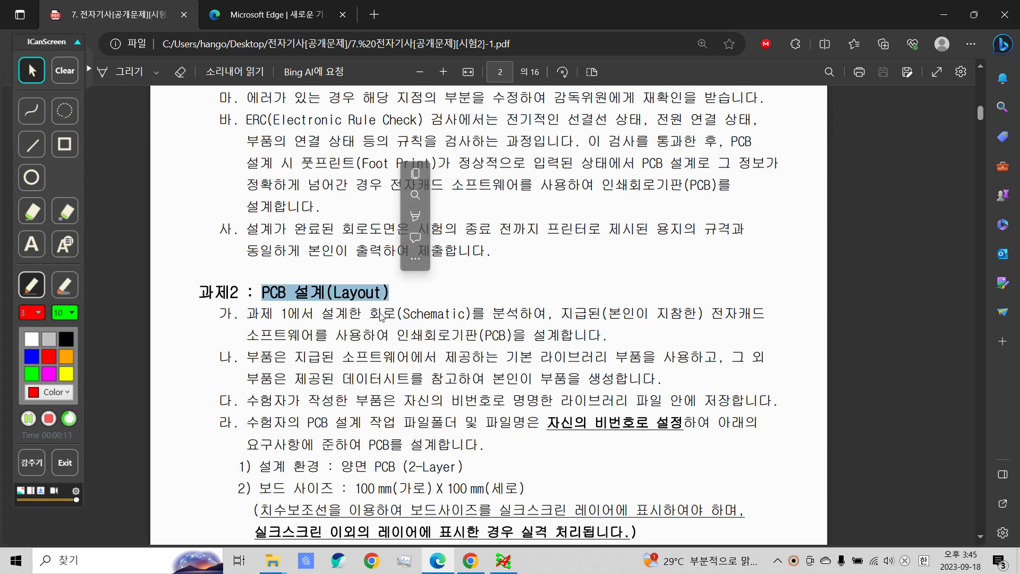
# Step: Leave the exam PDF for OrCAD PCB Designer and open the design settings of the Design Parameter Editor
pyautogui.scroll(2, 381, 317)
pyautogui.scroll(-1, 381, 315)
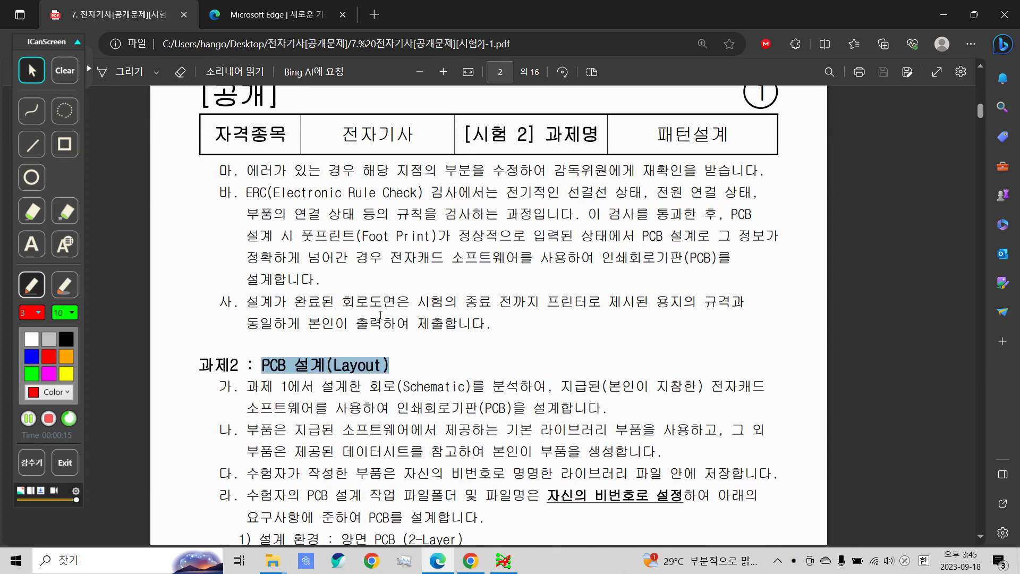
pyautogui.click(944, 15)
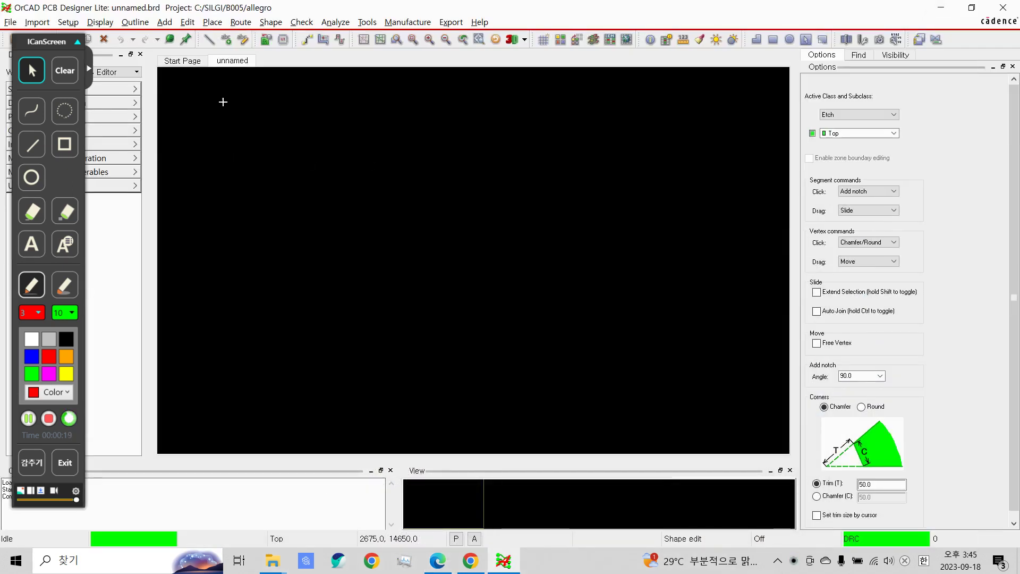
pyautogui.moveTo(51, 45); pyautogui.dragTo(42, 108)
pyautogui.click(68, 22)
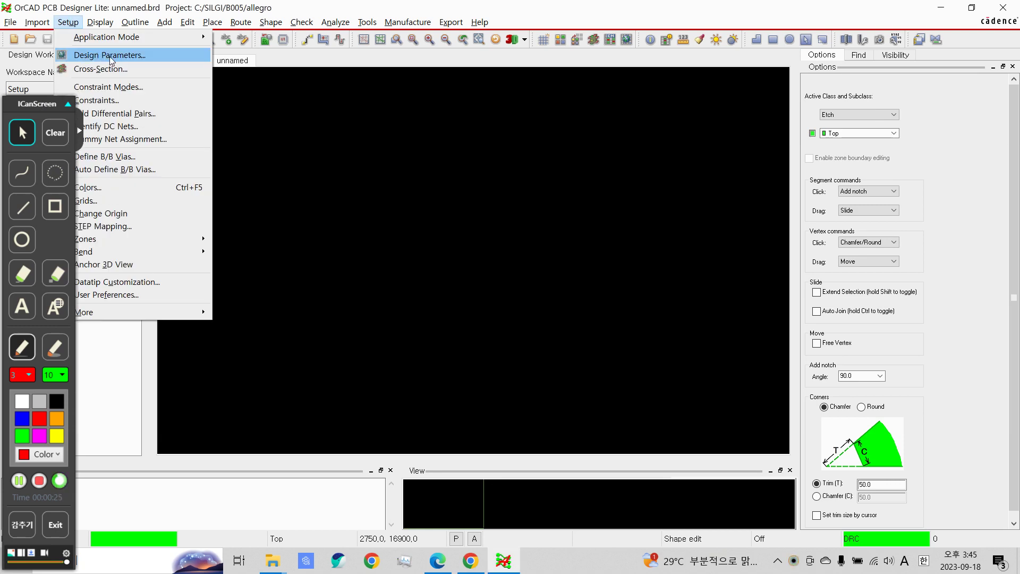
pyautogui.click(110, 57)
pyautogui.moveTo(38, 105); pyautogui.dragTo(52, 46)
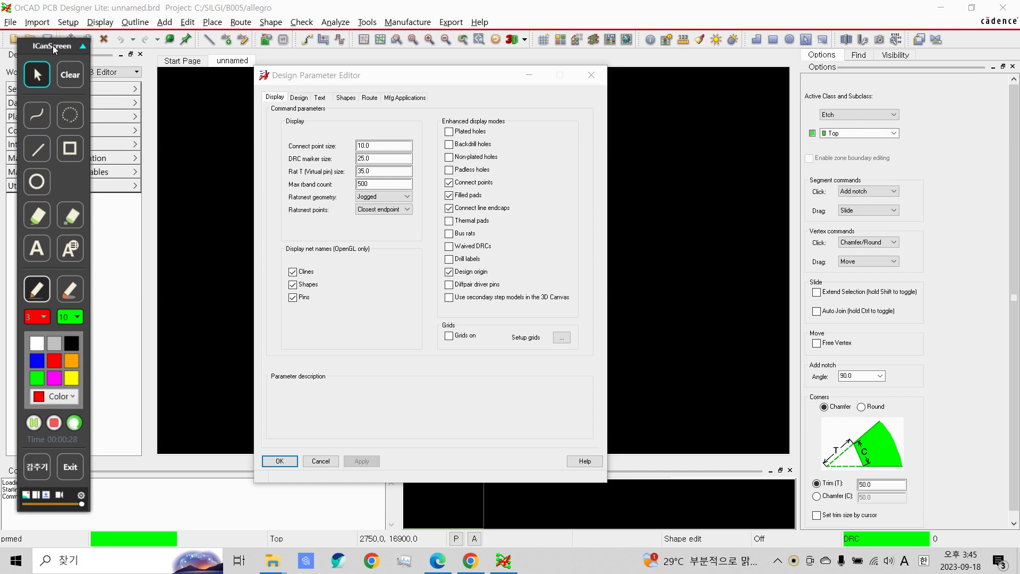
pyautogui.click(300, 98)
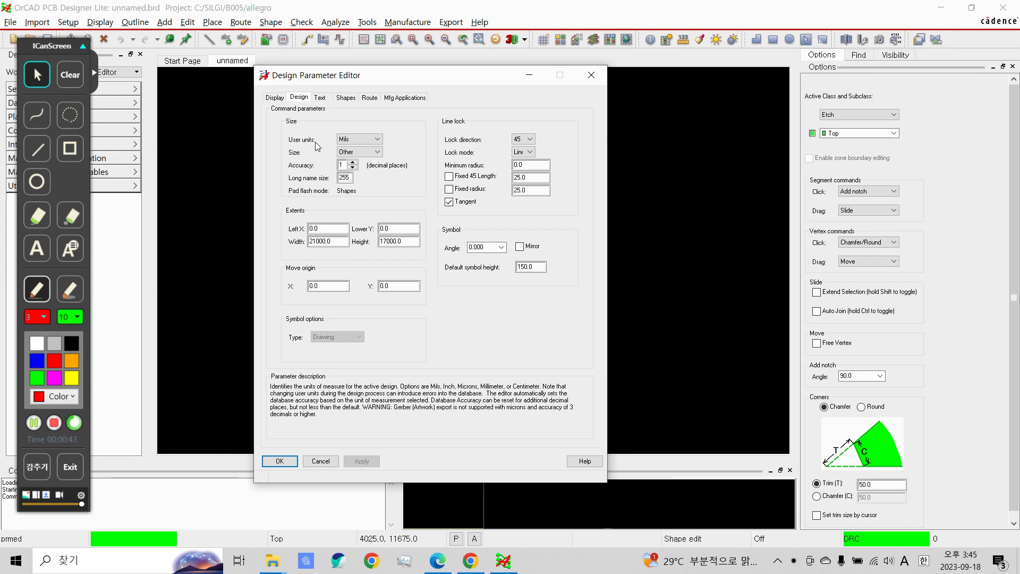
# Step: Set the design's user units to Millimeter and the drawing size to A4
pyautogui.click(353, 139)
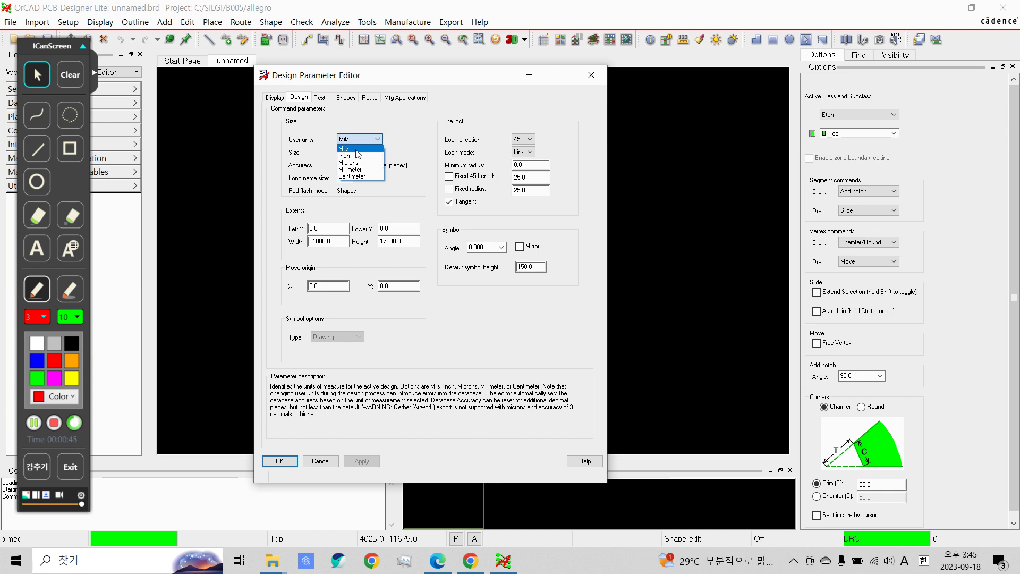
pyautogui.click(353, 169)
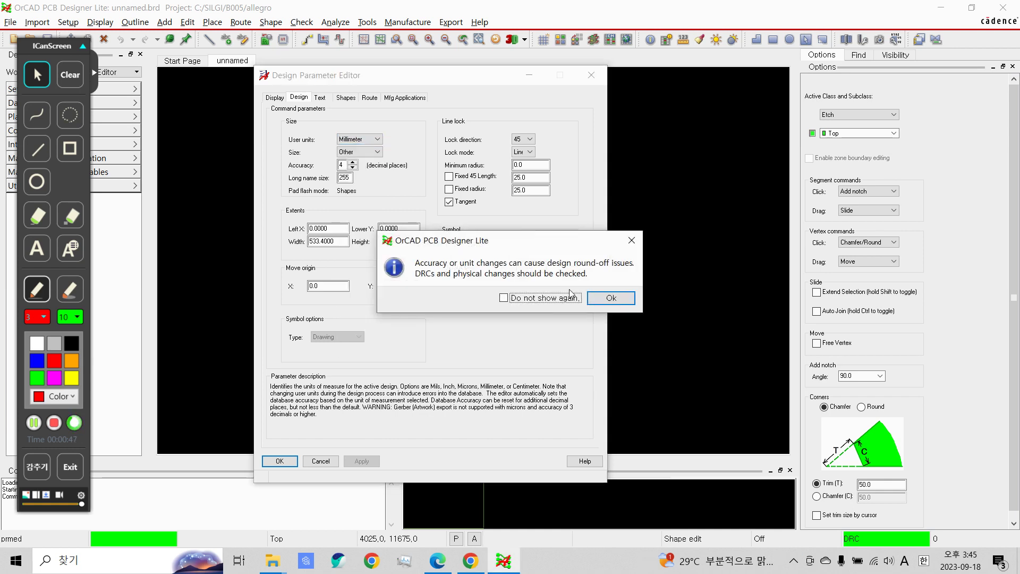
pyautogui.click(609, 297)
pyautogui.click(370, 152)
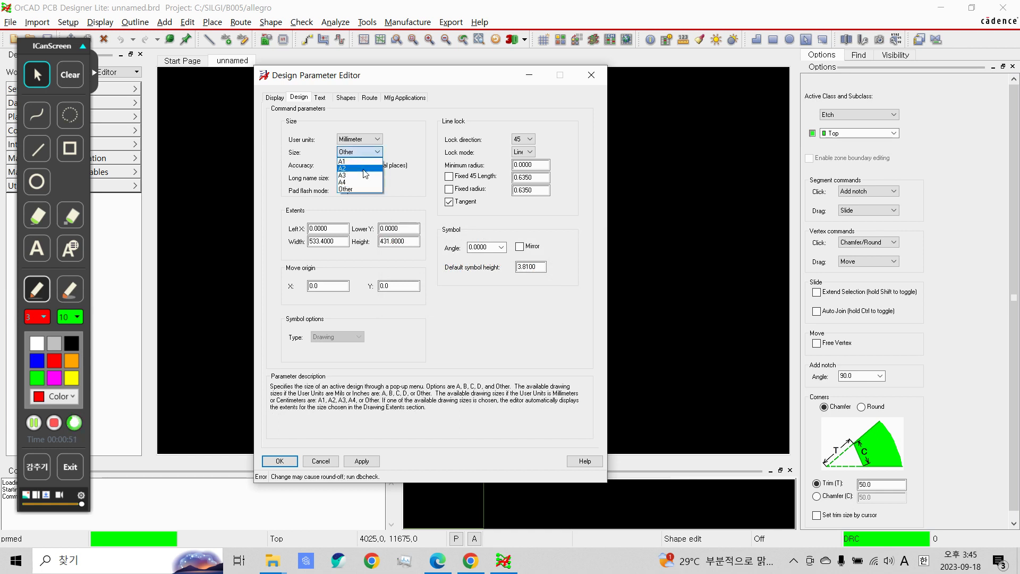
pyautogui.click(364, 184)
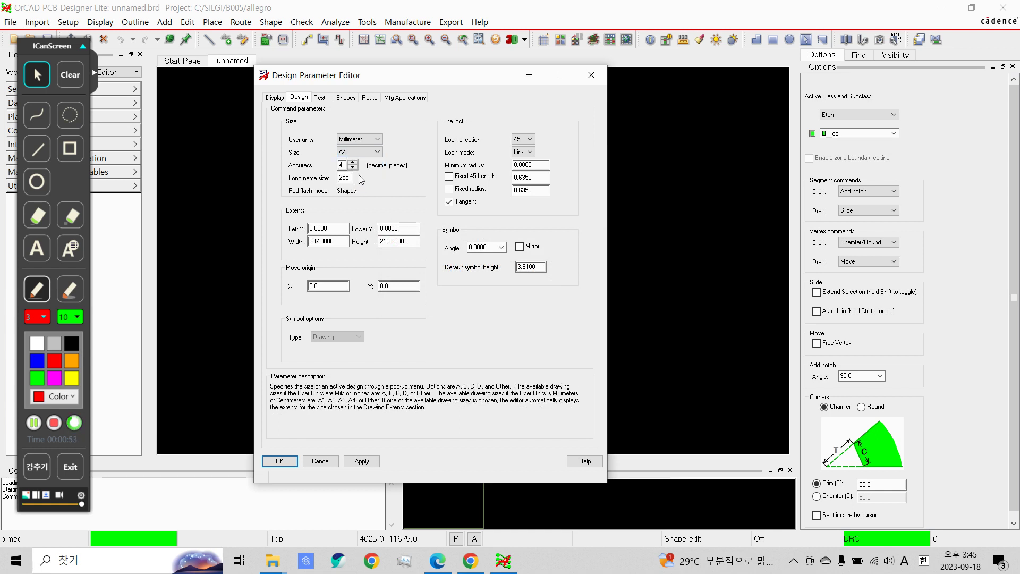
# Step: Set the design accuracy to 3 decimal places
pyautogui.moveTo(355, 179)
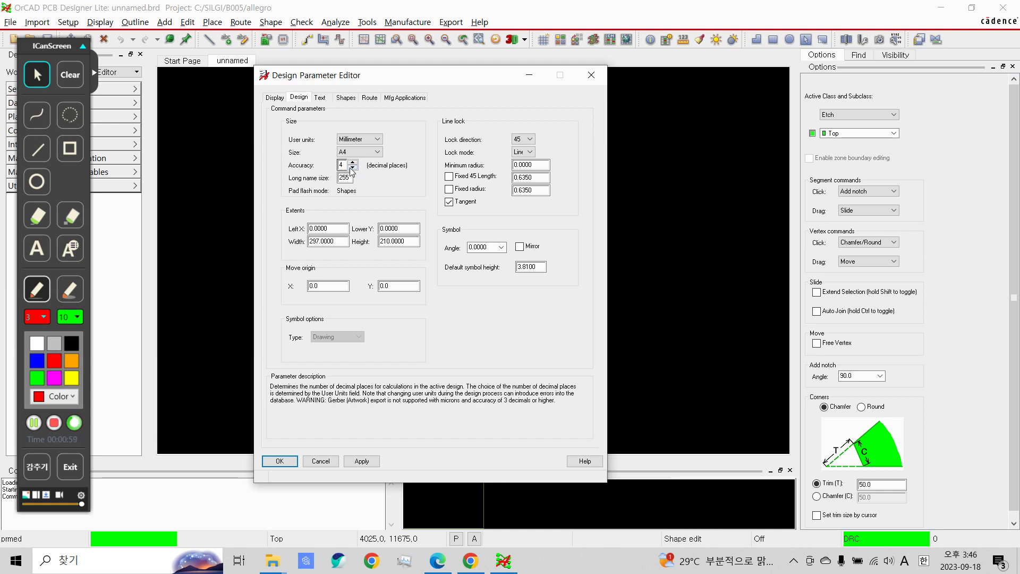
pyautogui.click(334, 229)
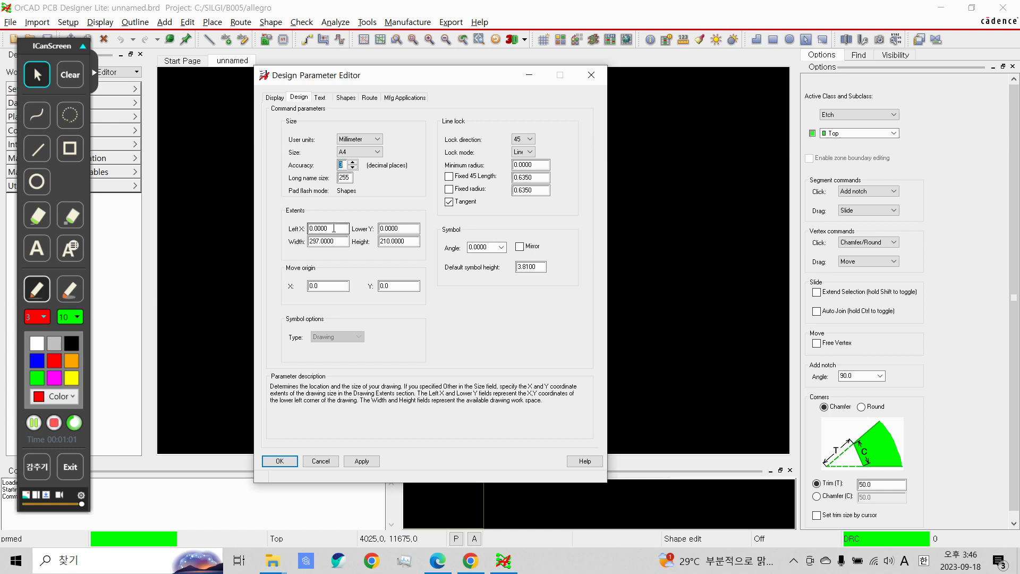
pyautogui.click(585, 298)
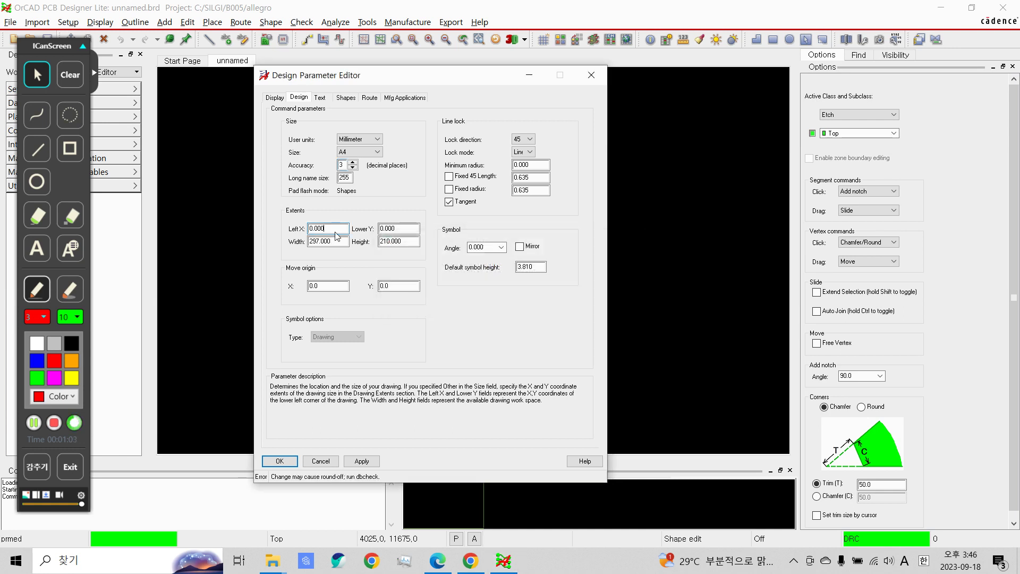
# Step: Set the Left X drawing extent to -80 mm and accept the design parameters
pyautogui.moveTo(336, 228); pyautogui.dragTo(296, 234)
pyautogui.press('BackSpace')
pyautogui.press('Tab')
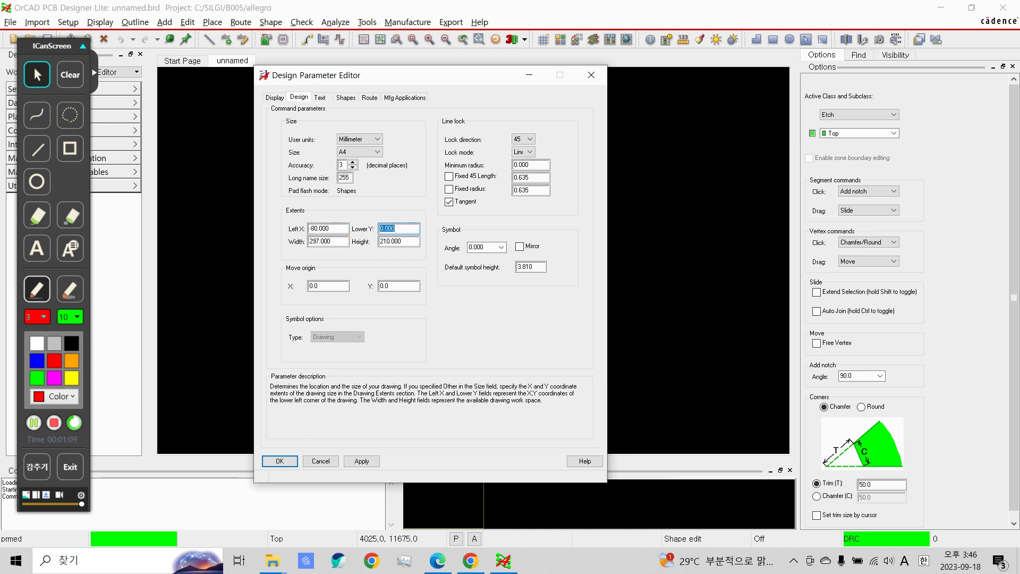
pyautogui.click(406, 241)
pyautogui.click(281, 461)
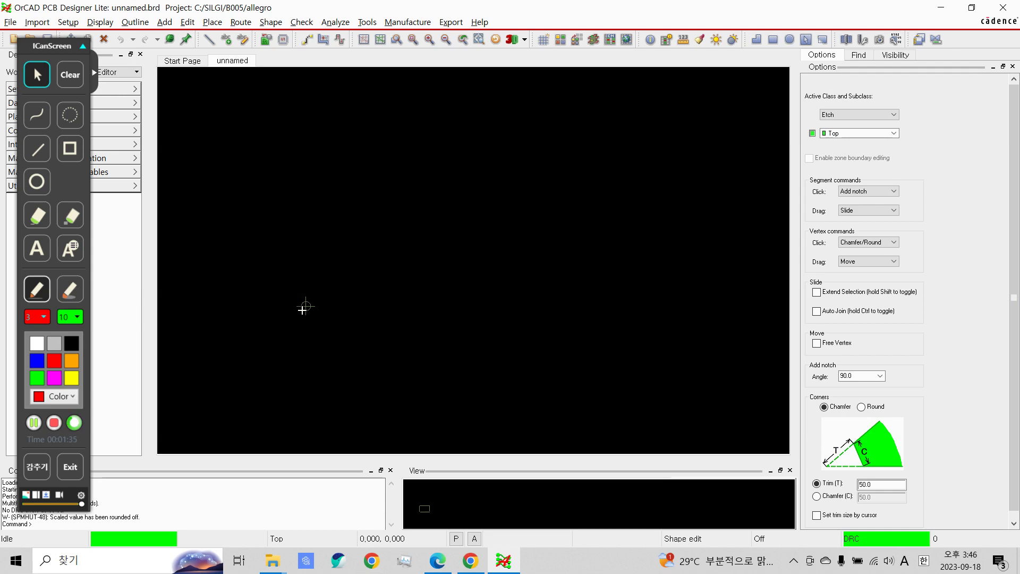
# Step: Switch to the exam PDF in Microsoft Edge and examine the board size requirements and outline drawing
pyautogui.moveTo(432, 570)
pyautogui.click(432, 569)
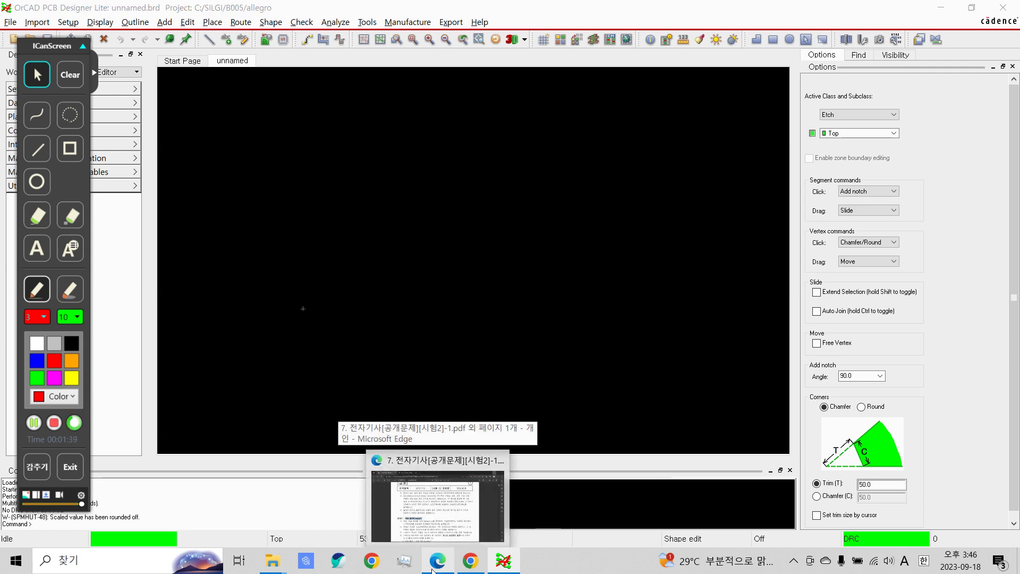
pyautogui.scroll(-7, 456, 377)
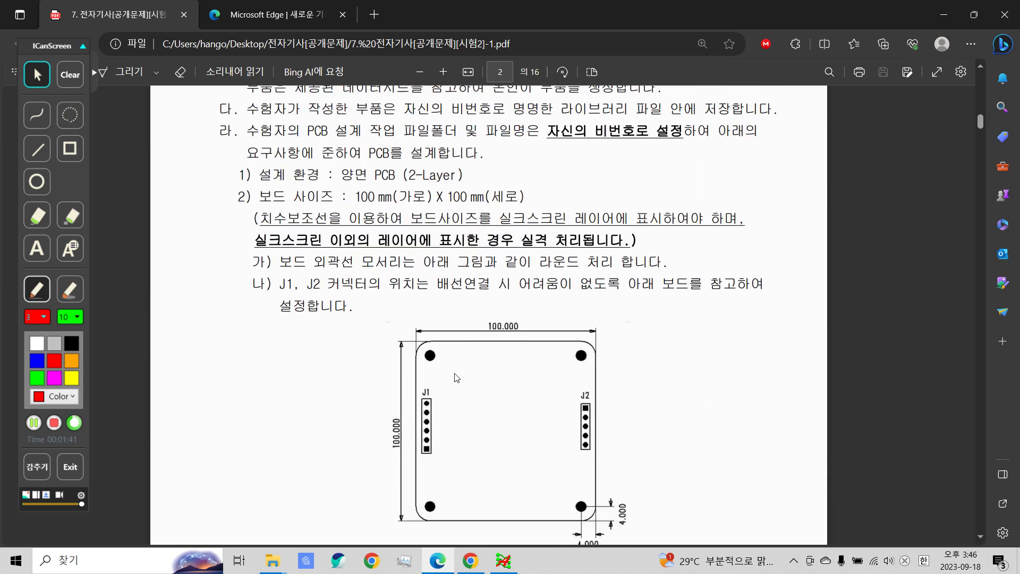
pyautogui.scroll(-1, 456, 378)
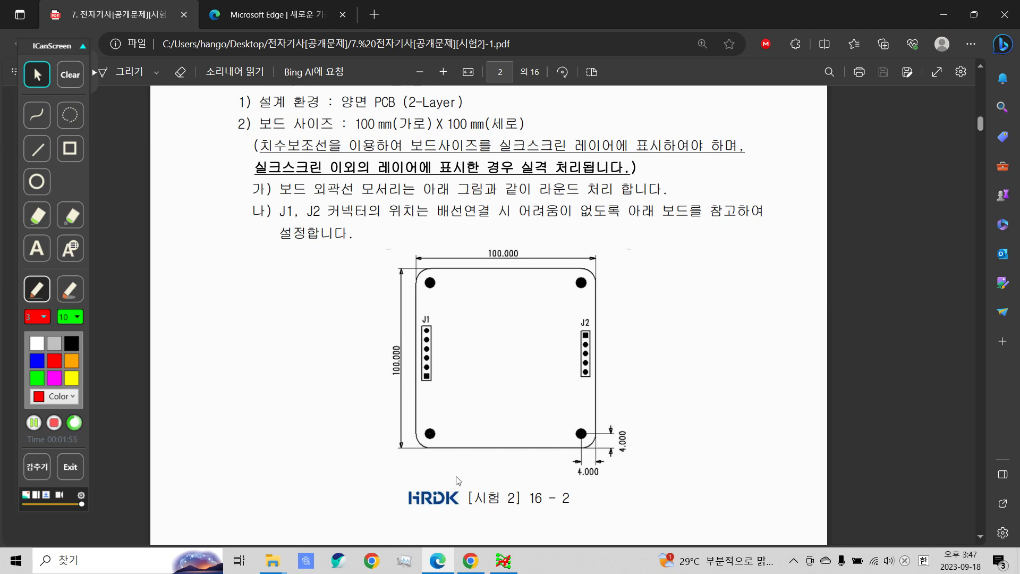
# Step: Trace the board outline and its dimensioned sides in red on the PDF's board drawing, and clear the markings
pyautogui.click(38, 116)
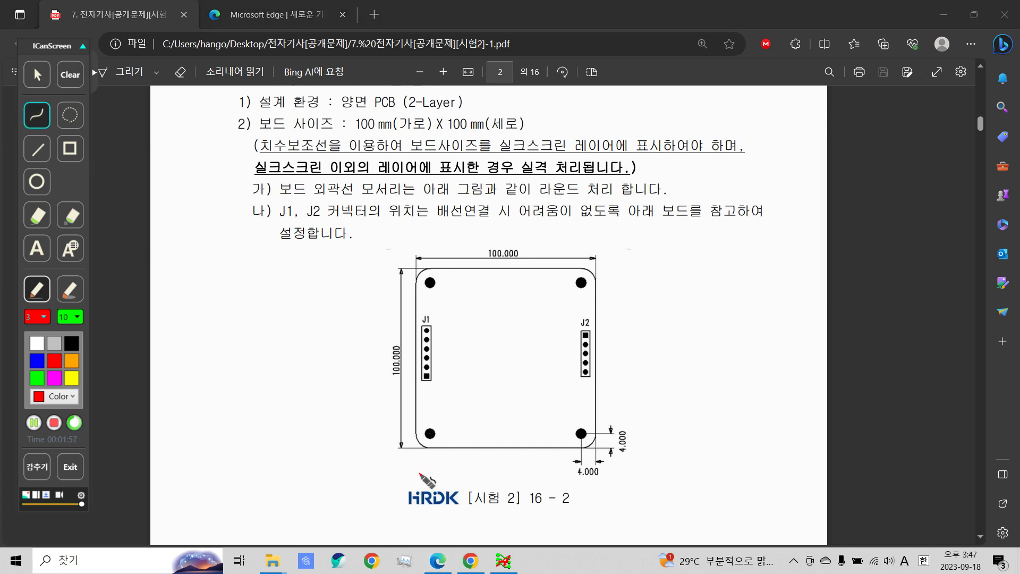
pyautogui.moveTo(410, 438)
pyautogui.mouseDown()
pyautogui.moveTo(410, 448)
pyautogui.moveTo(420, 284)
pyautogui.moveTo(478, 269)
pyautogui.moveTo(591, 269)
pyautogui.moveTo(584, 450)
pyautogui.moveTo(411, 445)
pyautogui.moveTo(419, 278)
pyautogui.moveTo(420, 452)
pyautogui.moveTo(580, 470)
pyautogui.moveTo(601, 448)
pyautogui.moveTo(600, 462)
pyautogui.mouseUp()
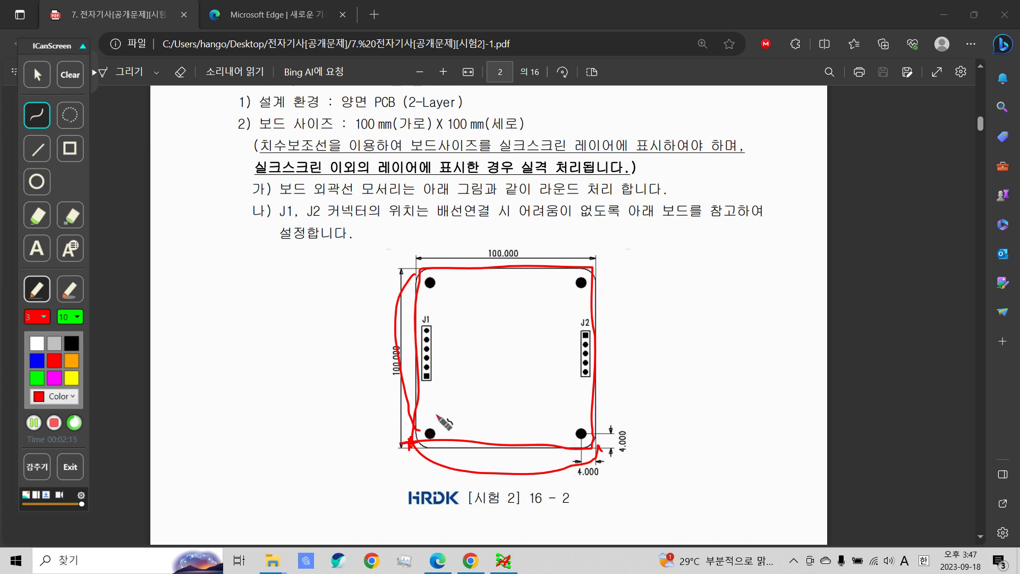
pyautogui.click(70, 74)
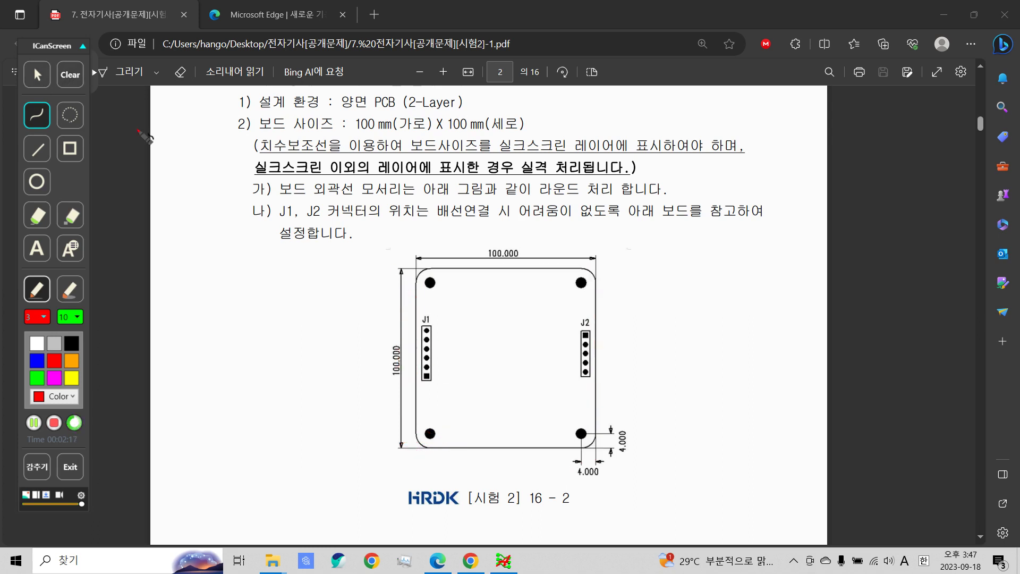
# Step: Mark a rounded corner and the 4.000 hole offsets in red, return to OrCAD PCB Designer and clear the markings
pyautogui.moveTo(417, 283); pyautogui.dragTo(431, 267)
pyautogui.moveTo(581, 478)
pyautogui.mouseDown()
pyautogui.moveTo(611, 480)
pyautogui.moveTo(634, 457)
pyautogui.moveTo(621, 419)
pyautogui.moveTo(585, 460)
pyautogui.moveTo(575, 478)
pyautogui.moveTo(584, 484)
pyautogui.mouseUp()
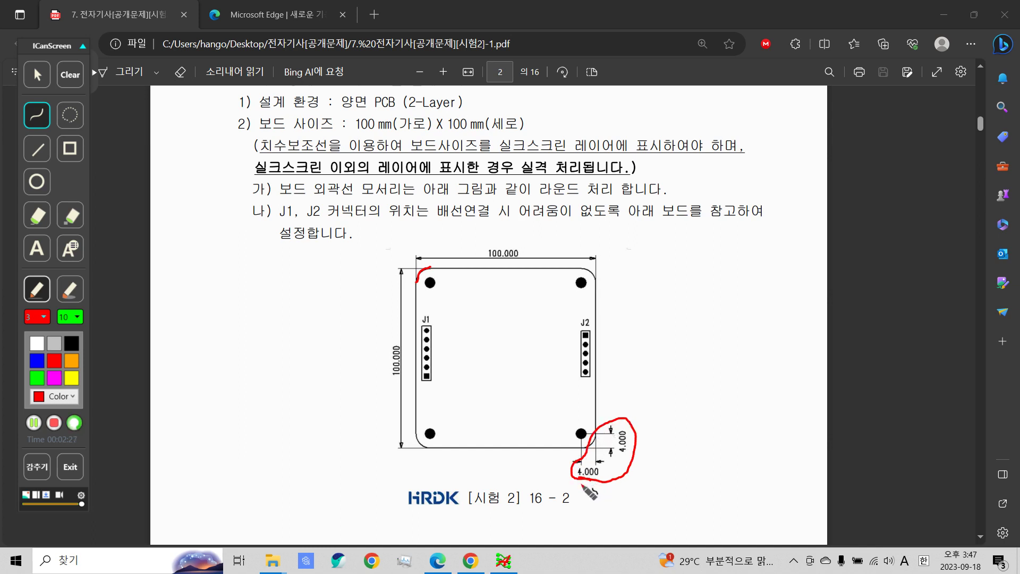
pyautogui.click(41, 79)
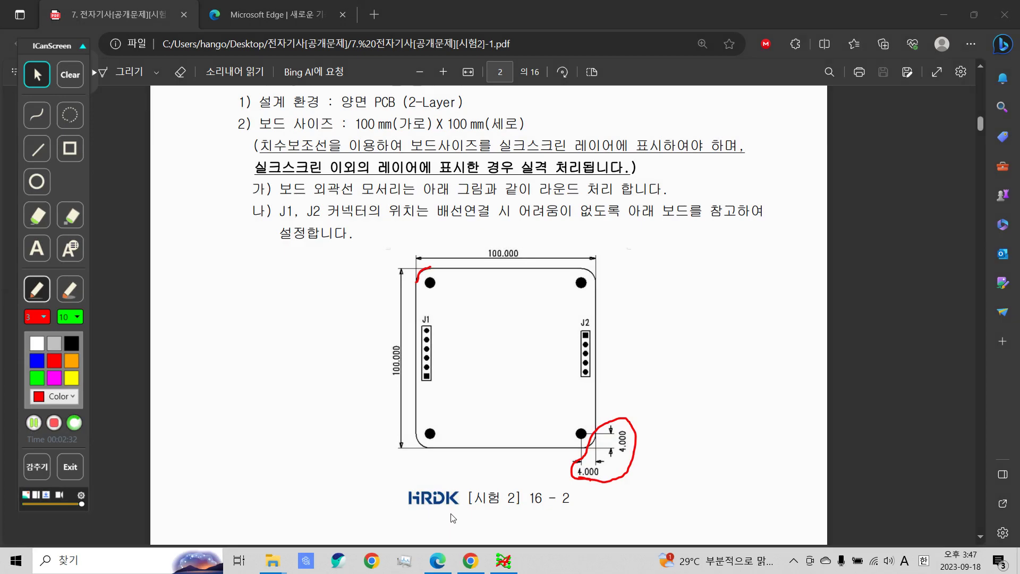
pyautogui.click(507, 561)
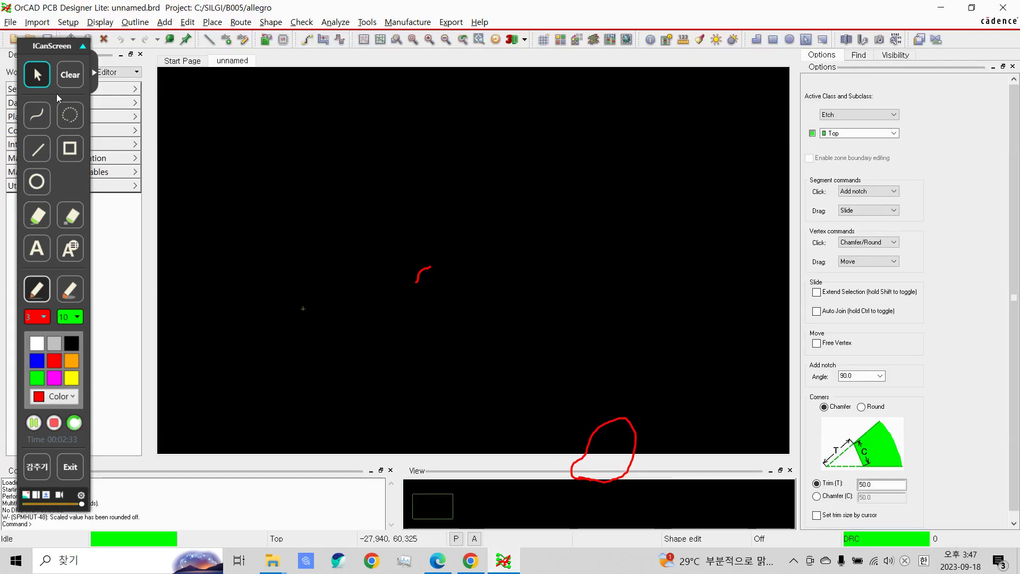
pyautogui.click(70, 75)
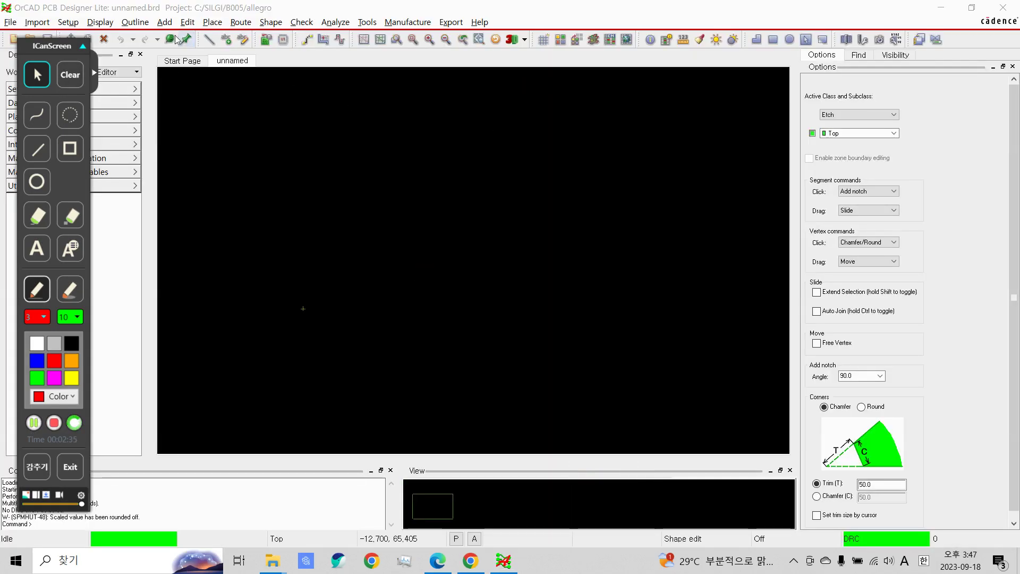
# Step: Draw the board outline as a rectangle from 0,0 to 100,100 on Board Geometry, subclass Design_Outline
pyautogui.click(164, 24)
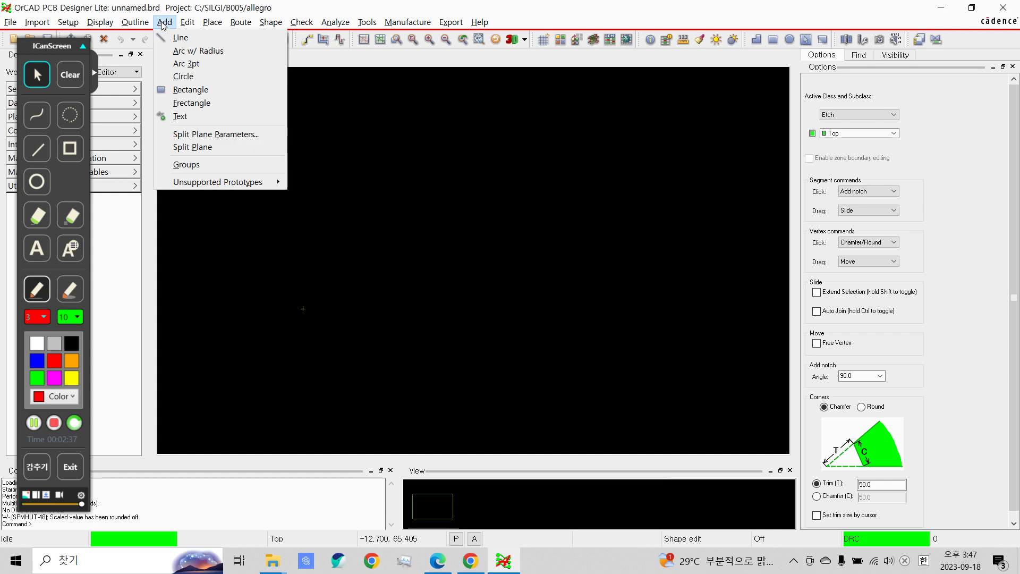
pyautogui.click(191, 90)
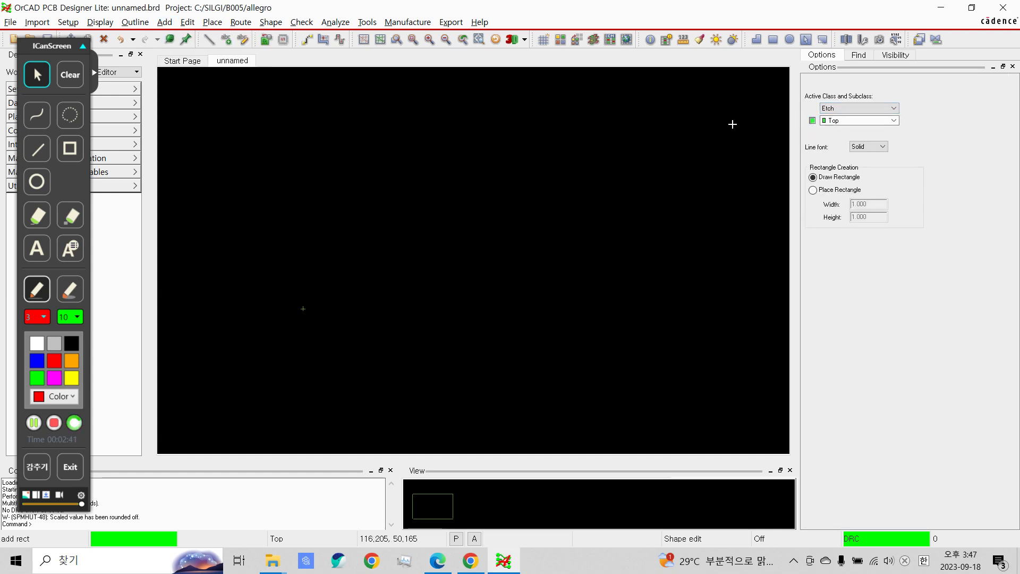
pyautogui.click(833, 110)
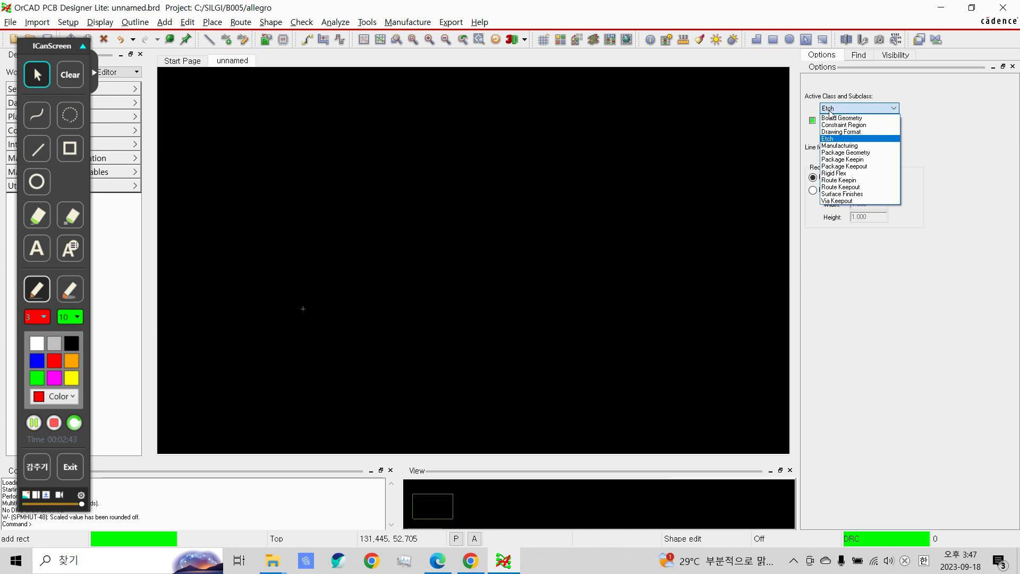
pyautogui.click(842, 118)
pyautogui.click(841, 122)
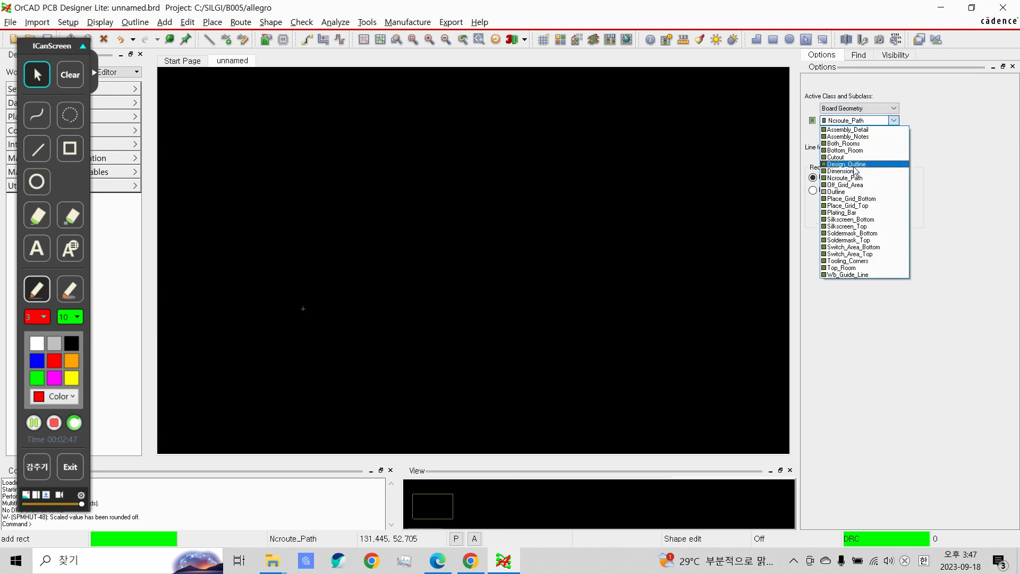
pyautogui.click(855, 166)
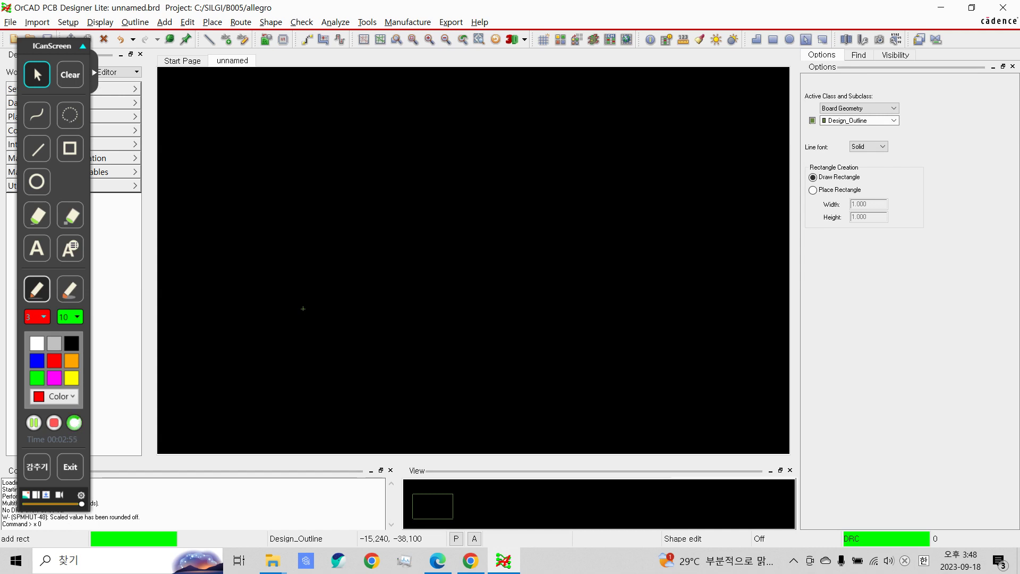
pyautogui.press('Return')
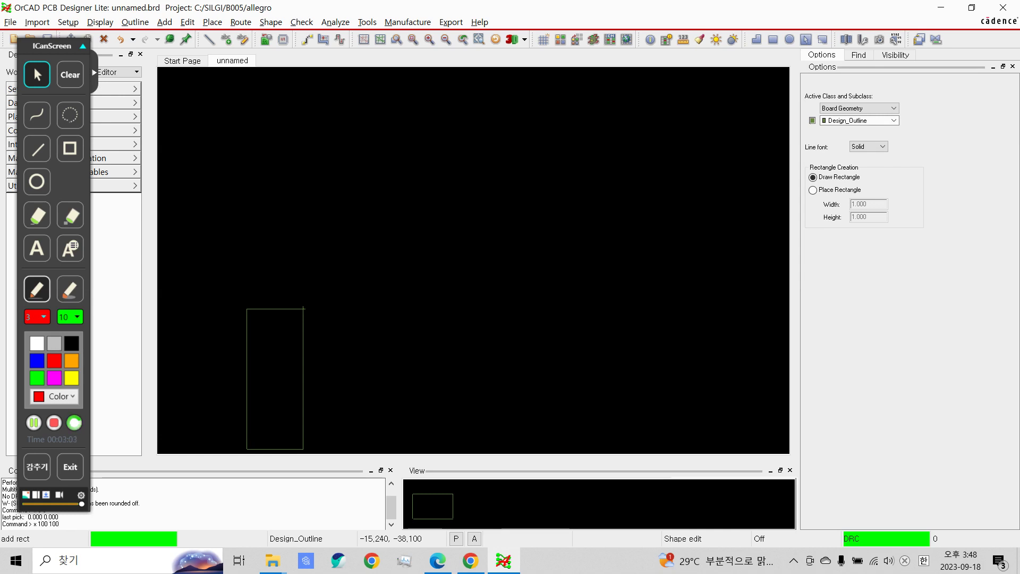
pyautogui.write('x 100 100')
pyautogui.press('Return')
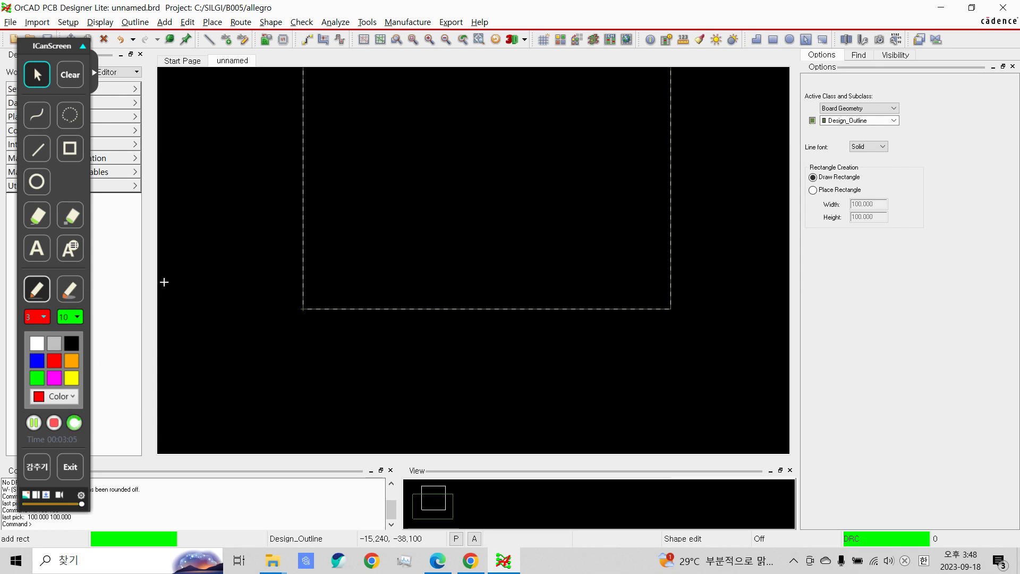
pyautogui.scroll(-1, 375, 218)
pyautogui.rightClick(367, 187)
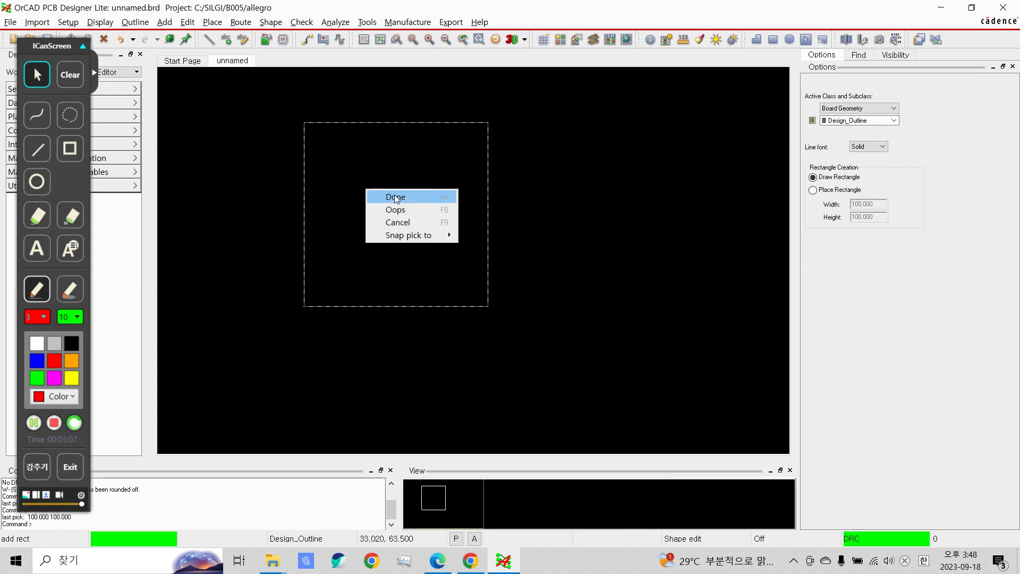
pyautogui.click(394, 197)
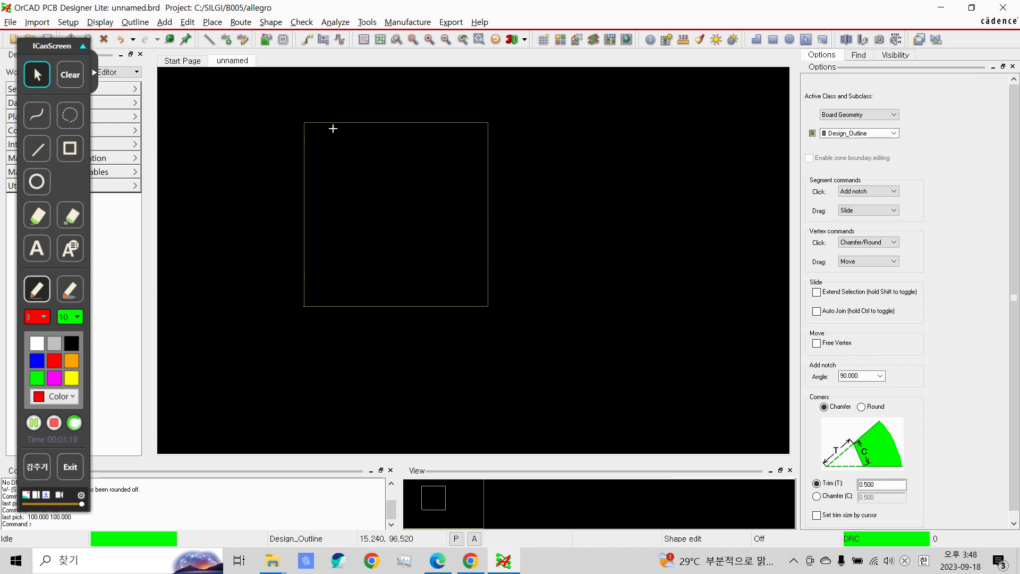
# Step: Select the board outline and set the application mode to Shape Edit
pyautogui.moveTo(284, 107); pyautogui.dragTo(504, 307)
pyautogui.rightClick(426, 124)
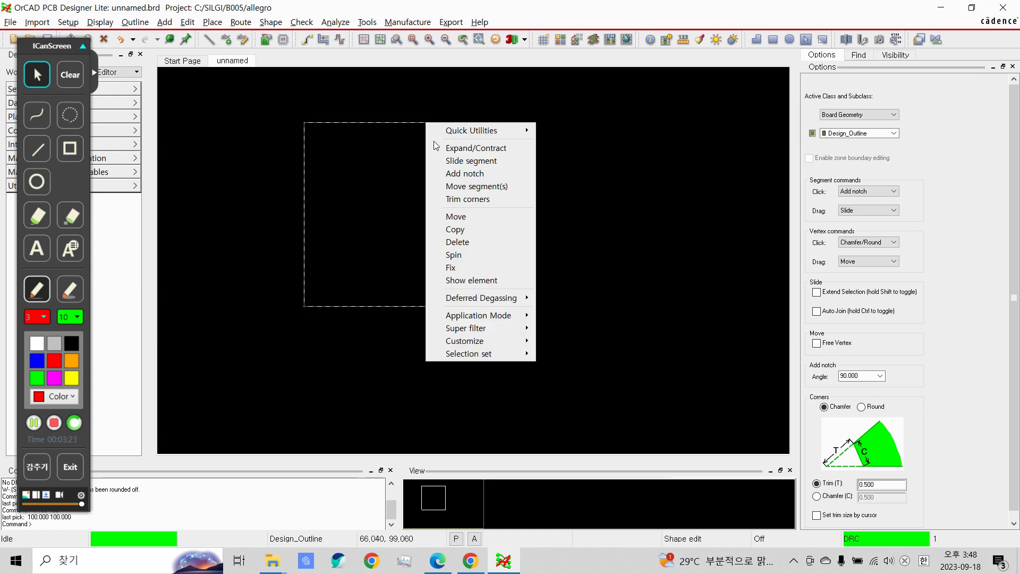
pyautogui.moveTo(493, 320)
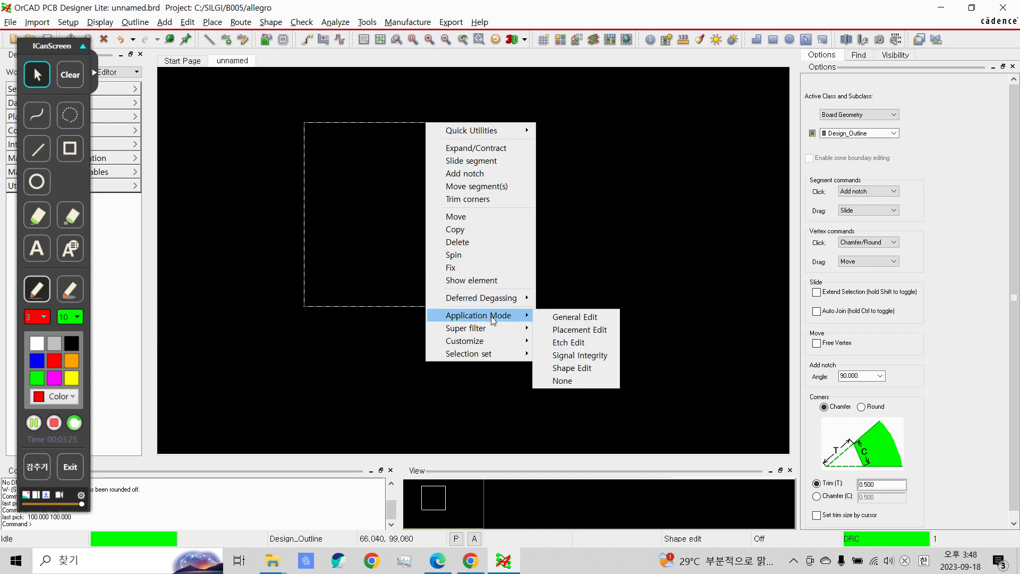
pyautogui.click(573, 368)
pyautogui.click(490, 152)
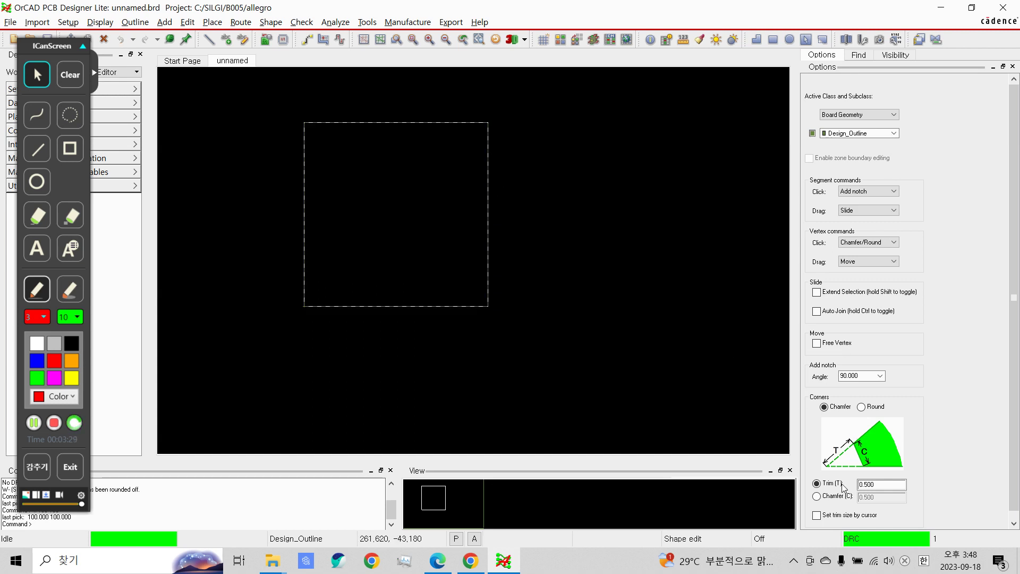
# Step: Set the corner option to Round with a trim size of 4 mm and check it against the exam PDF in Microsoft Edge
pyautogui.click(885, 485)
pyautogui.click(862, 408)
pyautogui.doubleClick(874, 484)
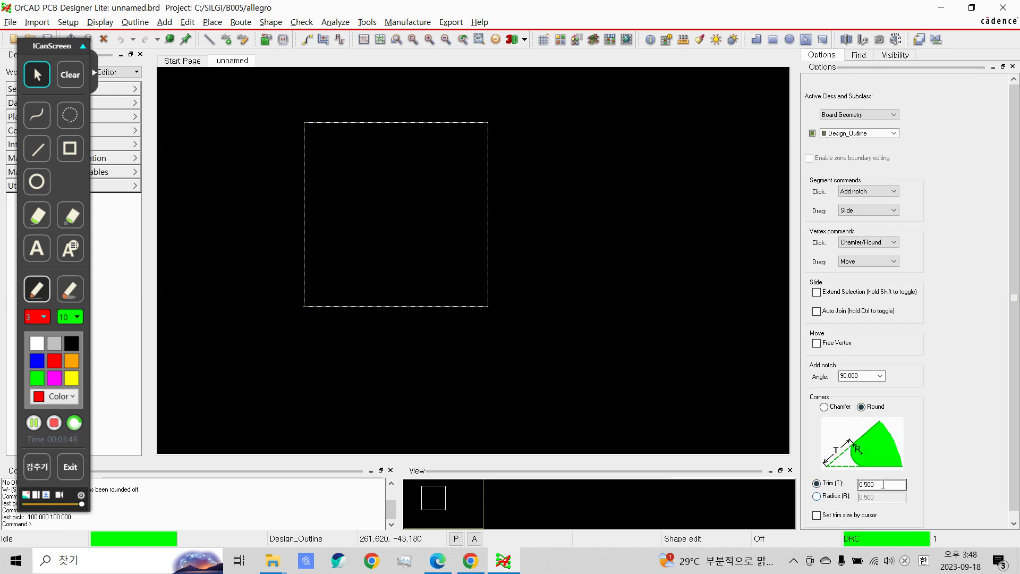
pyautogui.write('4')
pyautogui.click(438, 561)
pyautogui.click(503, 561)
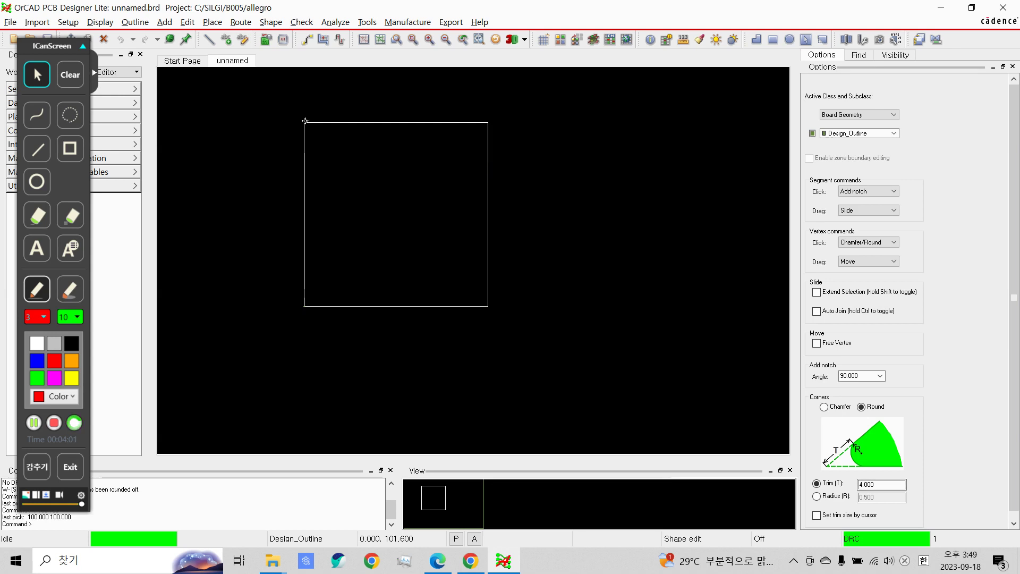
# Step: Round all four corners of the board outline with the 4 mm trim
pyautogui.click(305, 122)
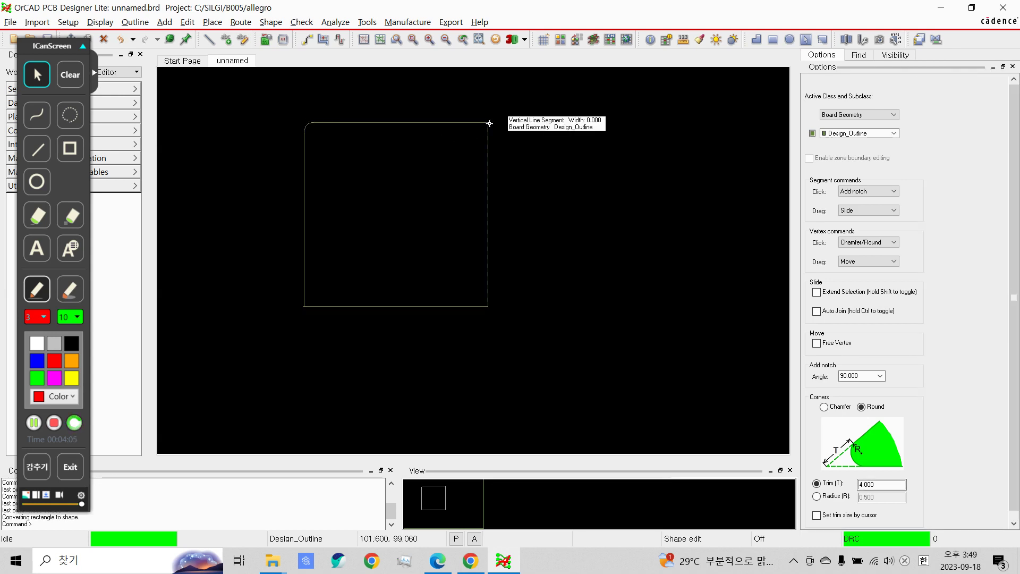
pyautogui.click(488, 123)
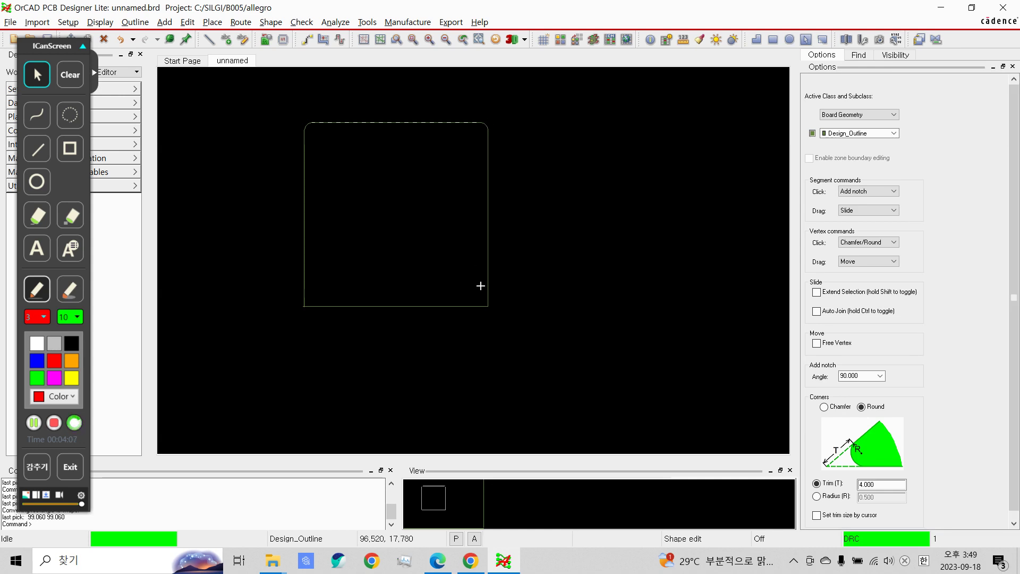
pyautogui.click(489, 306)
pyautogui.click(304, 306)
# Step: Switch the application mode back to General Edit
pyautogui.rightClick(349, 267)
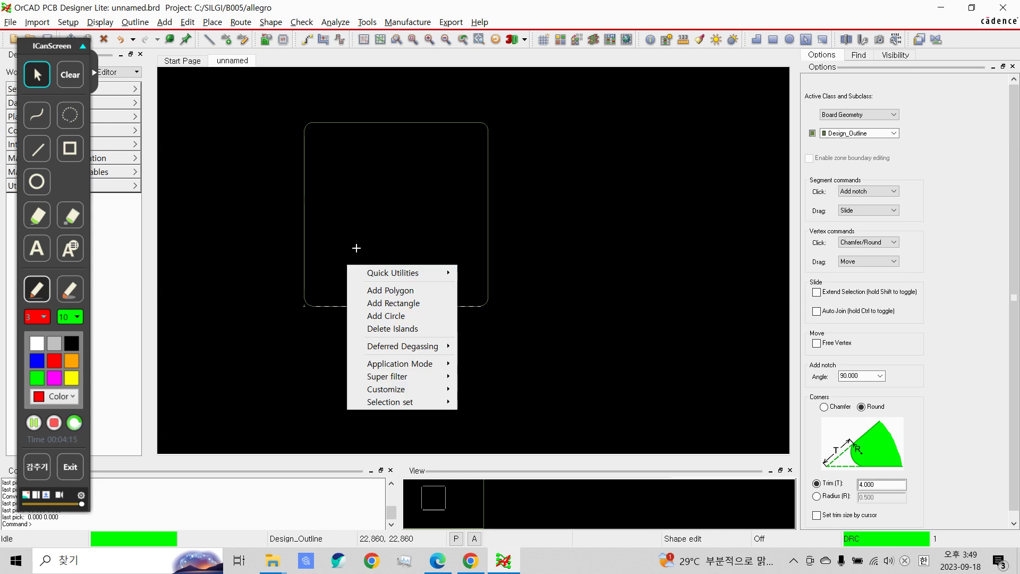
pyautogui.click(370, 250)
pyautogui.rightClick(375, 247)
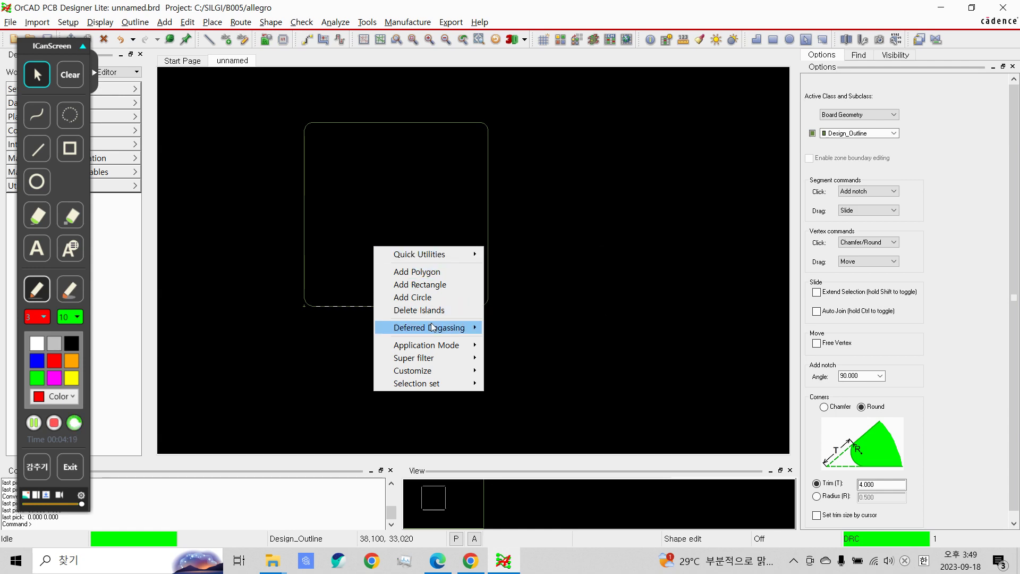
pyautogui.moveTo(426, 345)
pyautogui.click(523, 349)
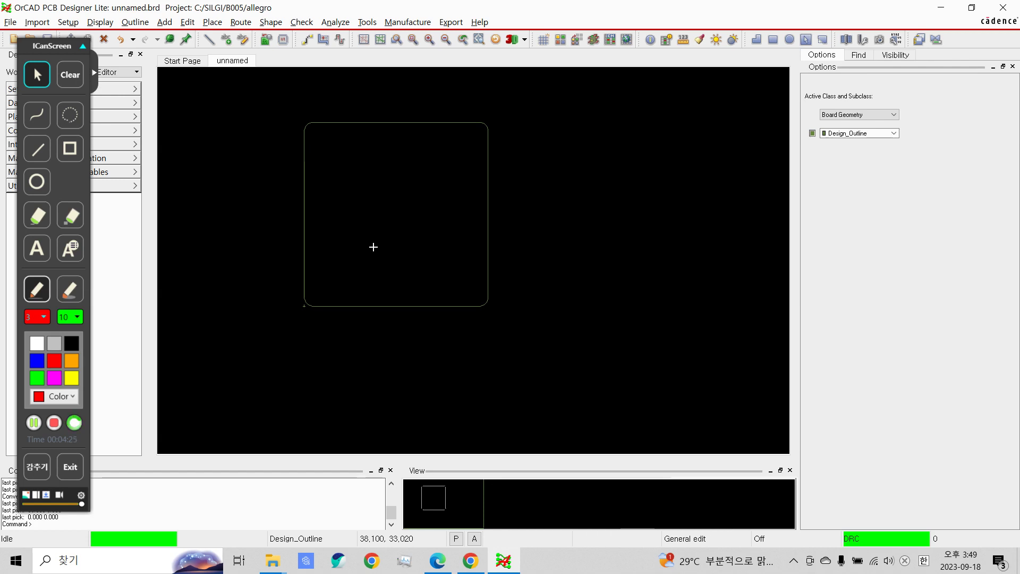
pyautogui.rightClick(389, 204)
pyautogui.moveTo(460, 273)
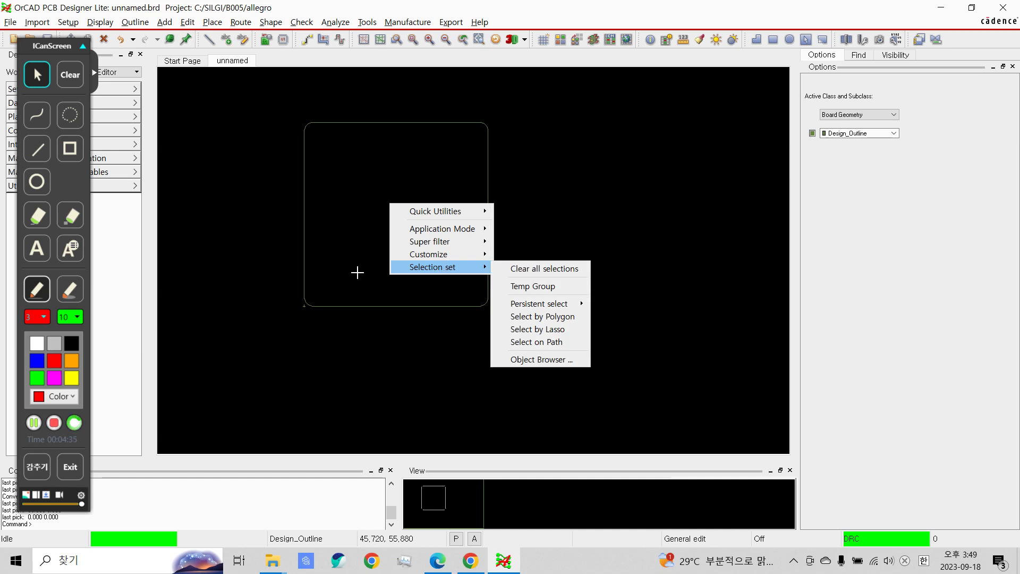
pyautogui.click(339, 262)
# Step: Window-select the rounded board outline, apply the General Edit application mode to it and clear the selection
pyautogui.moveTo(286, 106); pyautogui.dragTo(589, 370)
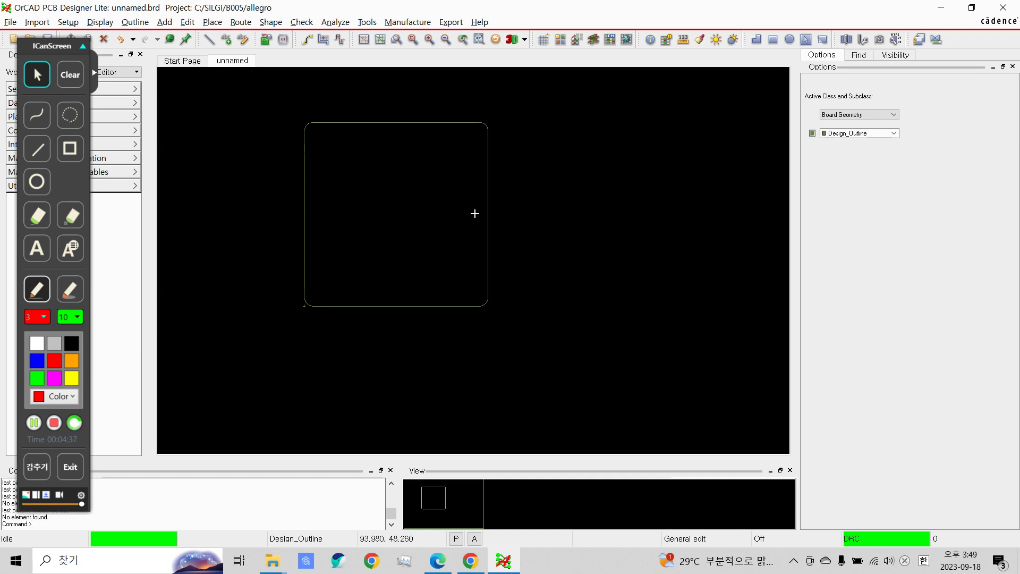
pyautogui.moveTo(291, 102); pyautogui.dragTo(509, 340)
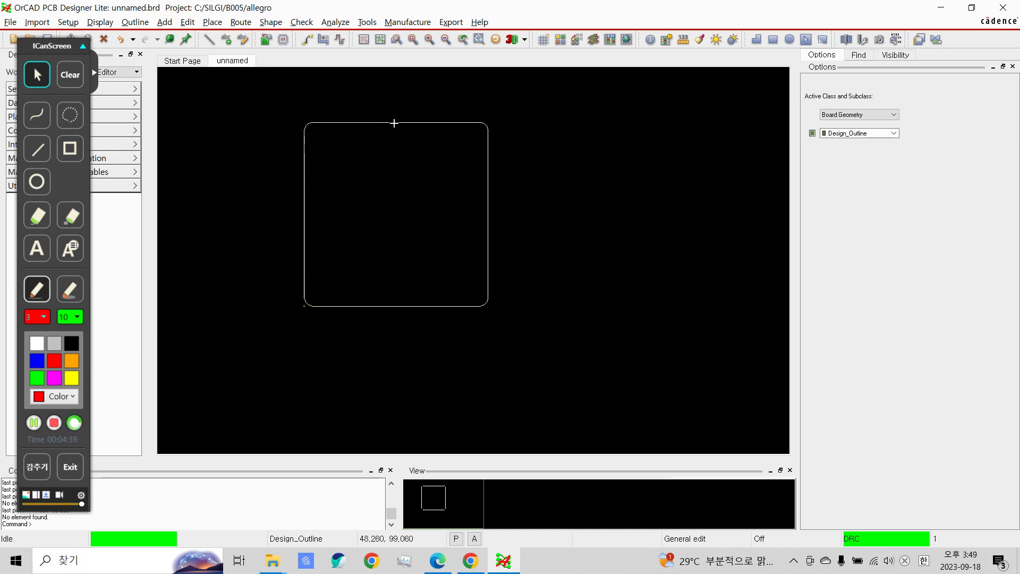
pyautogui.rightClick(394, 123)
pyautogui.moveTo(468, 332)
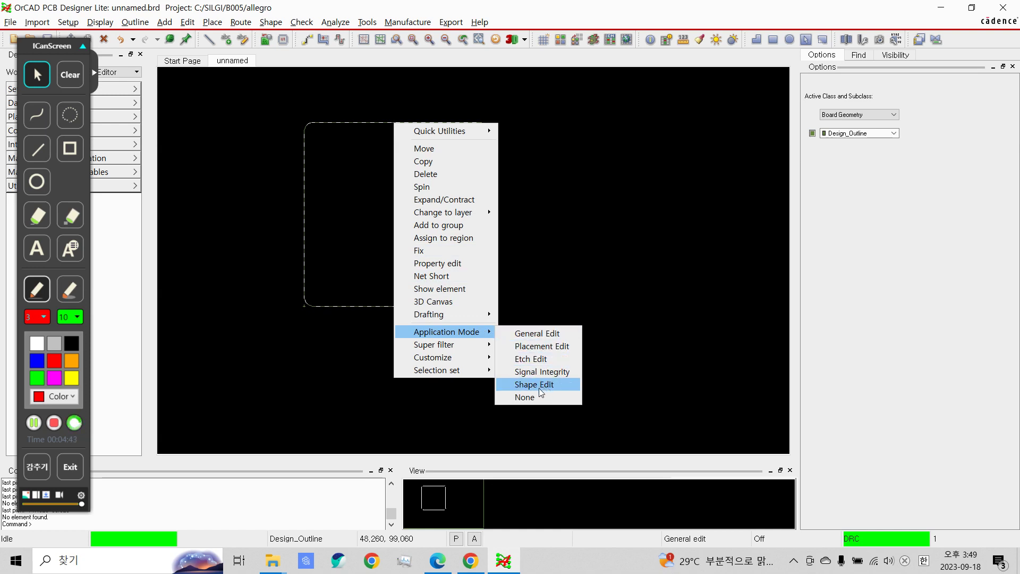
pyautogui.click(537, 333)
pyautogui.click(391, 157)
pyautogui.rightClick(397, 157)
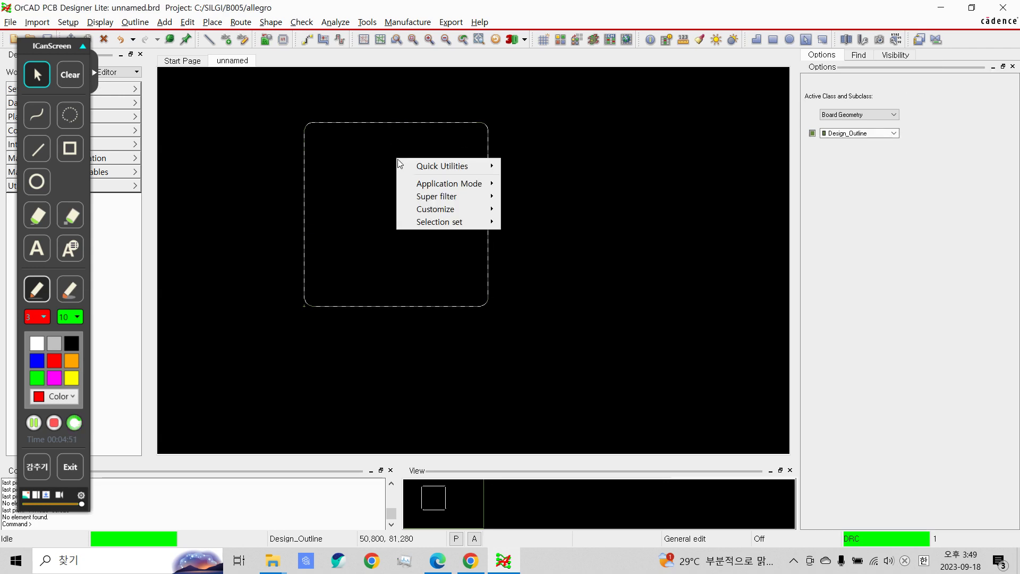
pyautogui.click(356, 158)
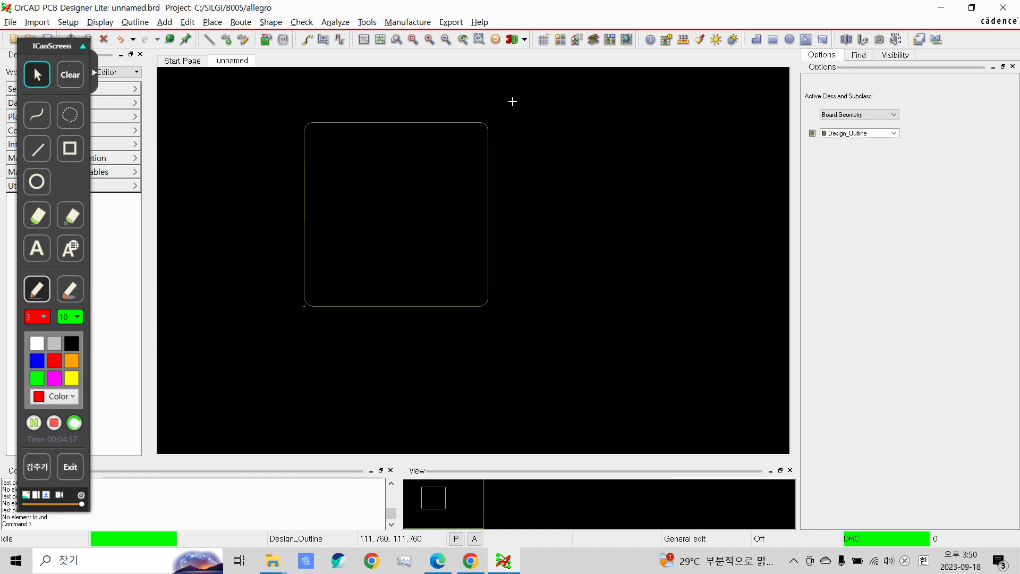
pyautogui.moveTo(51, 44); pyautogui.dragTo(57, 23)
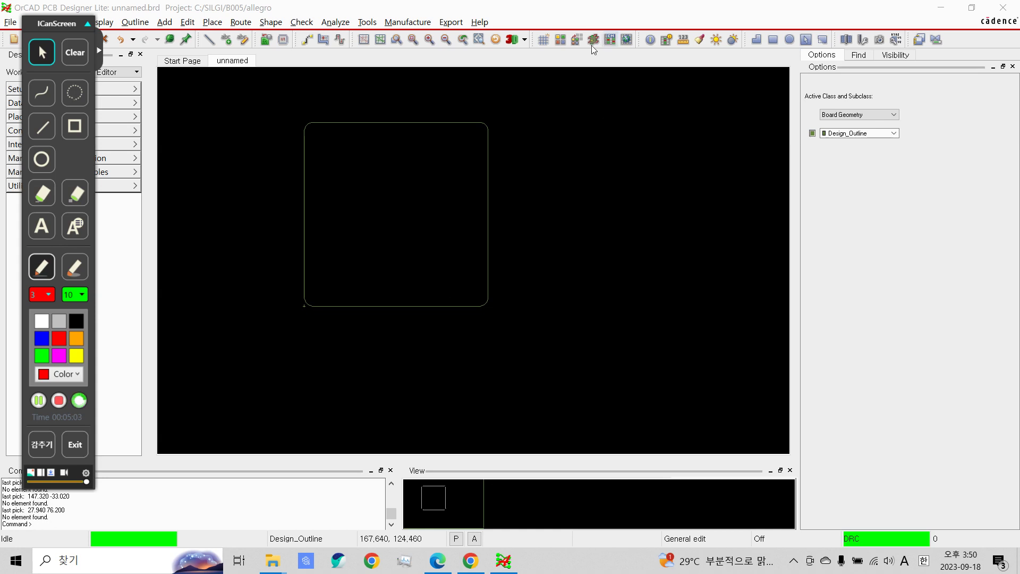
pyautogui.click(546, 40)
pyautogui.click(546, 39)
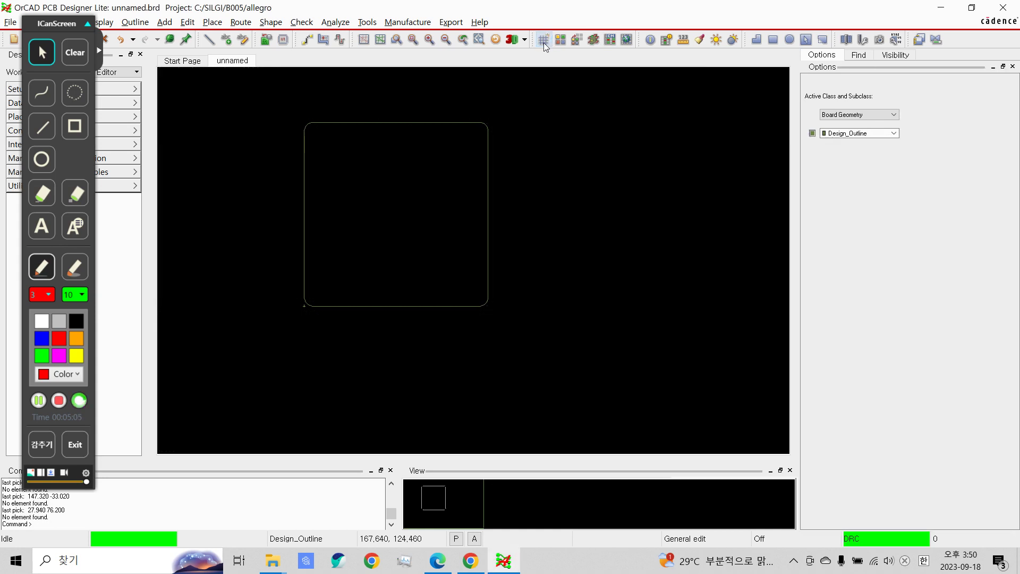
pyautogui.rightClick(528, 113)
pyautogui.press('Escape')
# Step: Check the hole offsets in the exam PDF, return to OrCAD PCB Designer, and turn grids on with 4 mm non-etch x and y spacing
pyautogui.click(438, 560)
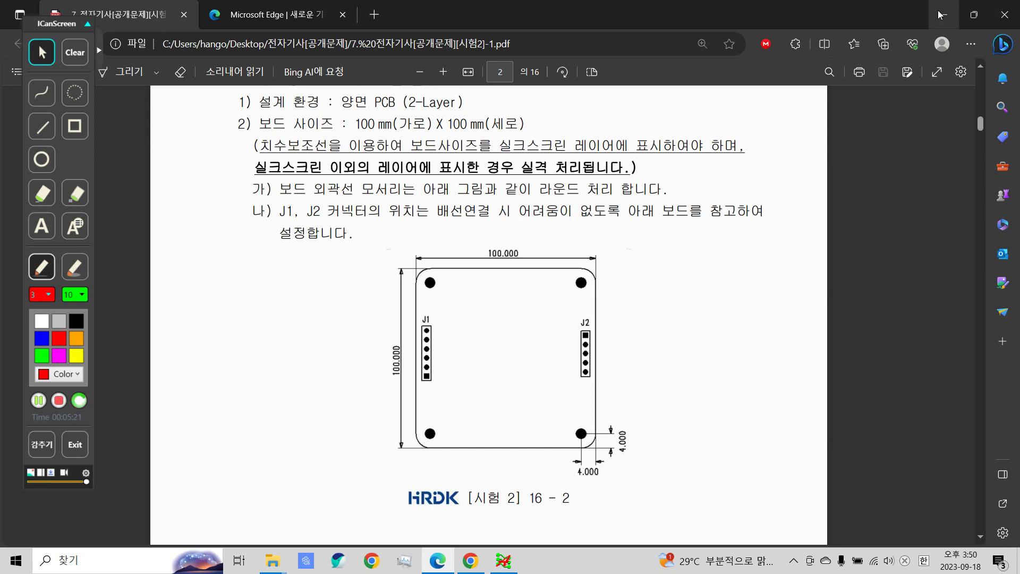
pyautogui.click(1002, 14)
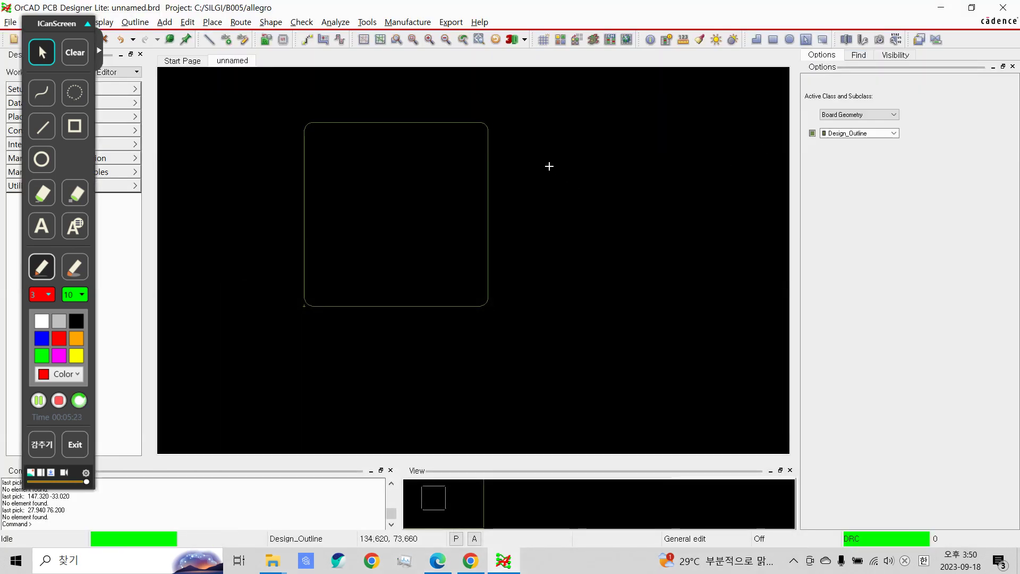
pyautogui.rightClick(525, 136)
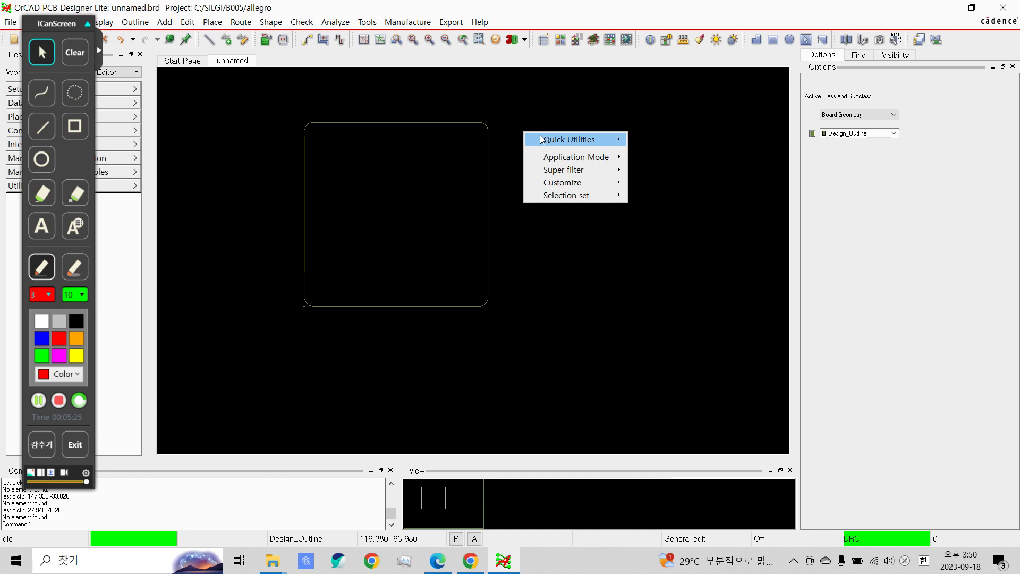
pyautogui.moveTo(543, 139)
pyautogui.click(611, 152)
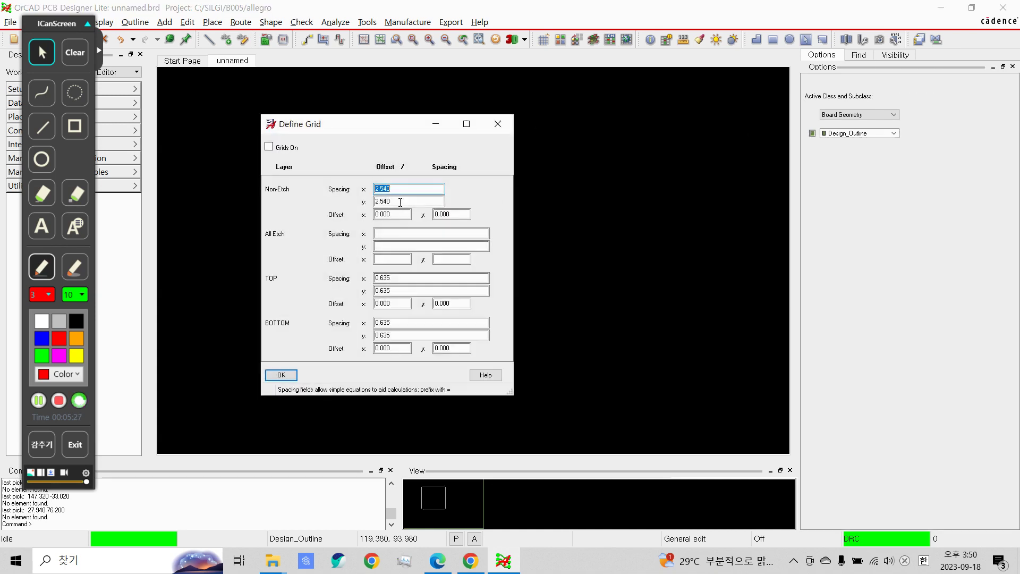
pyautogui.write('4')
pyautogui.moveTo(396, 201); pyautogui.dragTo(351, 208)
pyautogui.write('4')
pyautogui.click(420, 191)
pyautogui.click(269, 147)
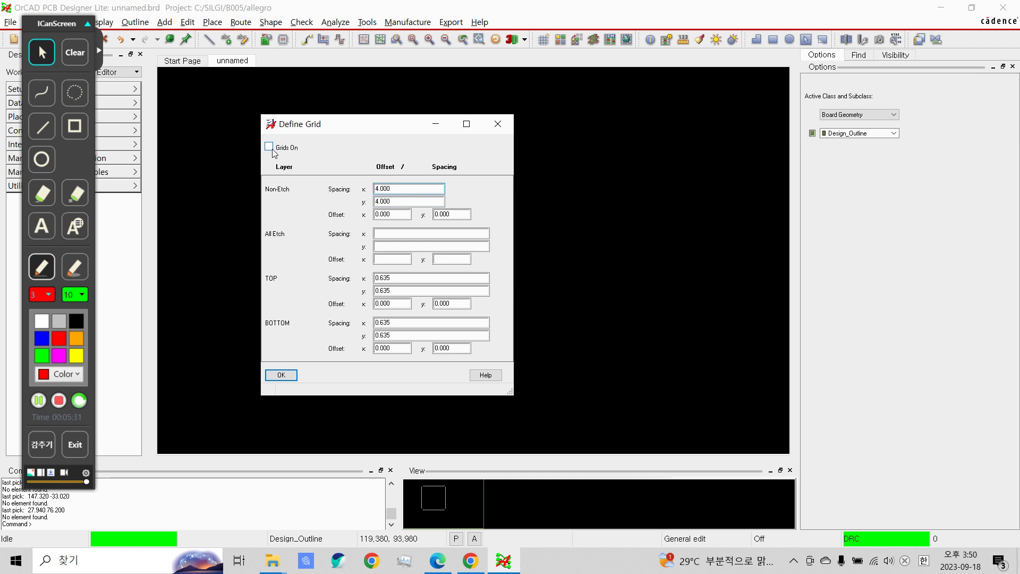
pyautogui.click(281, 374)
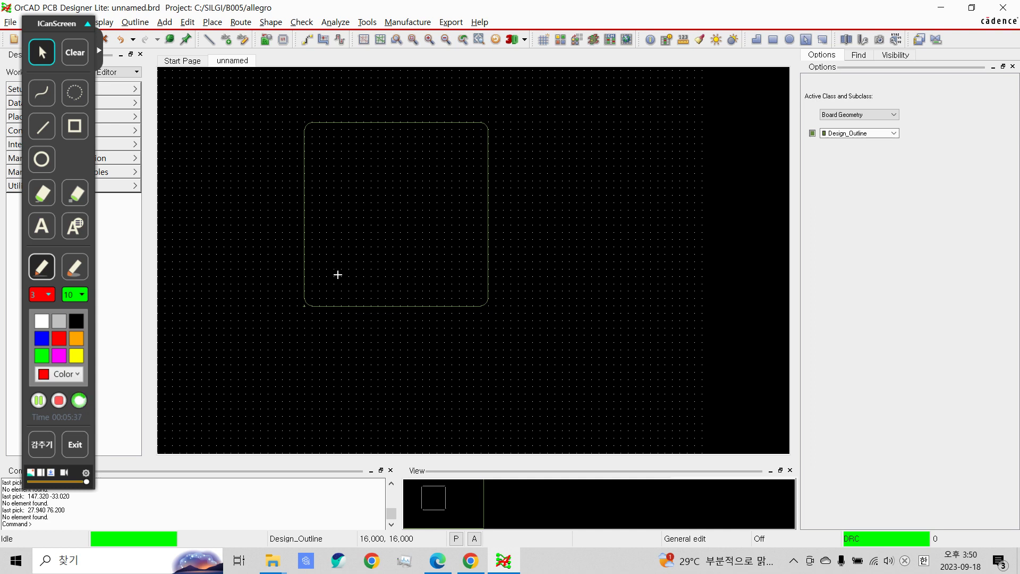
# Step: Open manual component placement and enable Library as a source of displayed definitions in its advanced settings
pyautogui.moveTo(65, 24); pyautogui.dragTo(51, 41)
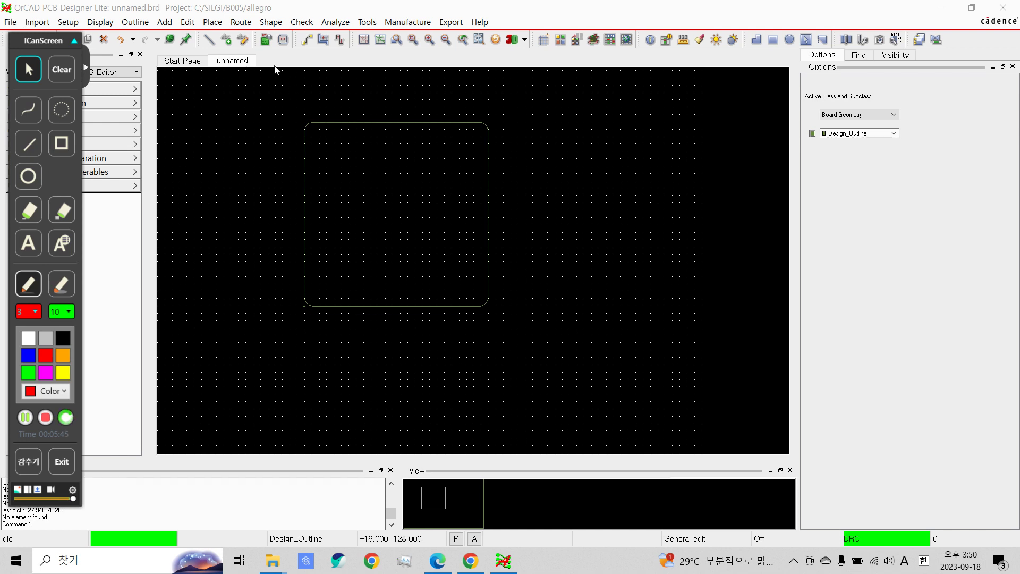
pyautogui.click(212, 22)
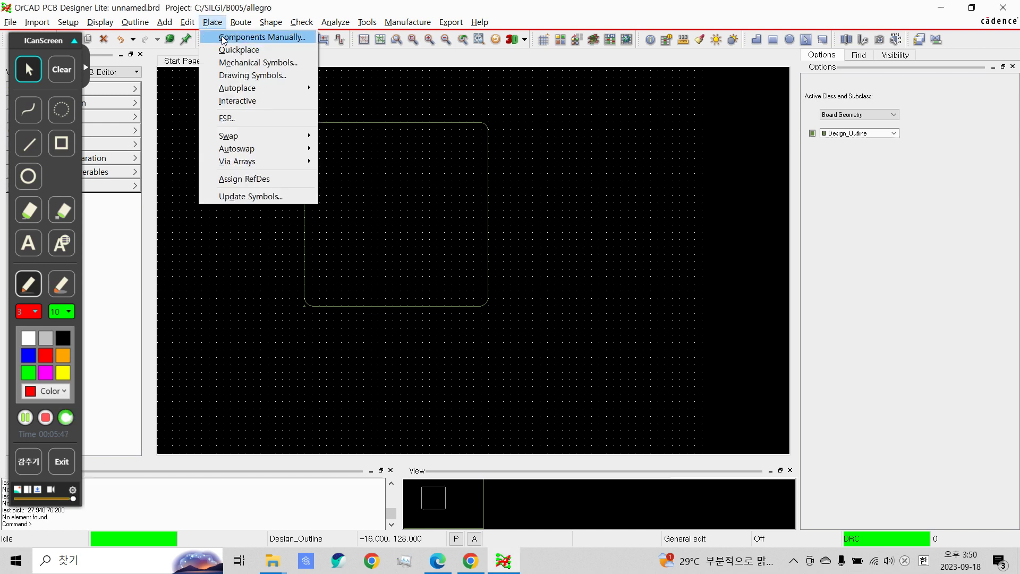
pyautogui.click(223, 38)
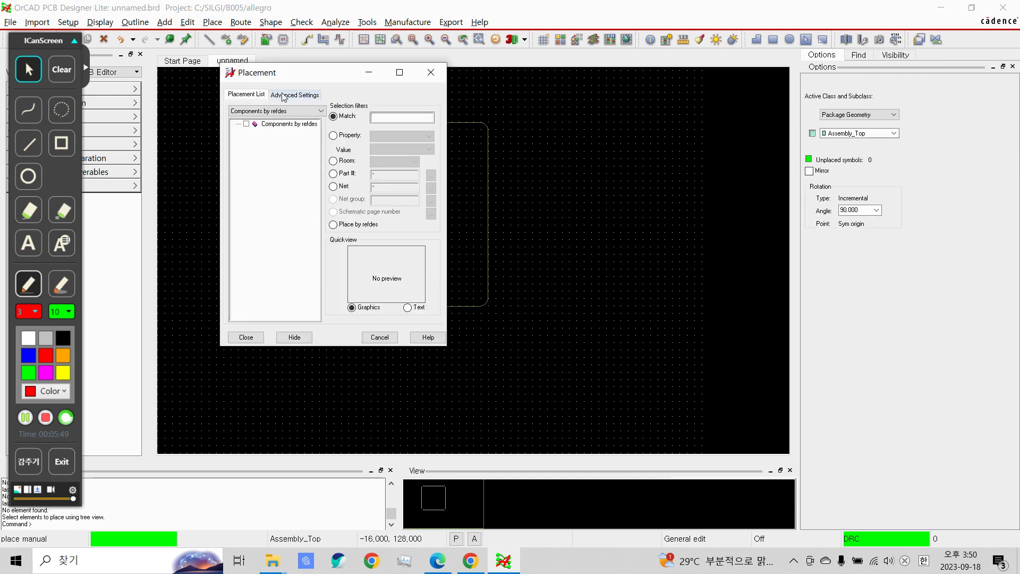
pyautogui.click(271, 96)
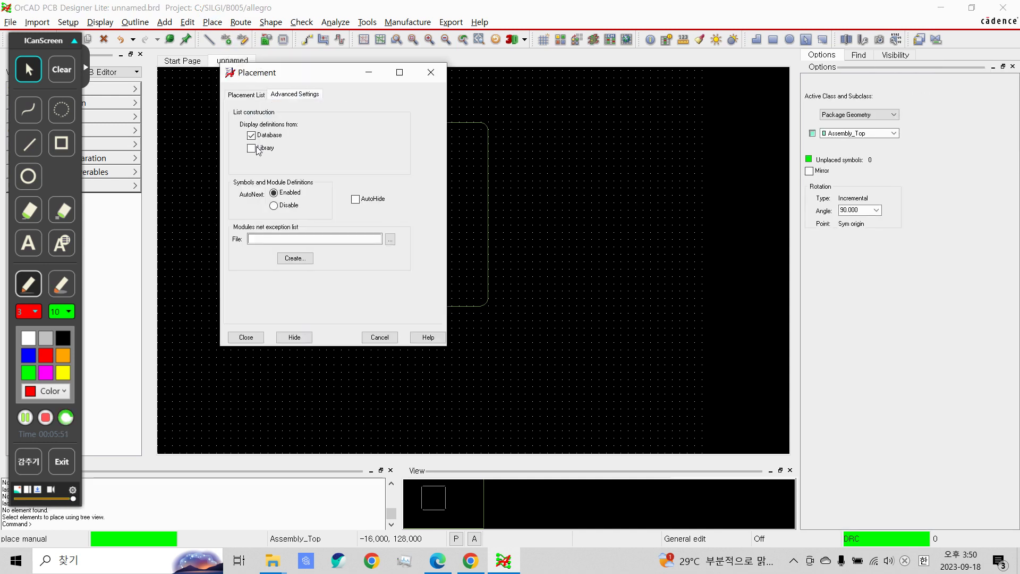
pyautogui.click(250, 95)
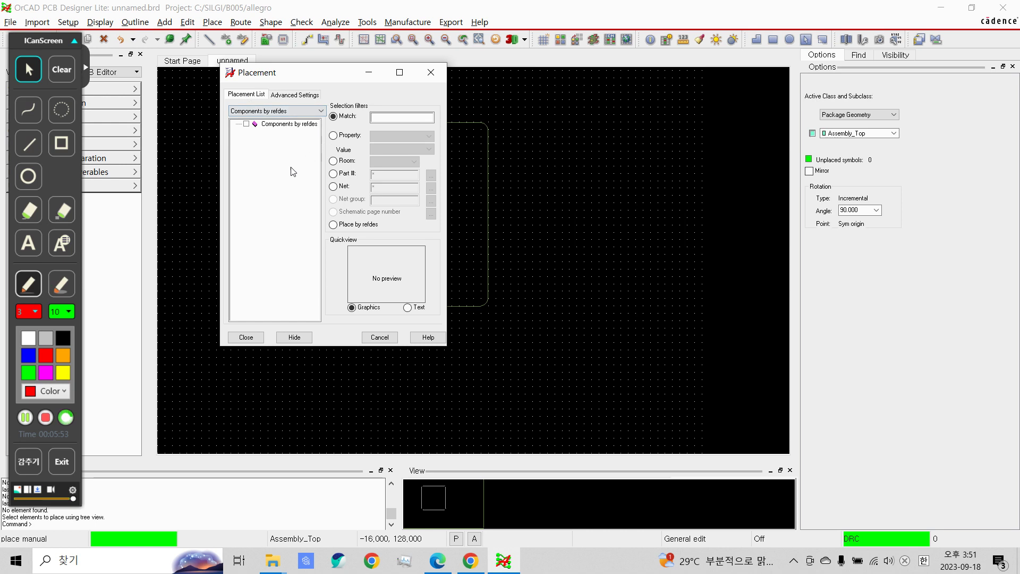
pyautogui.click(296, 96)
pyautogui.click(252, 149)
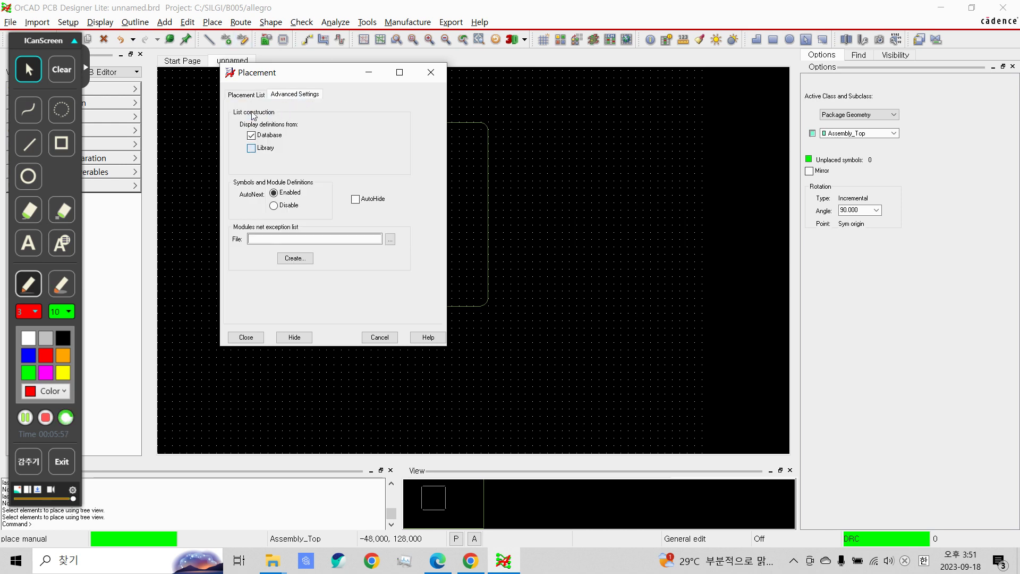
pyautogui.click(247, 94)
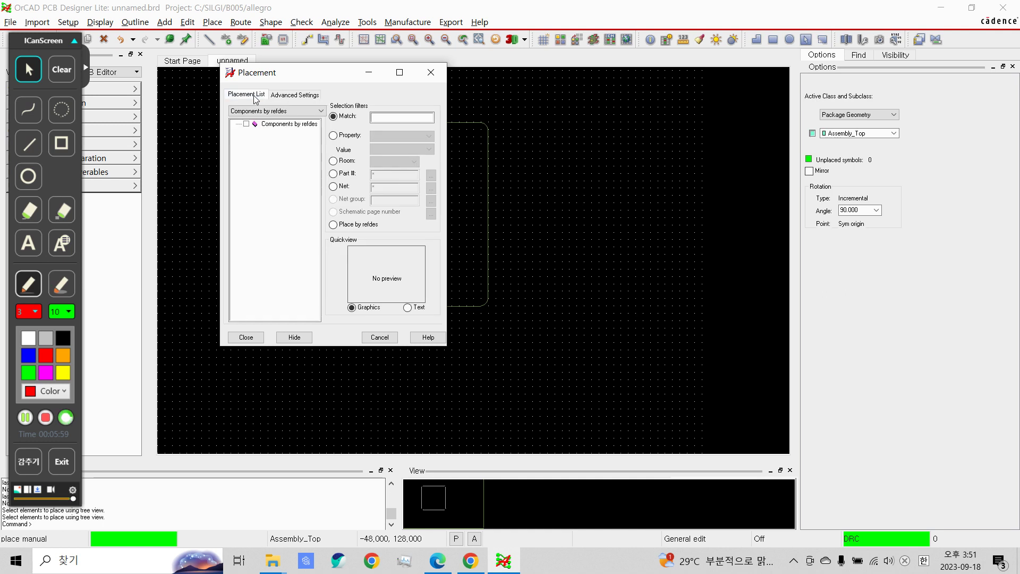
pyautogui.click(293, 95)
pyautogui.click(253, 148)
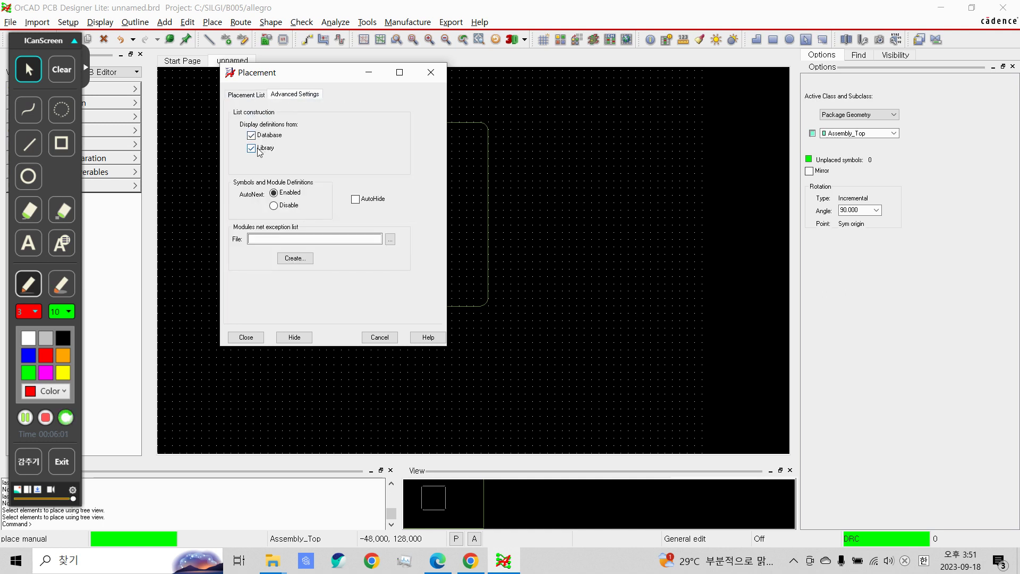
# Step: List the library's mechanical symbols in the placement list and select MTG125 for placement
pyautogui.click(256, 95)
pyautogui.click(256, 111)
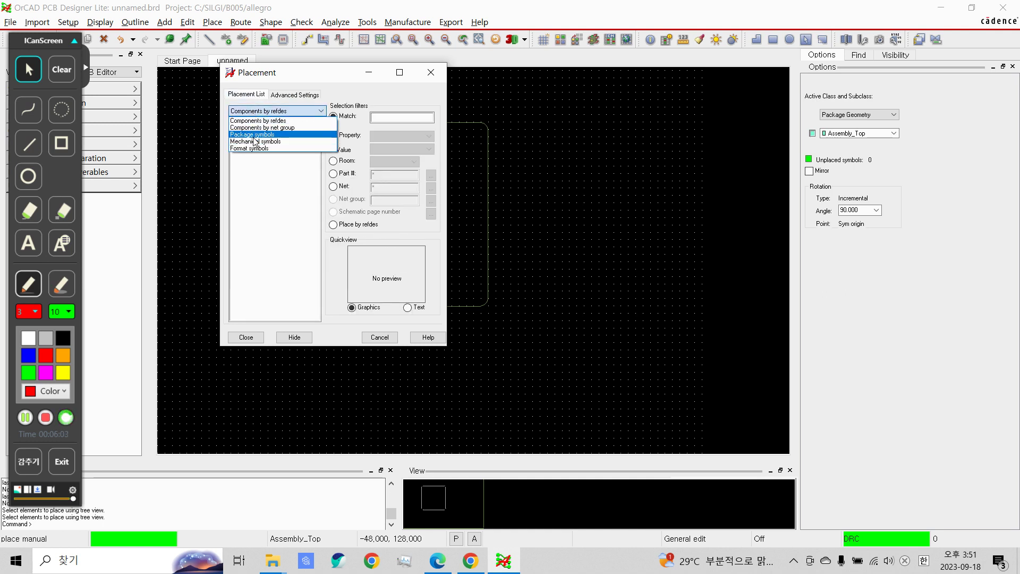
pyautogui.click(257, 138)
pyautogui.click(294, 95)
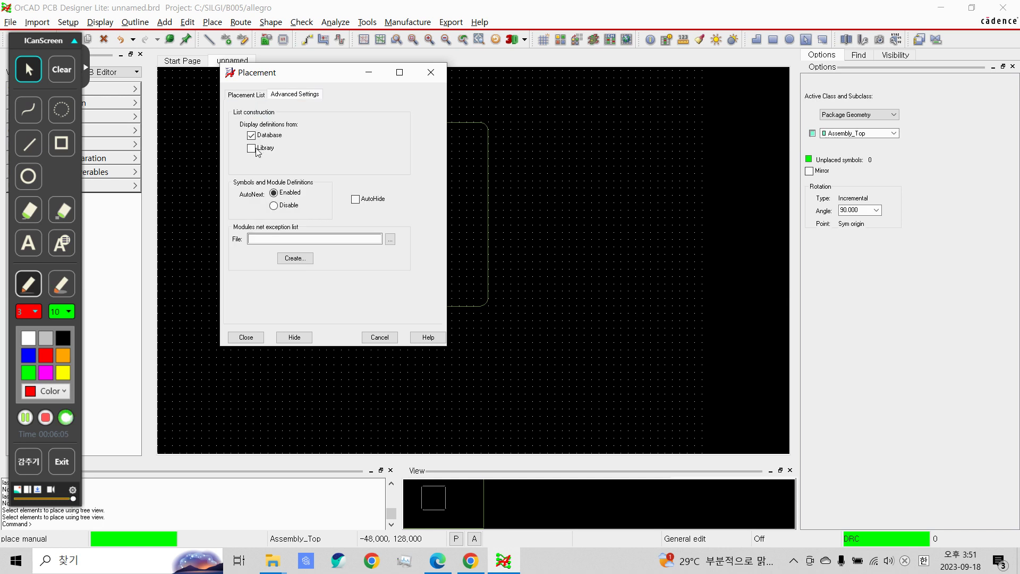
pyautogui.click(252, 150)
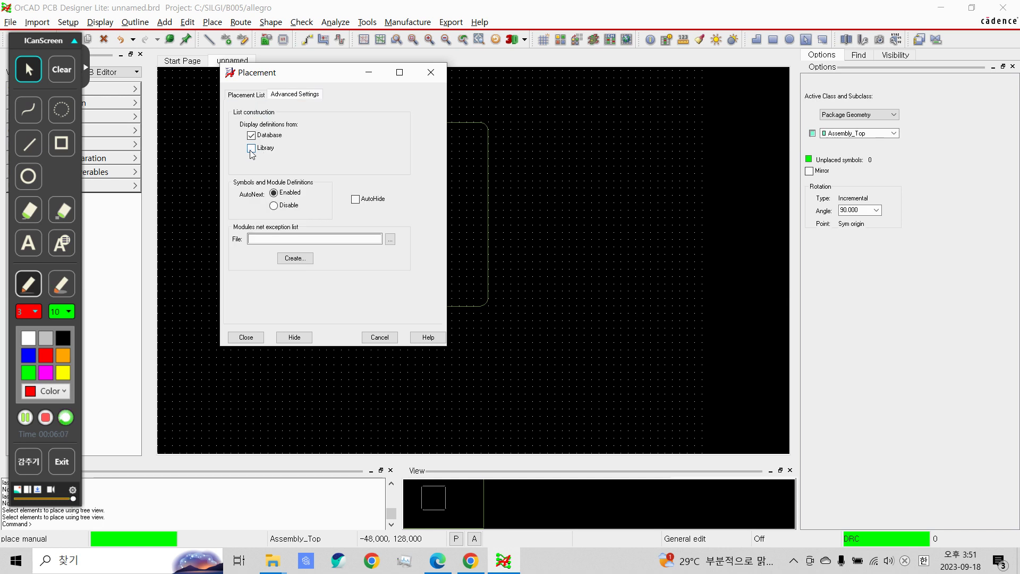
pyautogui.click(254, 96)
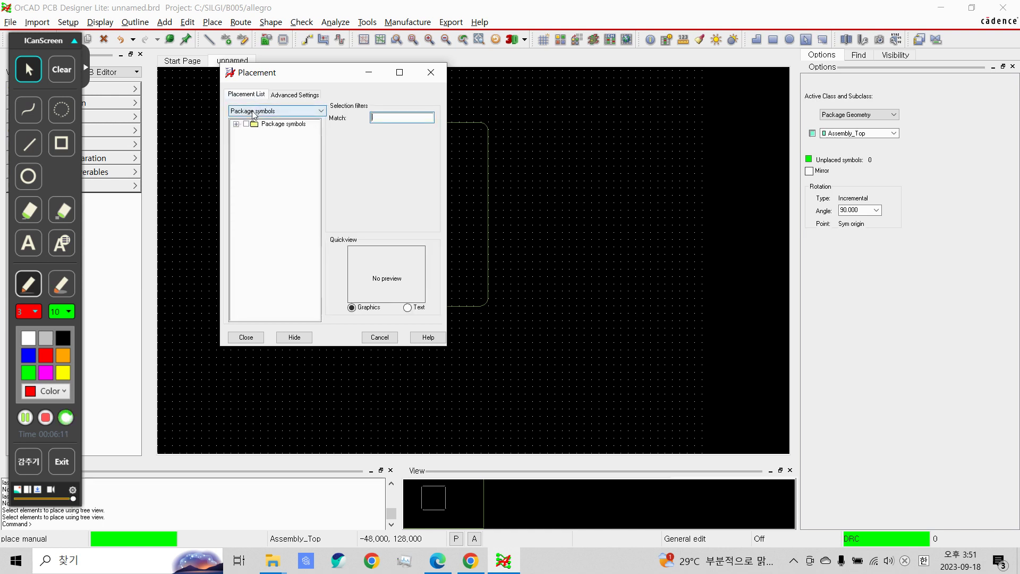
pyautogui.click(254, 112)
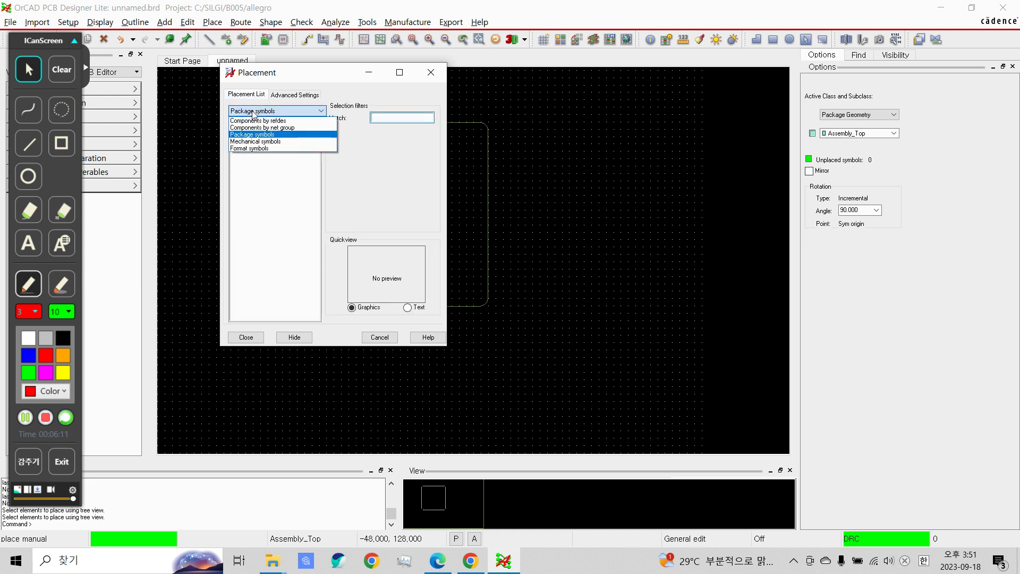
pyautogui.click(260, 142)
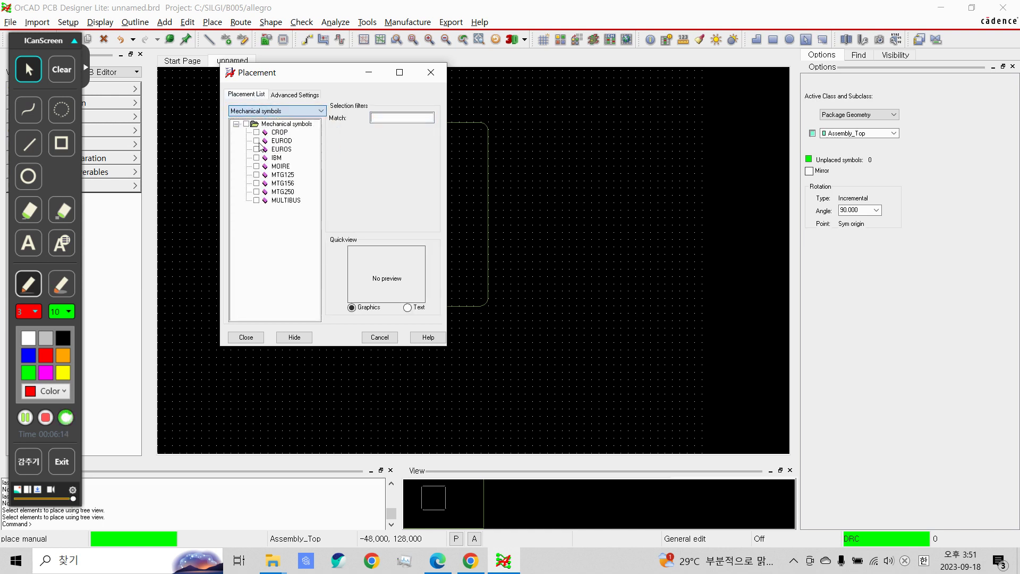
pyautogui.click(257, 174)
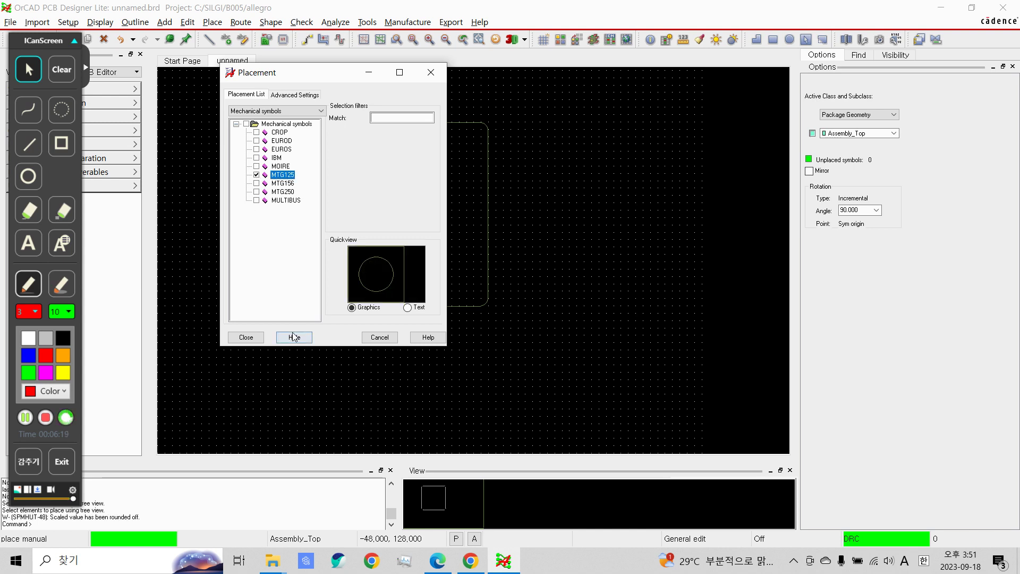
# Step: Place an MTG125 mounting hole at each of the four board corners, 4 mm in from both edges, and finish placement
pyautogui.moveTo(339, 74); pyautogui.dragTo(194, 84)
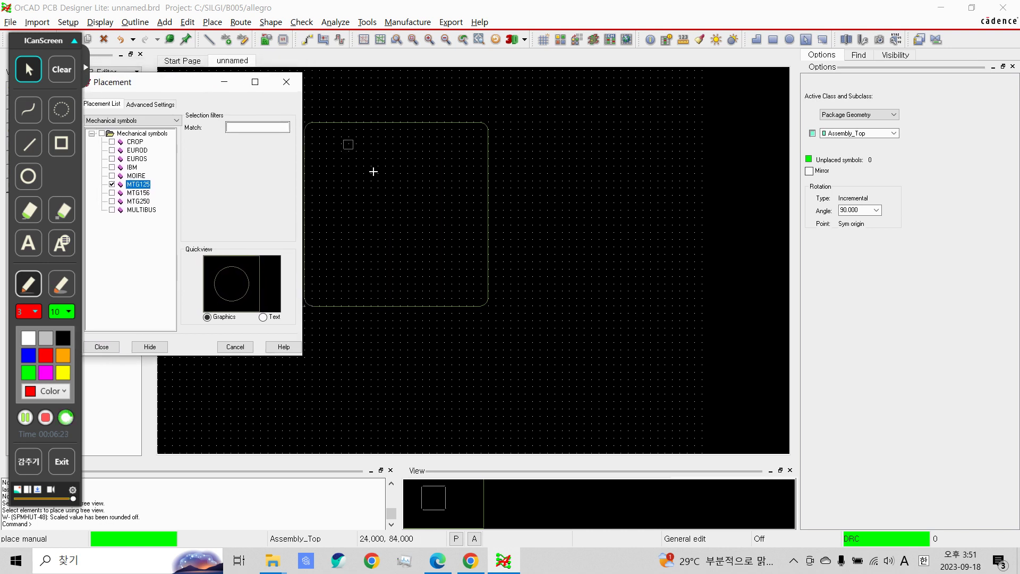
pyautogui.click(311, 299)
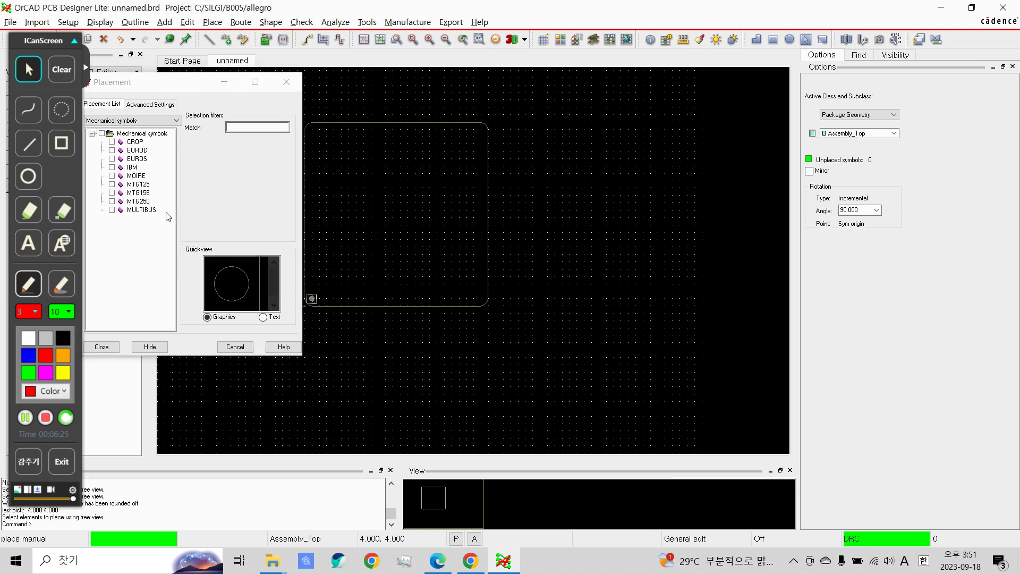
pyautogui.click(112, 185)
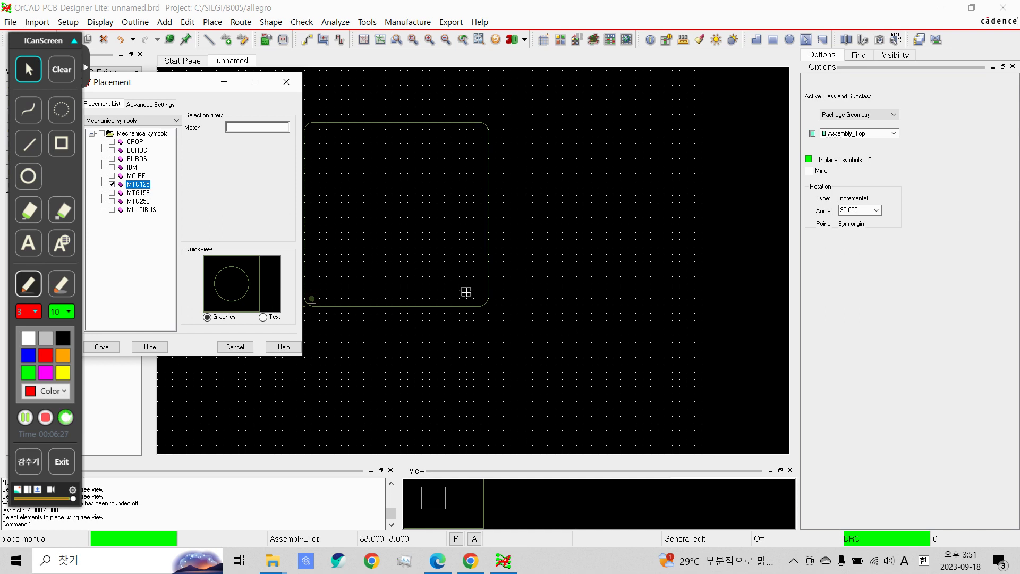
pyautogui.click(483, 300)
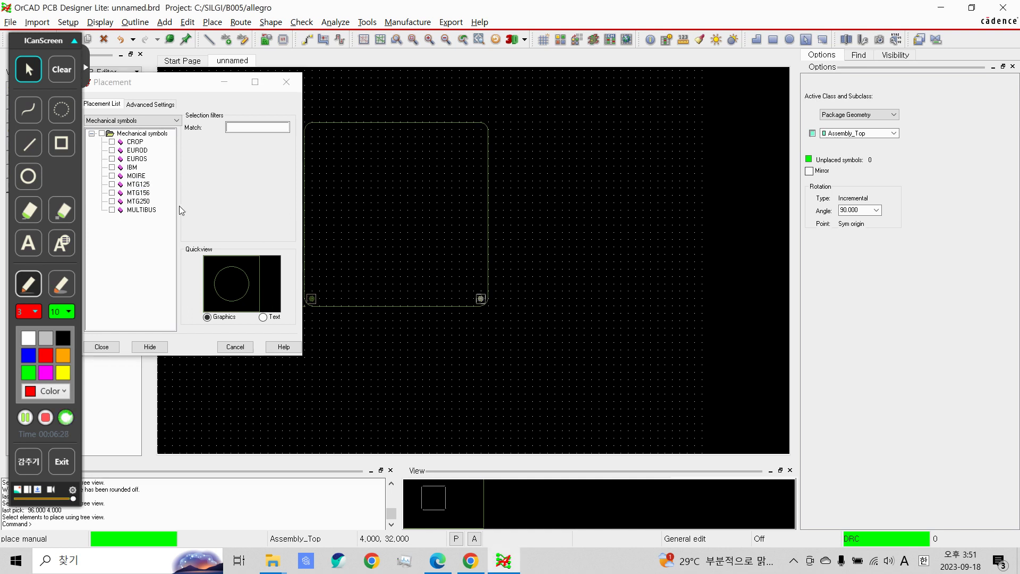
pyautogui.click(112, 185)
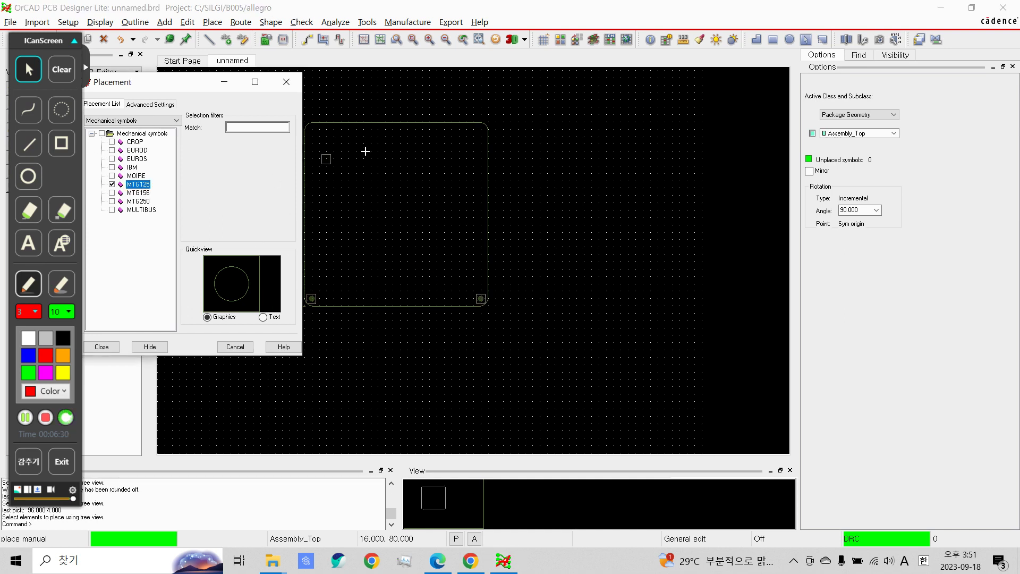
pyautogui.click(311, 129)
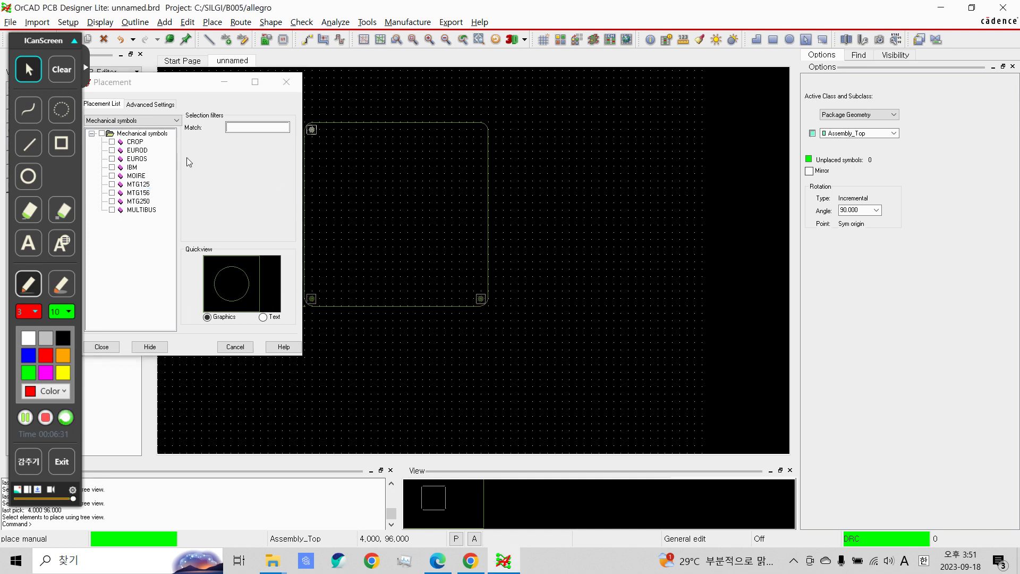
pyautogui.click(112, 185)
pyautogui.click(480, 129)
pyautogui.rightClick(467, 169)
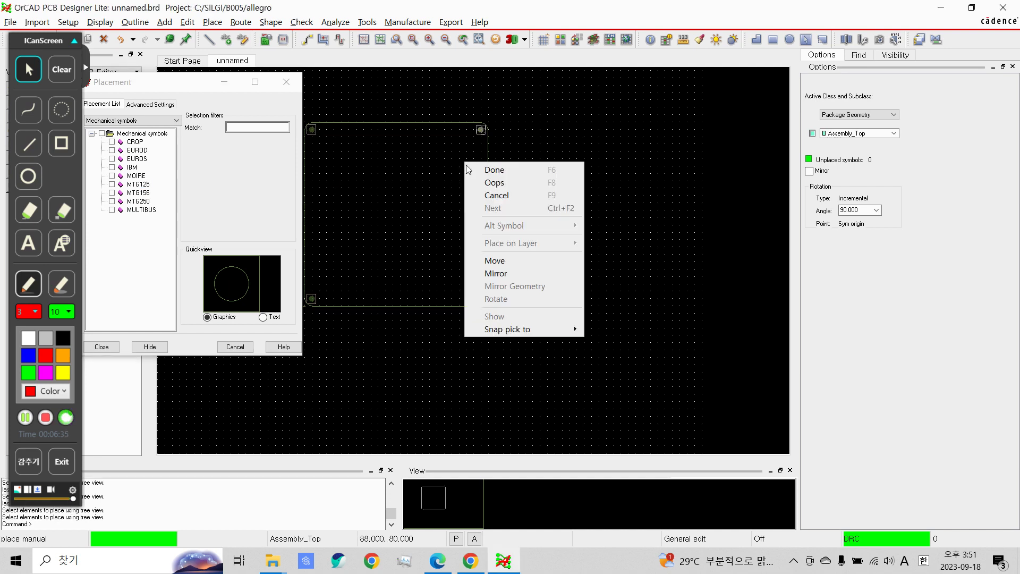
pyautogui.click(479, 170)
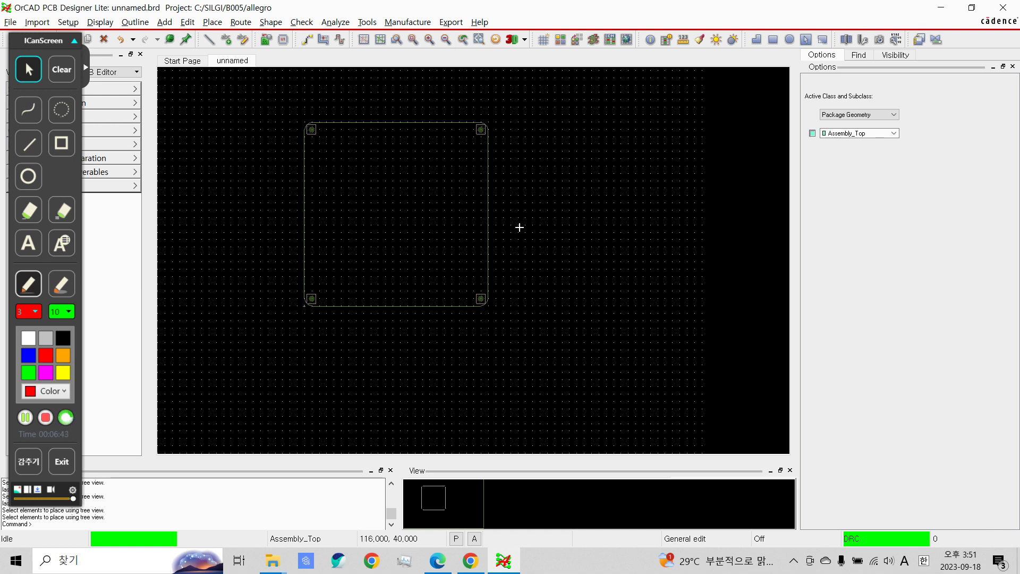
# Step: Check the non-etch grid spacing in the grid definition and inspect the lower-left mounting hole against the board corner
pyautogui.rightClick(545, 122)
pyautogui.moveTo(586, 128)
pyautogui.click(696, 157)
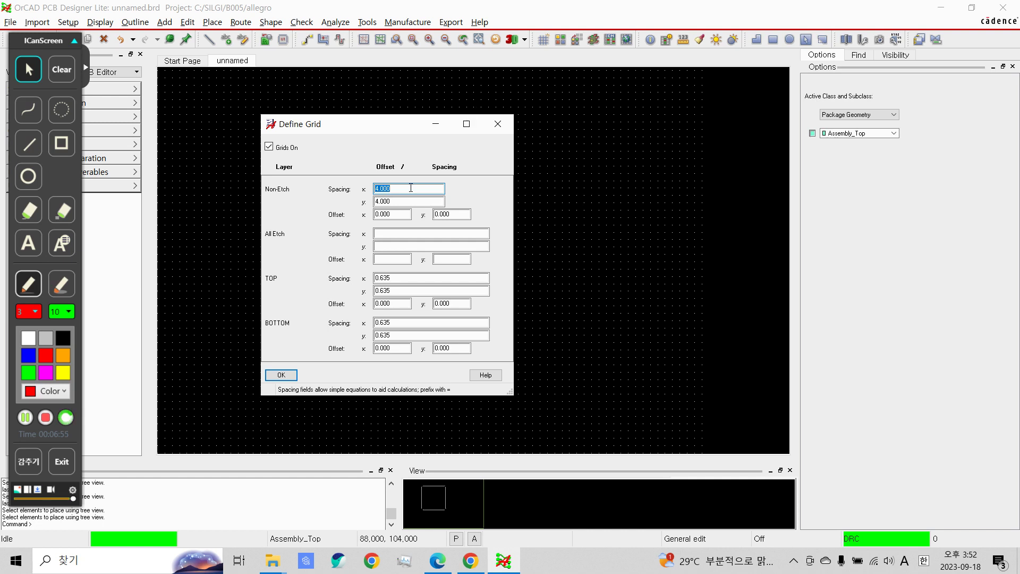
pyautogui.click(282, 375)
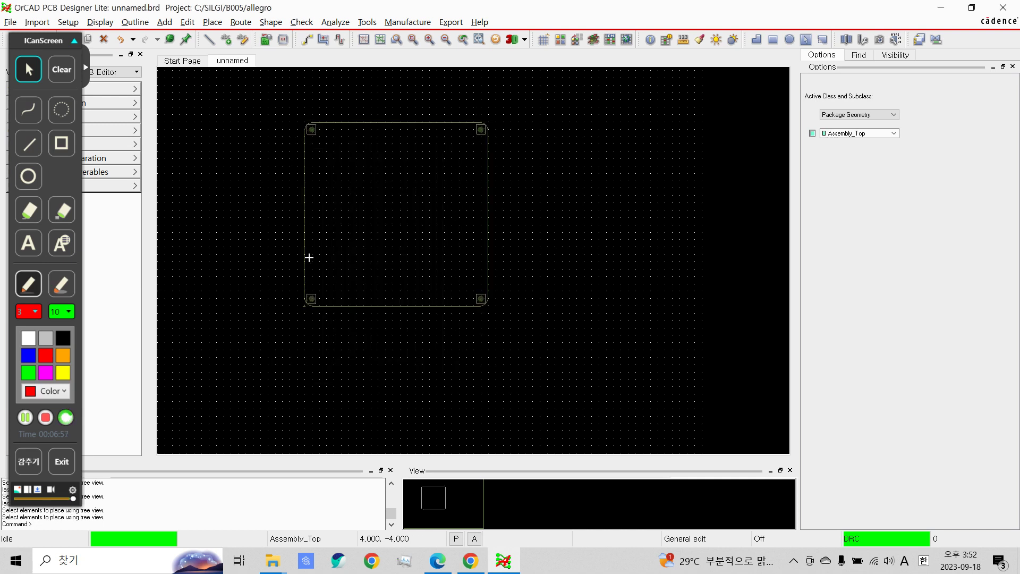
pyautogui.scroll(3, 310, 299)
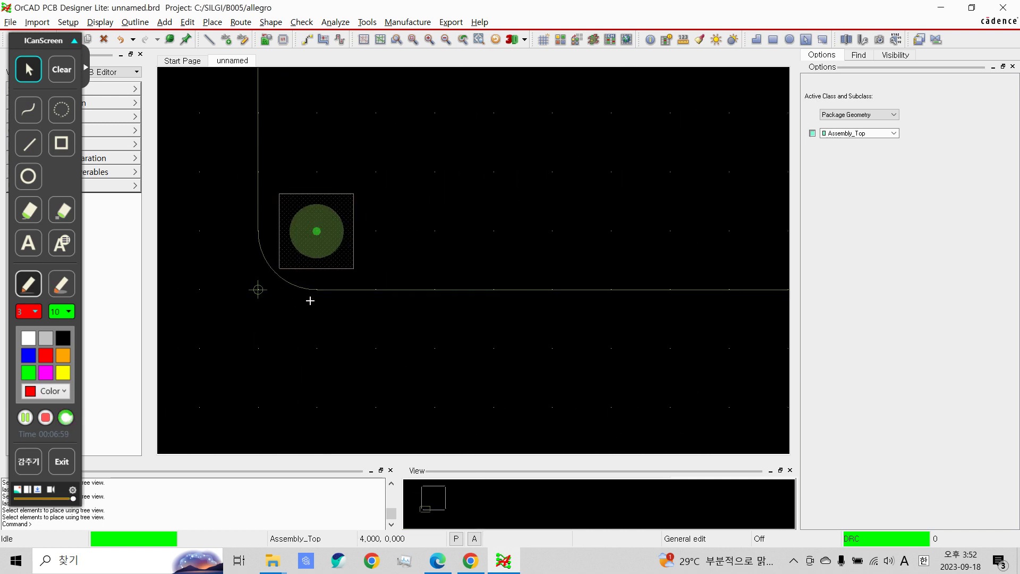
pyautogui.scroll(-2, 310, 300)
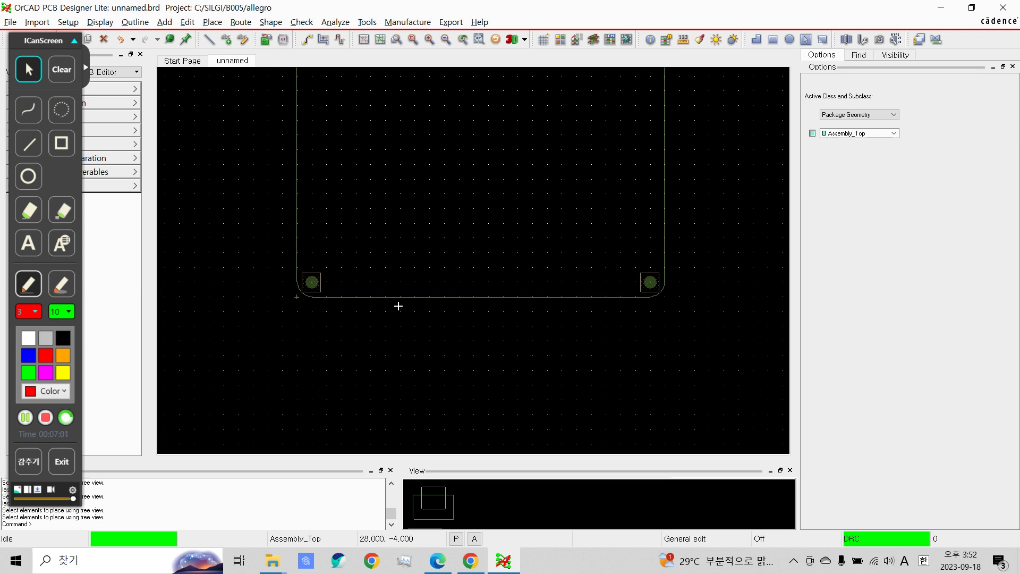
pyautogui.rightClick(370, 205)
pyautogui.click(370, 168)
# Step: Start the Dimension Environment and review the units and text settings in the dimensioning parameters
pyautogui.click(411, 22)
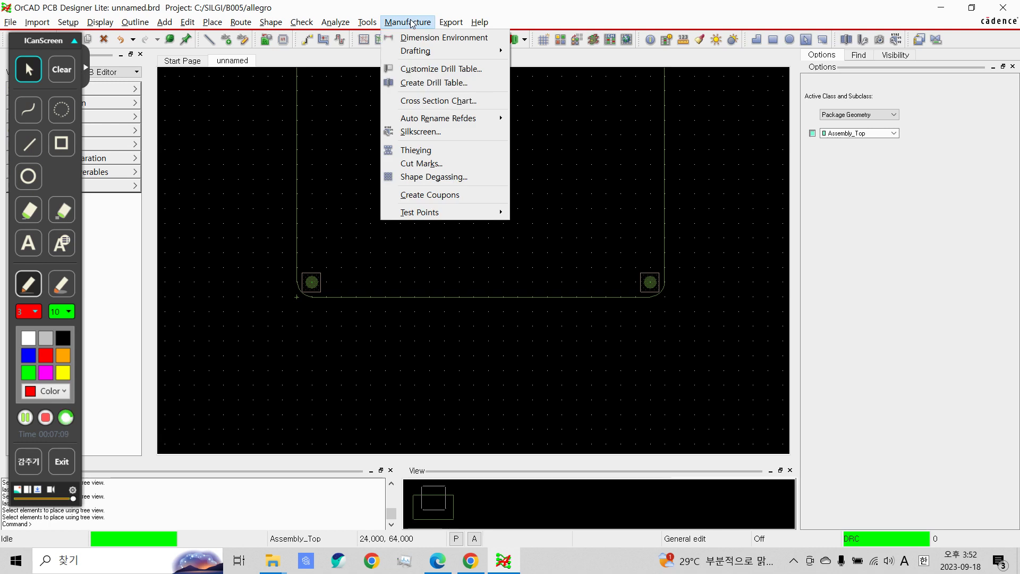
pyautogui.click(420, 37)
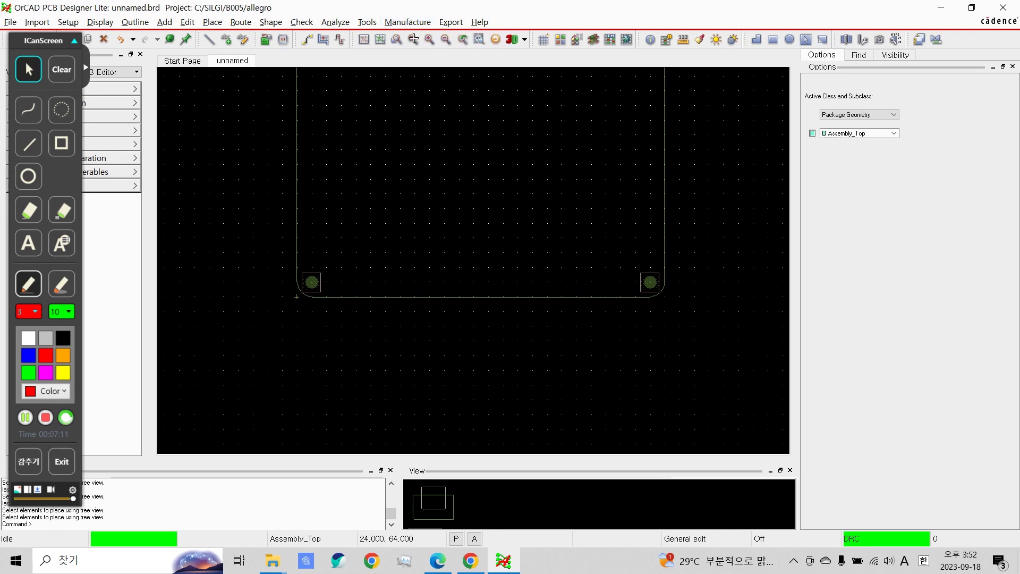
pyautogui.rightClick(369, 216)
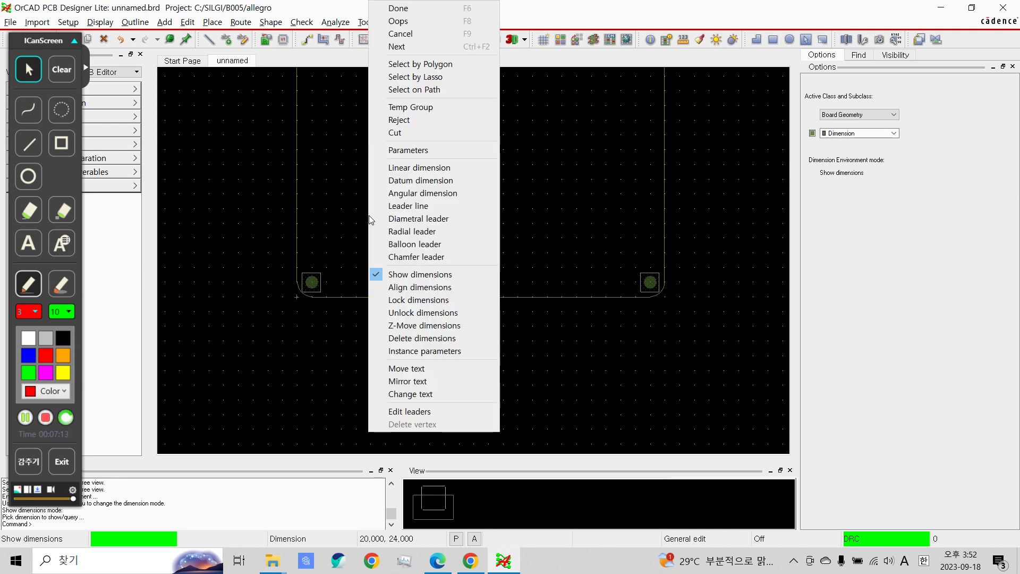
pyautogui.click(420, 150)
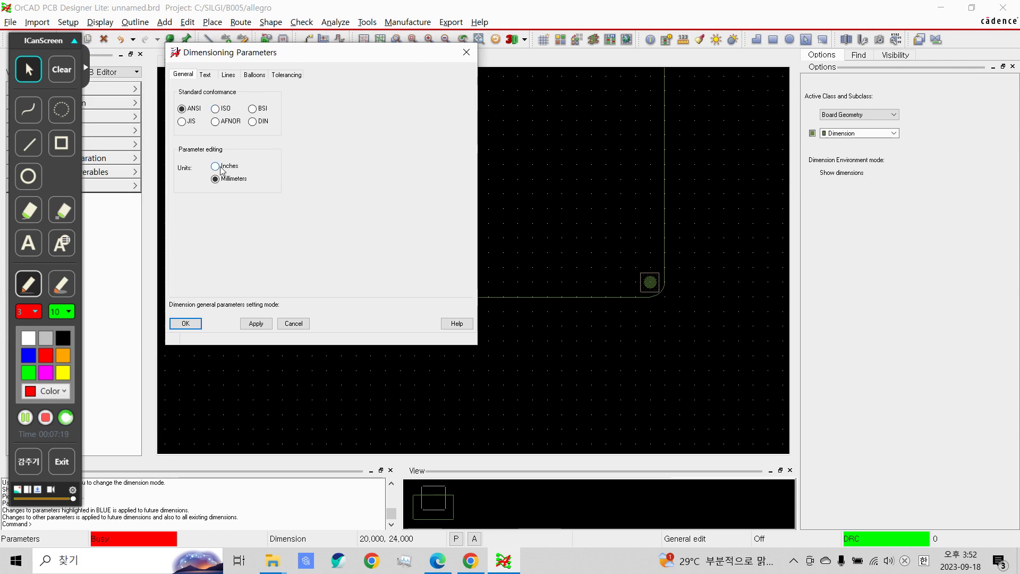
pyautogui.click(206, 75)
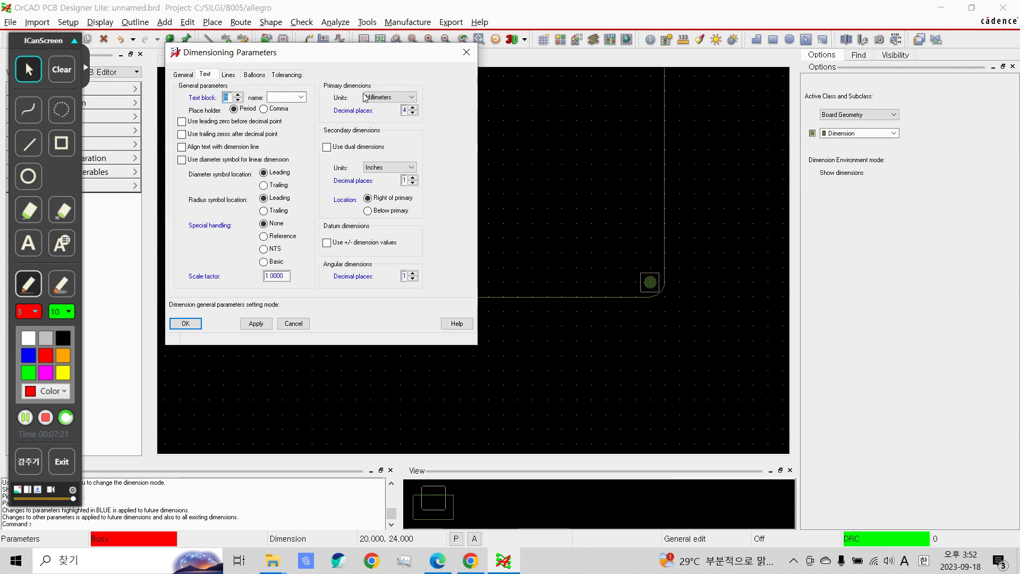
pyautogui.click(183, 324)
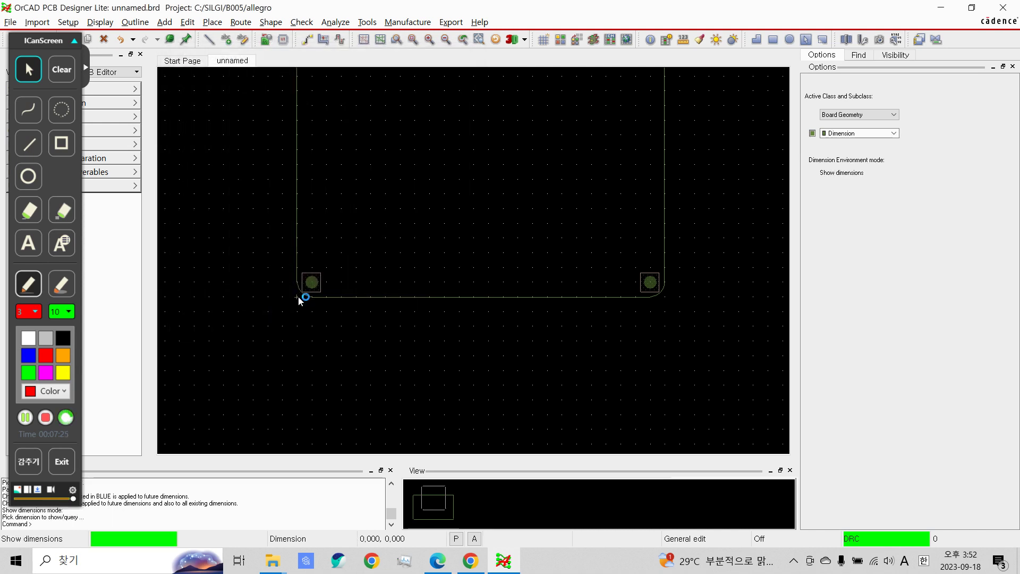
# Step: Add a horizontal linear dimension from the board origin to (4, 0), placed below the lower-left mounting hole
pyautogui.click(310, 296)
pyautogui.click(310, 297)
pyautogui.rightClick(308, 312)
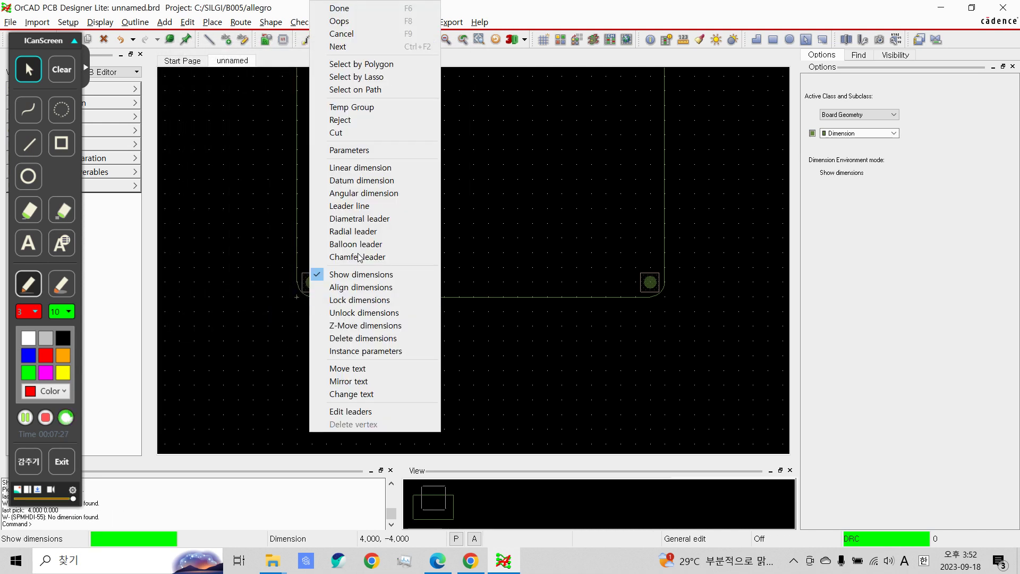
pyautogui.click(360, 168)
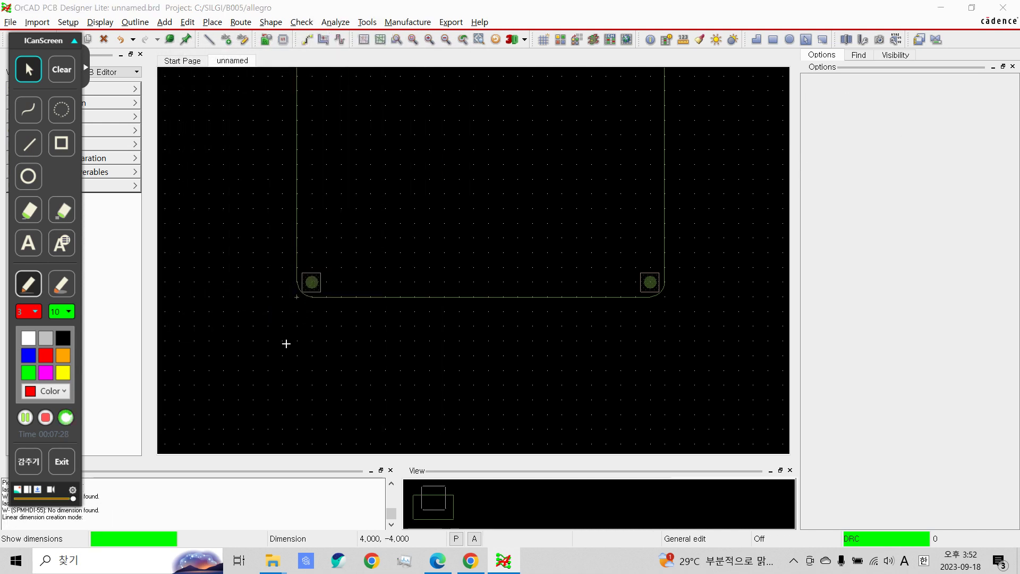
pyautogui.click(310, 296)
pyautogui.click(311, 298)
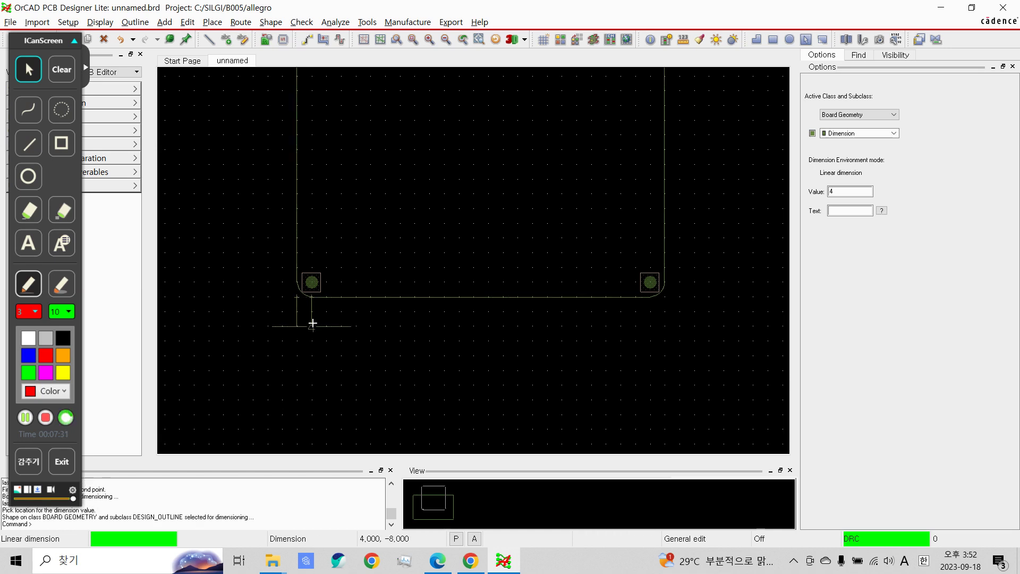
pyautogui.click(309, 327)
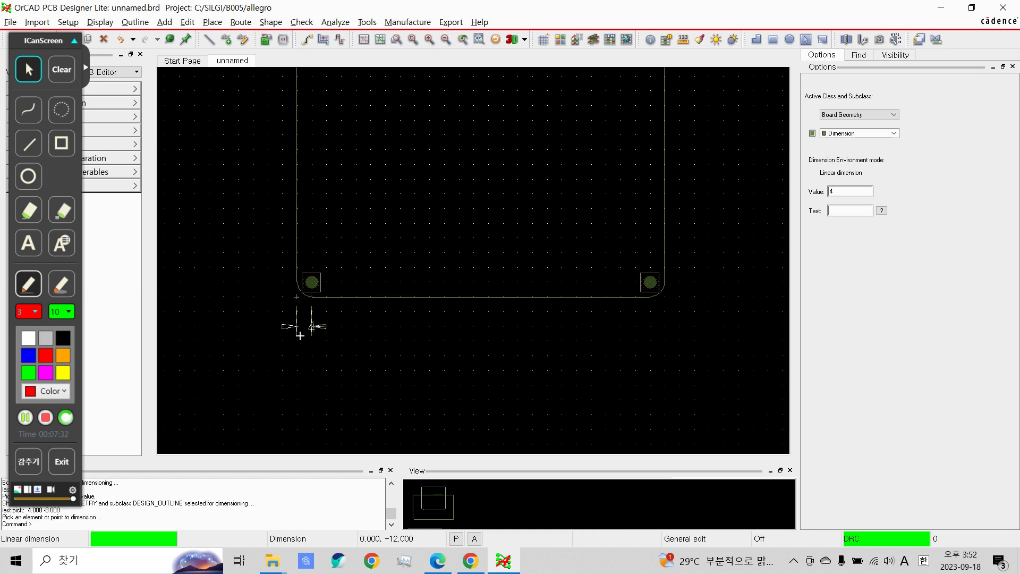
# Step: Add a vertical linear dimension between (-4, 4) and (-4, 0), placed outside the board's lower-left corner
pyautogui.rightClick(282, 298)
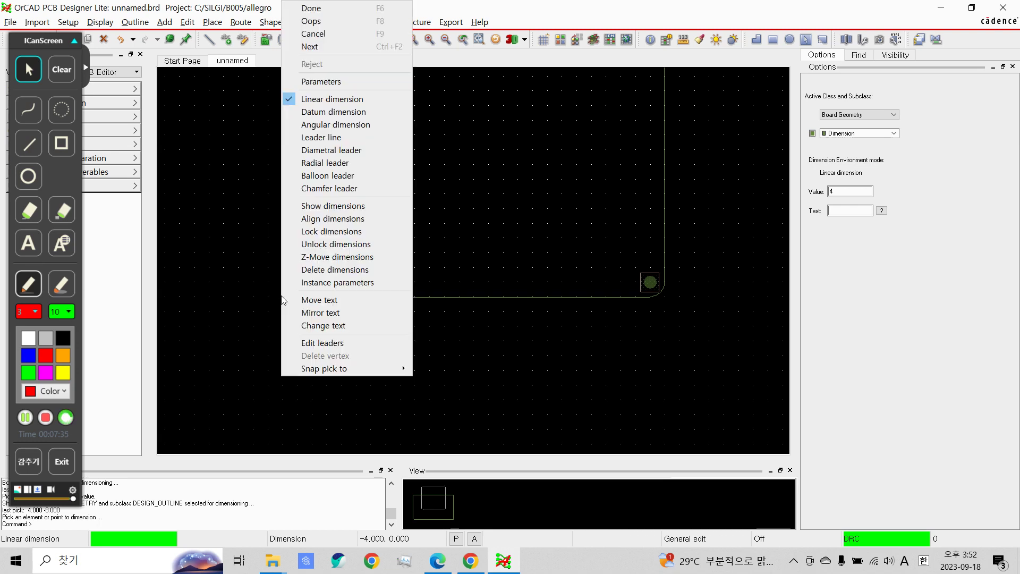
pyautogui.click(318, 99)
pyautogui.rightClick(261, 288)
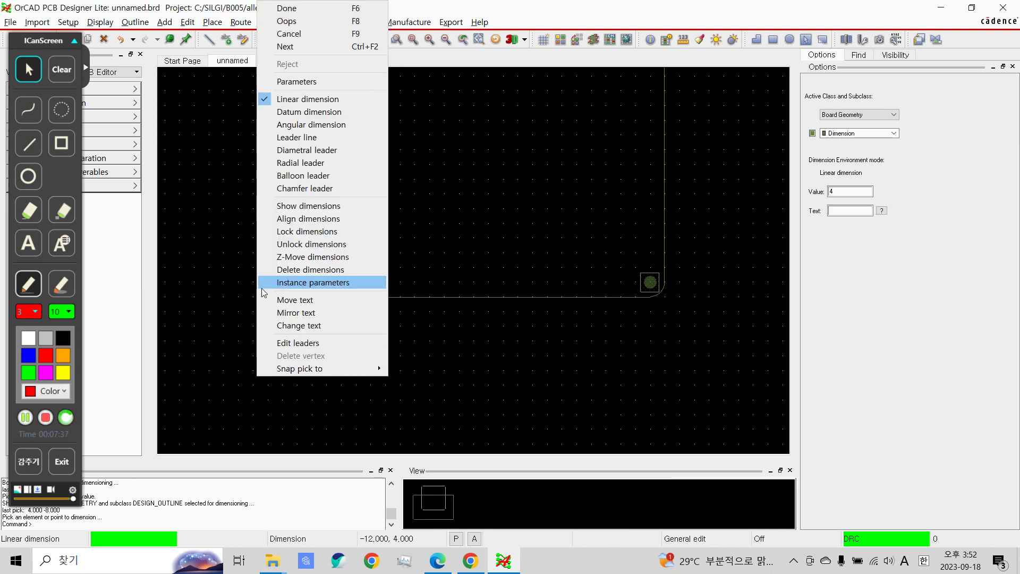
pyautogui.click(223, 275)
pyautogui.click(284, 287)
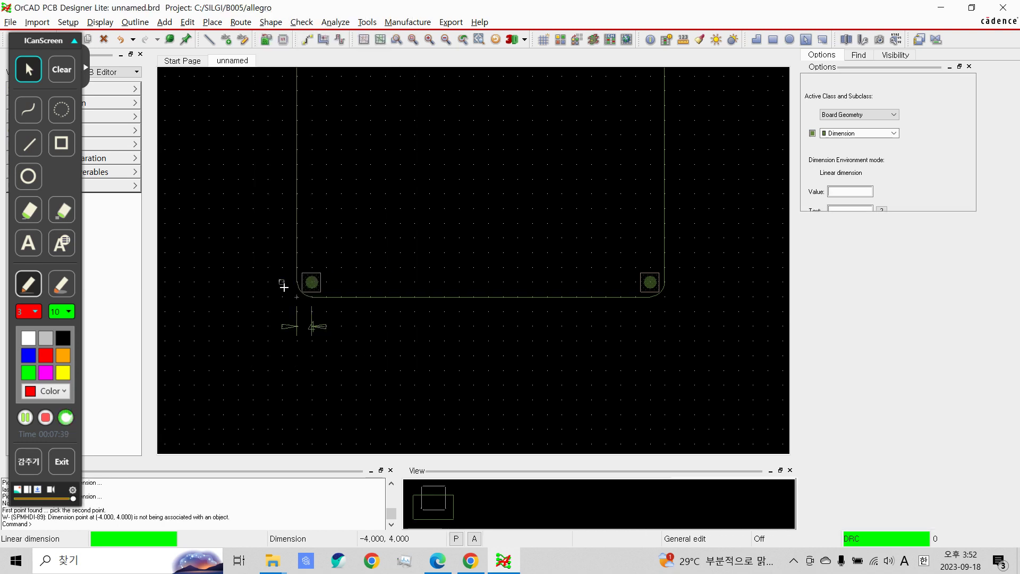
pyautogui.click(283, 297)
pyautogui.click(254, 297)
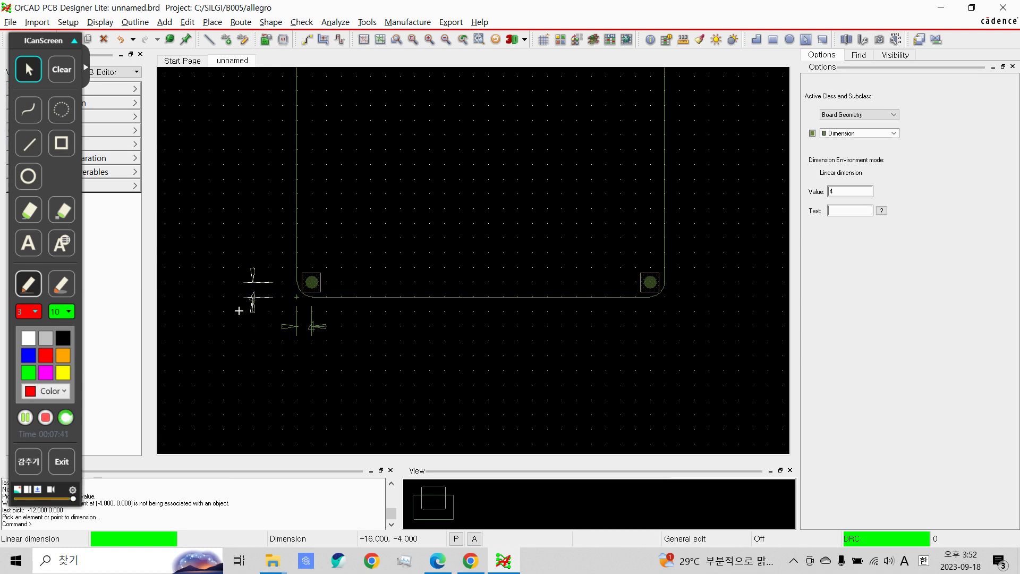
# Step: Undo both linear dimensions at the lower-left corner and leave the Dimension Environment
pyautogui.hotkey('ctrl', 'z')
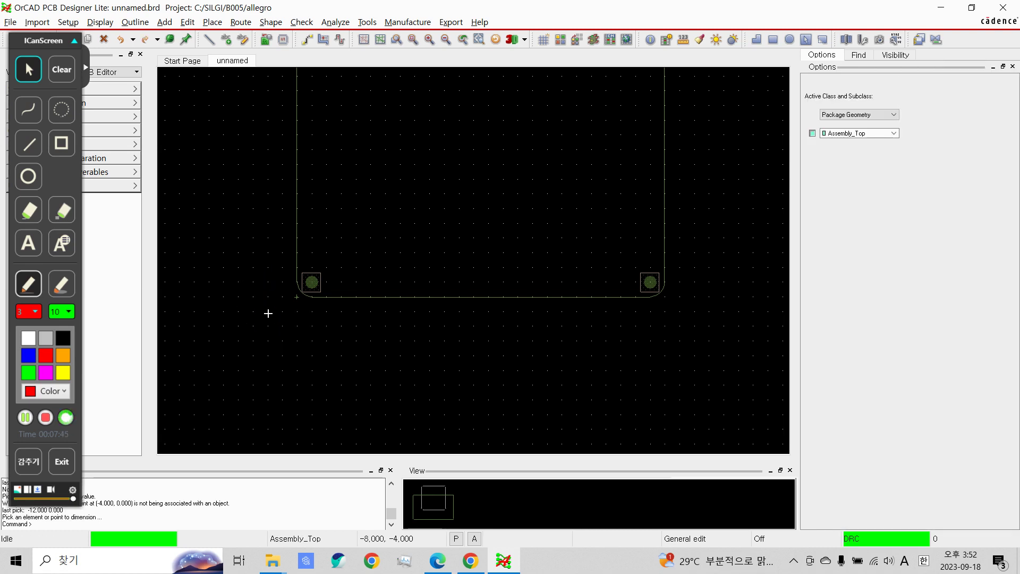
pyautogui.scroll(-1, 415, 328)
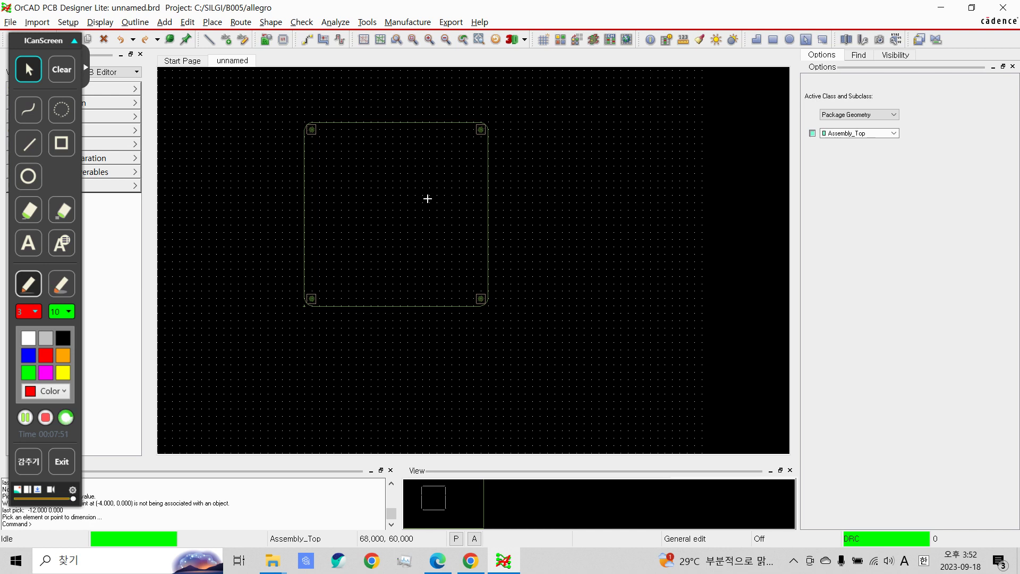
# Step: Switch to the exam PDF in Edge and examine the board drawing with the J1 and J2 connector positions on page 2
pyautogui.rightClick(412, 223)
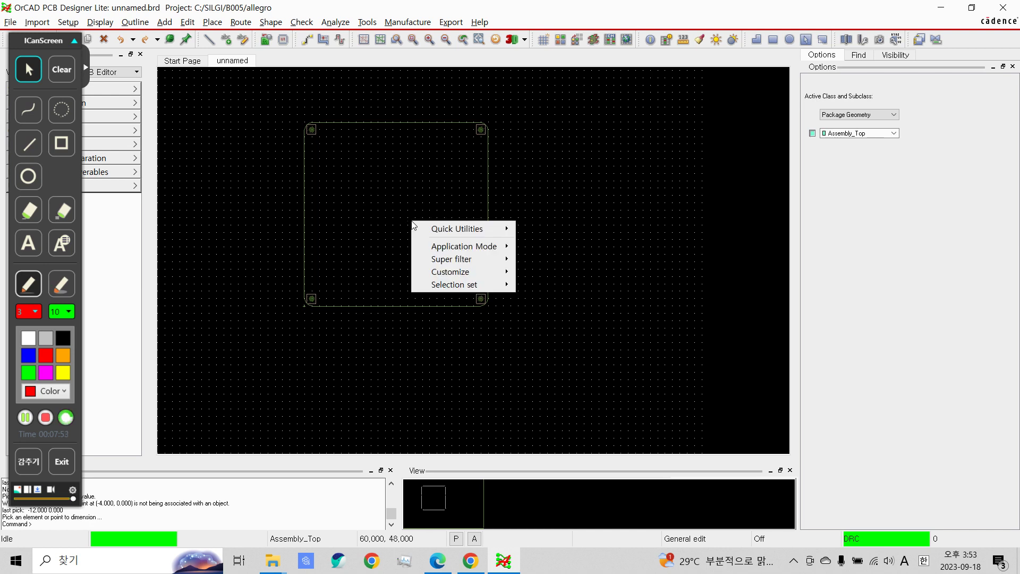
pyautogui.click(394, 216)
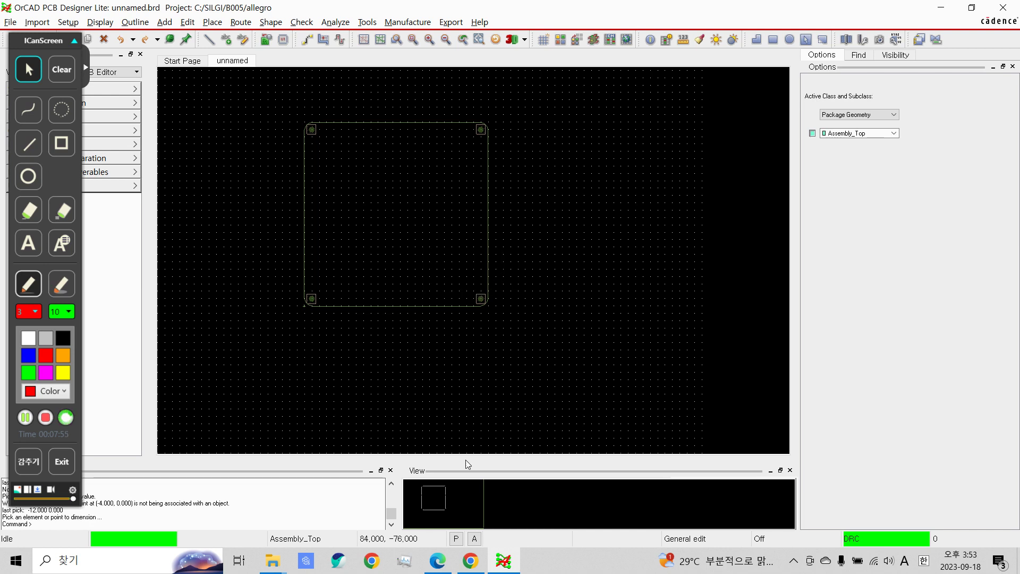
pyautogui.click(438, 560)
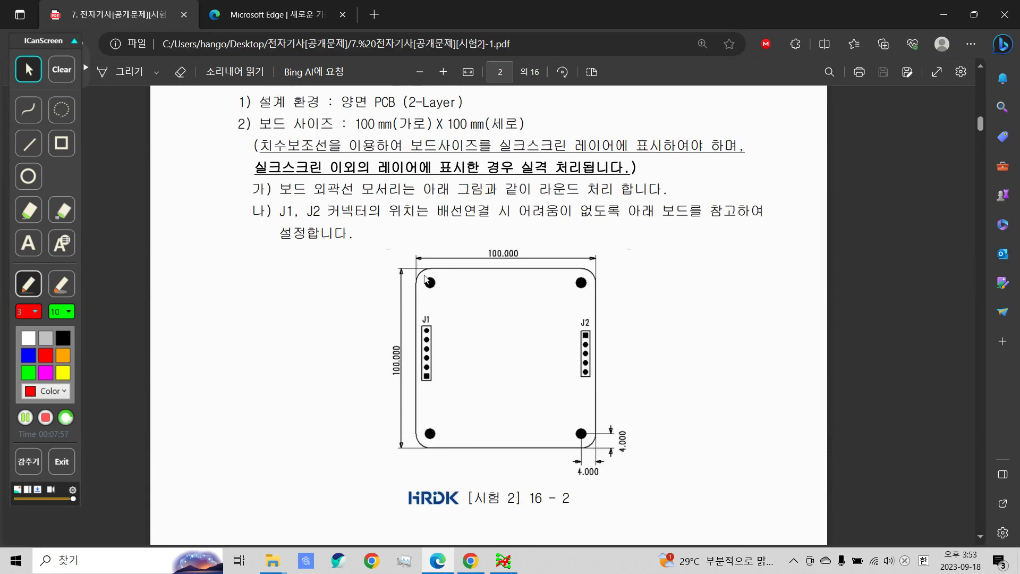
pyautogui.scroll(3, 360, 231)
pyautogui.scroll(-3, 383, 242)
pyautogui.scroll(-1, 456, 292)
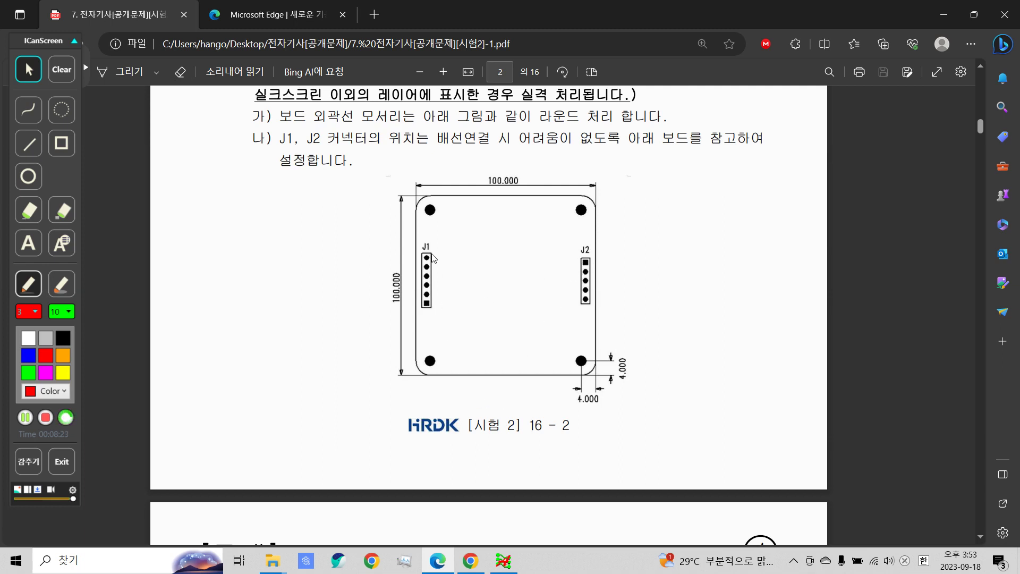
pyautogui.scroll(2, 594, 269)
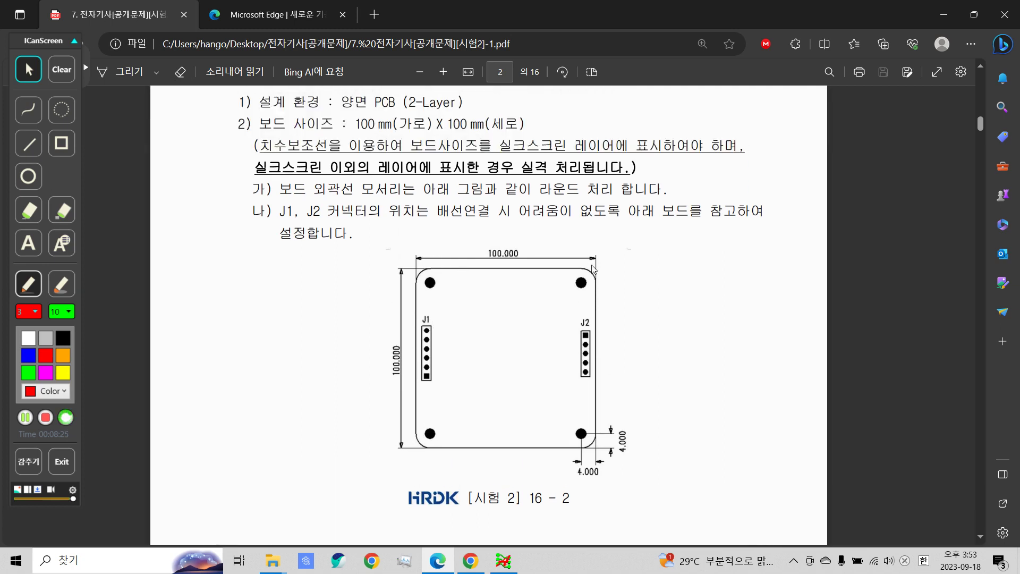
# Step: Review disqualification item 17 about fixed-part placement on page 14, then return to the board drawing on page 2
pyautogui.moveTo(978, 123); pyautogui.dragTo(967, 466)
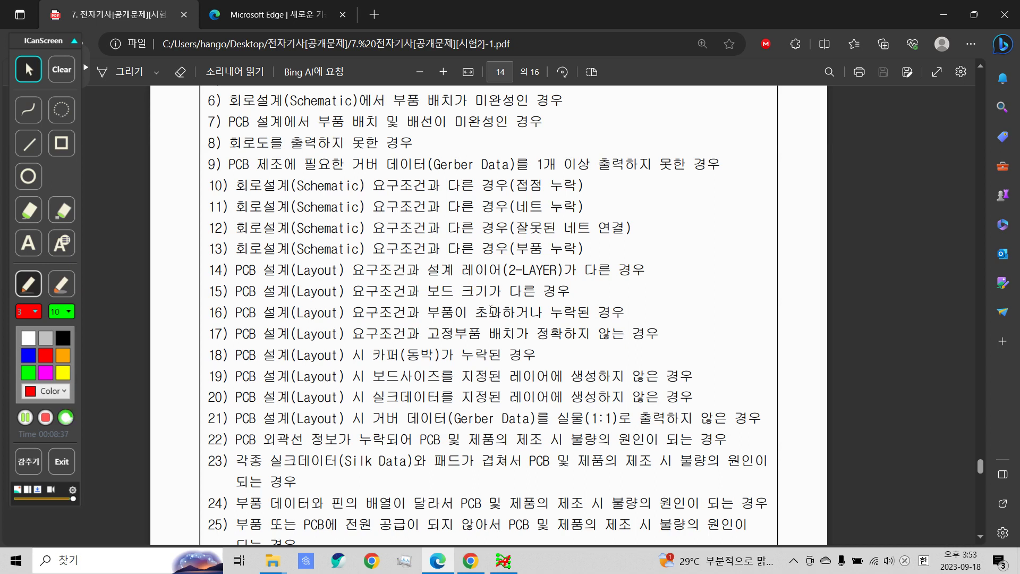
pyautogui.moveTo(255, 334); pyautogui.dragTo(672, 338)
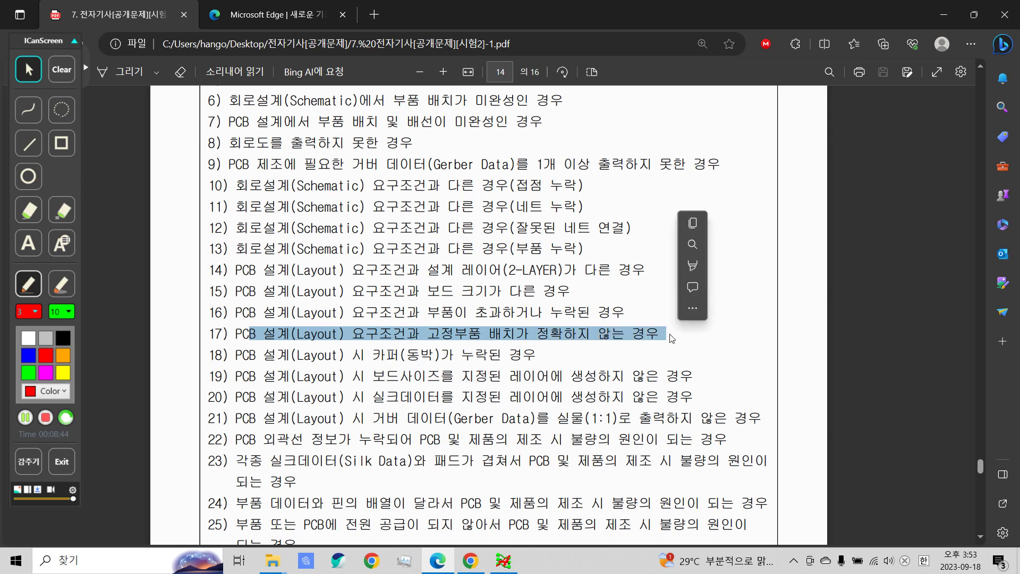
pyautogui.click(873, 387)
pyautogui.moveTo(980, 467); pyautogui.dragTo(939, 130)
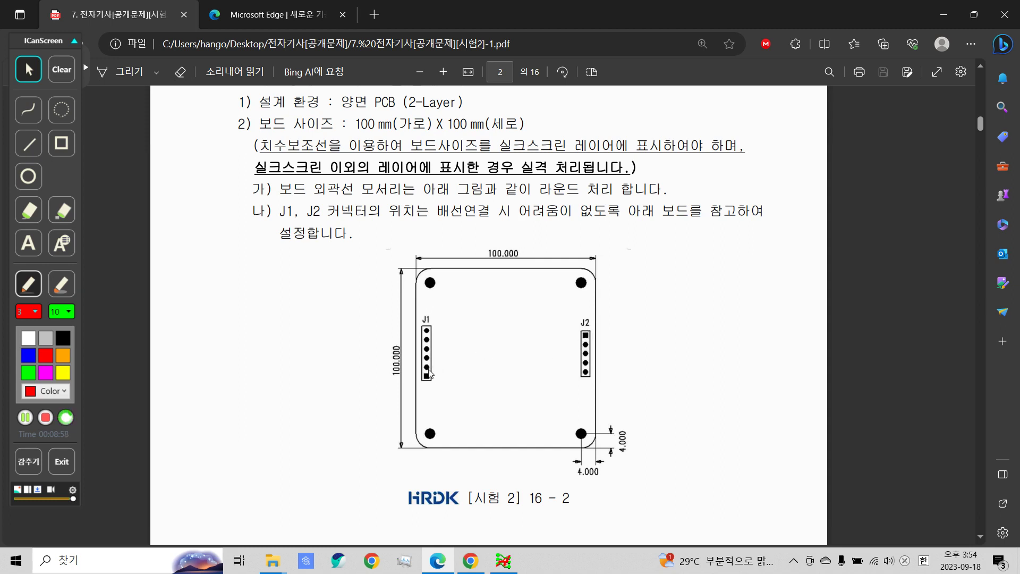
# Step: Switch back to OrCAD PCB Designer, check the grid spacing definition and turn off the grid display
pyautogui.click(508, 565)
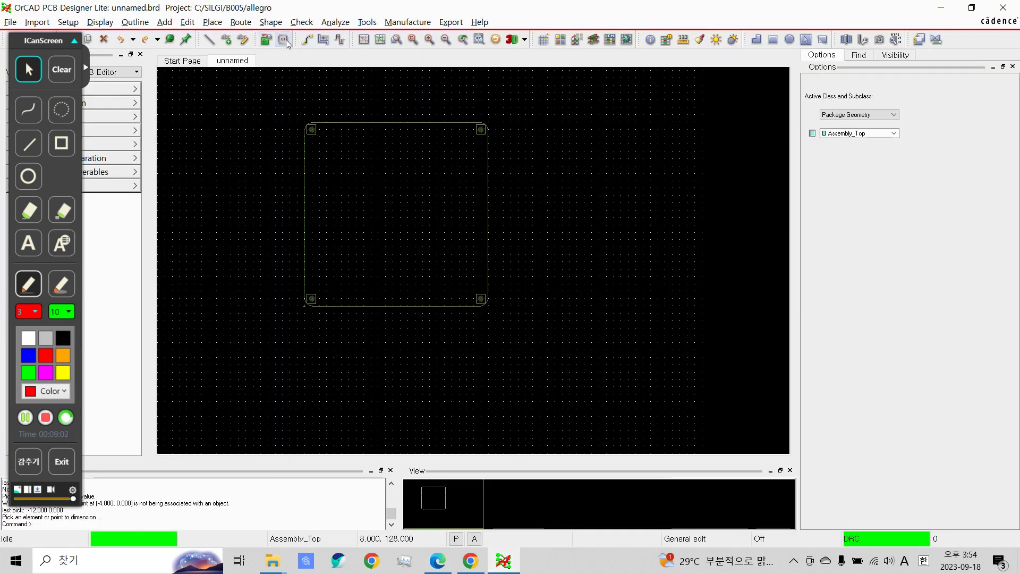
pyautogui.rightClick(391, 176)
pyautogui.moveTo(432, 185)
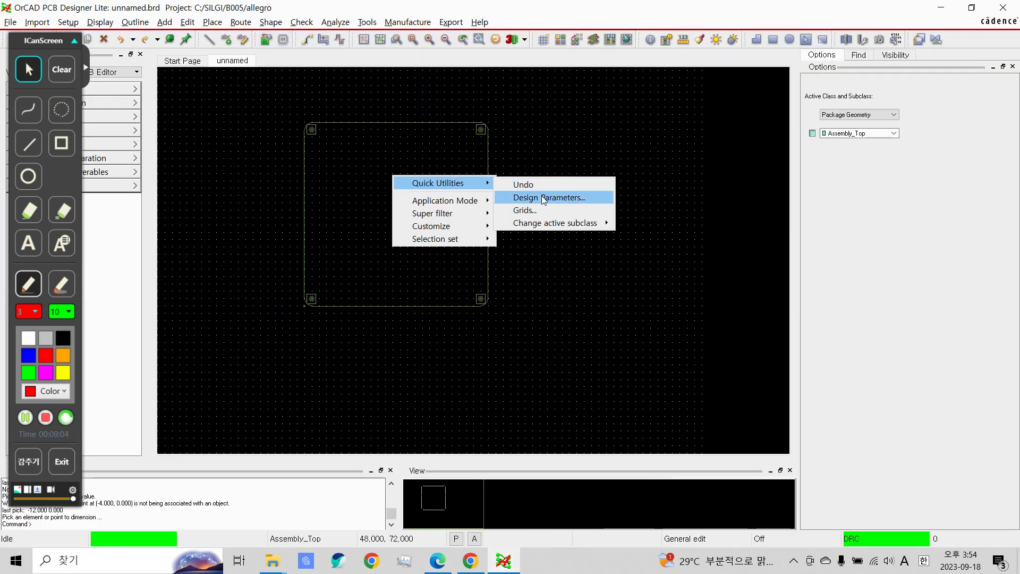
pyautogui.click(526, 210)
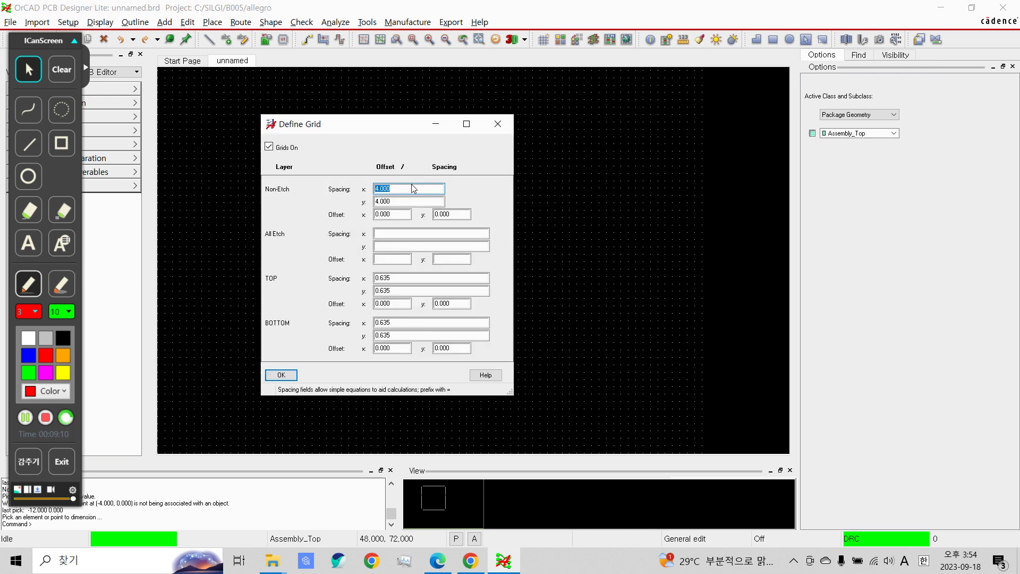
pyautogui.click(497, 125)
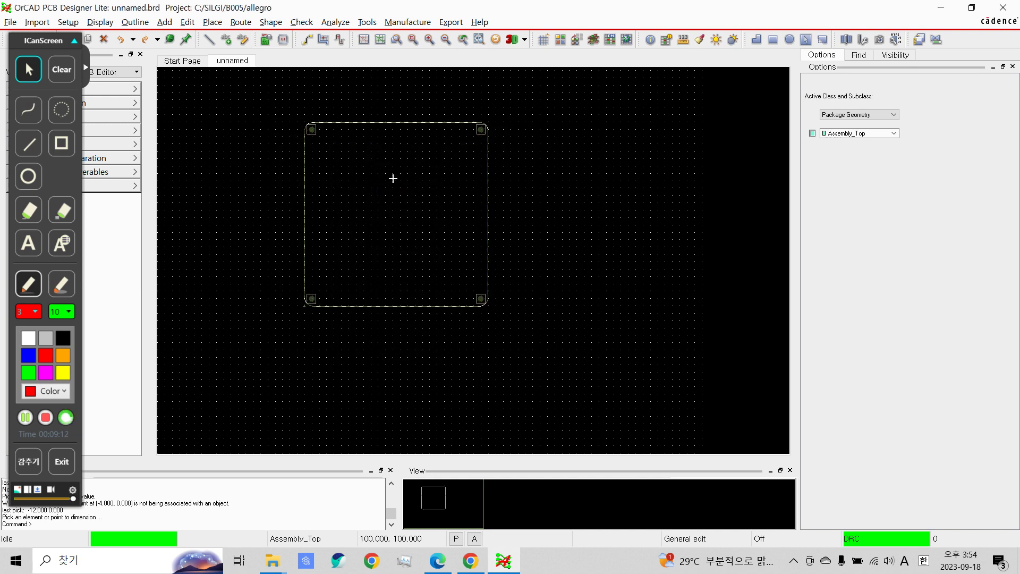
pyautogui.click(543, 39)
# Step: Open manual component placement and review the components by refdes and the advanced settings
pyautogui.click(249, 24)
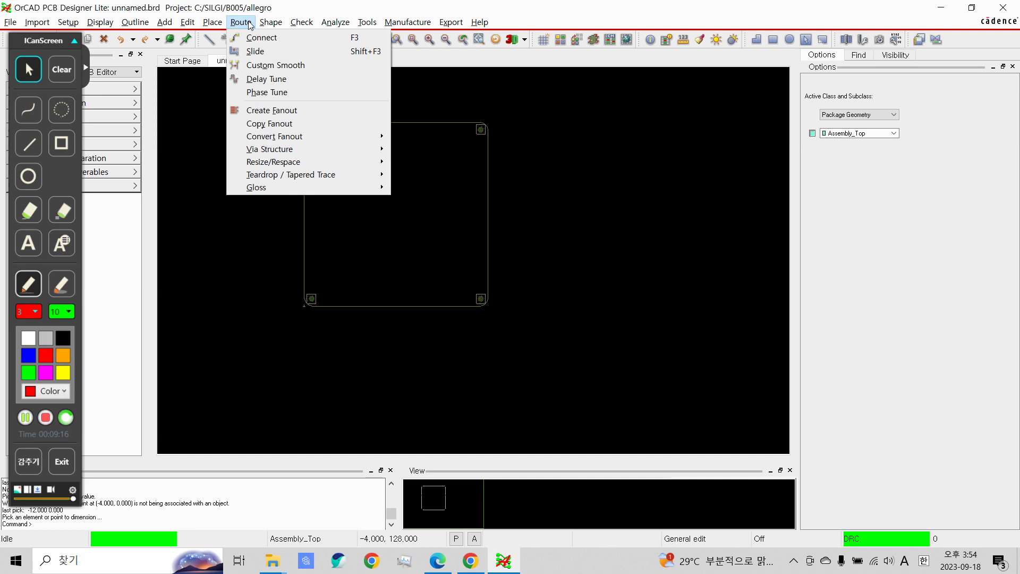
pyautogui.click(228, 42)
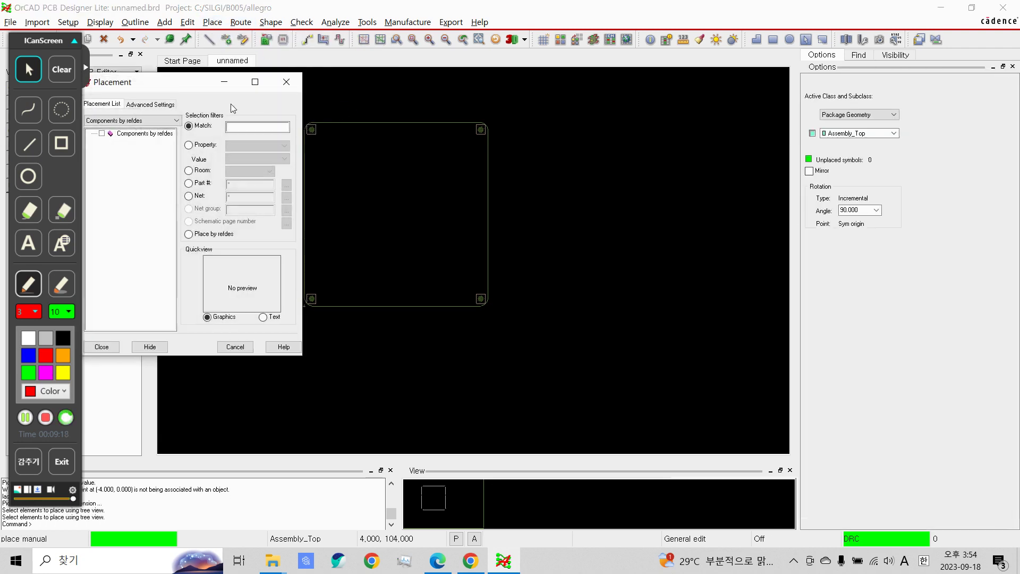
pyautogui.moveTo(175, 83); pyautogui.dragTo(252, 81)
pyautogui.click(207, 118)
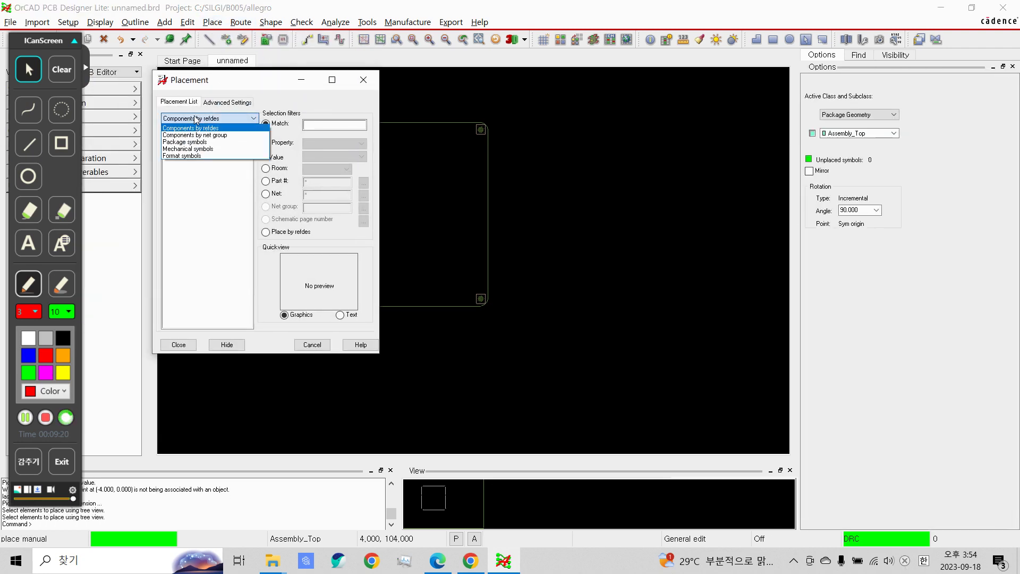
pyautogui.click(223, 127)
pyautogui.click(227, 102)
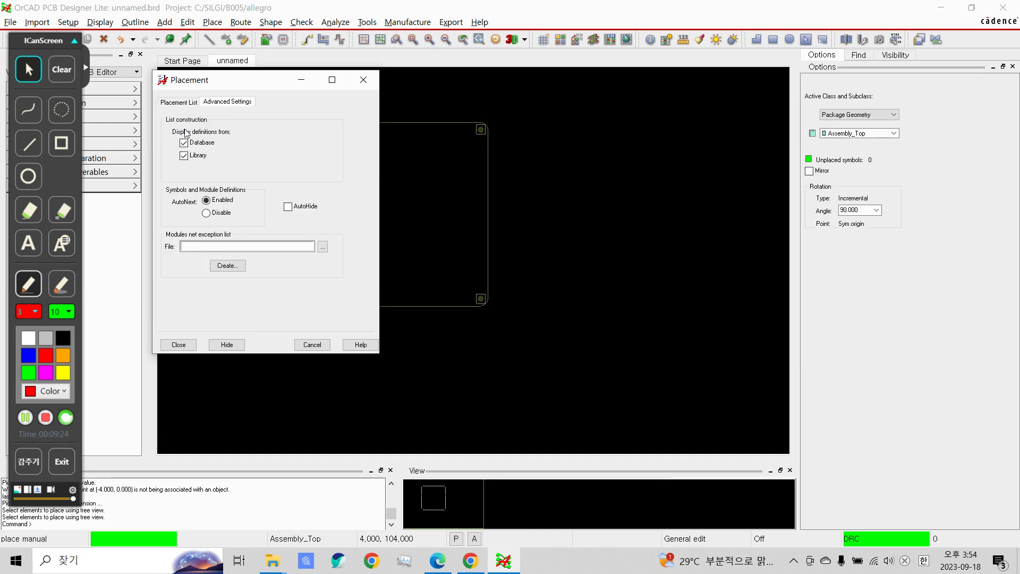
pyautogui.click(180, 102)
# Step: Browse the placement list by refdes and by net group for components to place
pyautogui.click(213, 118)
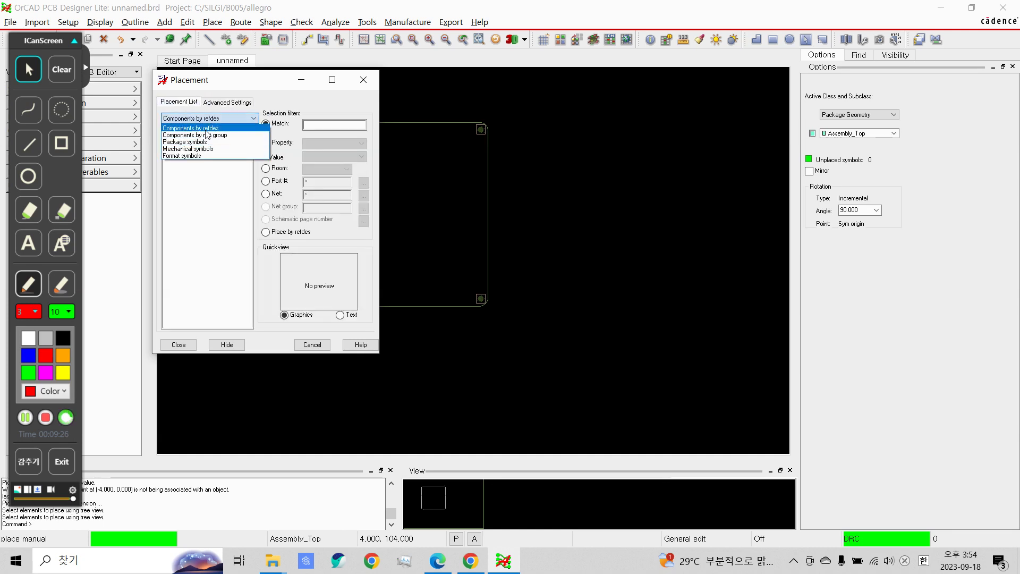
pyautogui.click(207, 130)
pyautogui.click(207, 120)
pyautogui.click(205, 135)
pyautogui.click(213, 118)
pyautogui.click(191, 128)
# Step: Exclude library definitions from the placement list and list the components by refdes
pyautogui.click(227, 101)
pyautogui.click(185, 155)
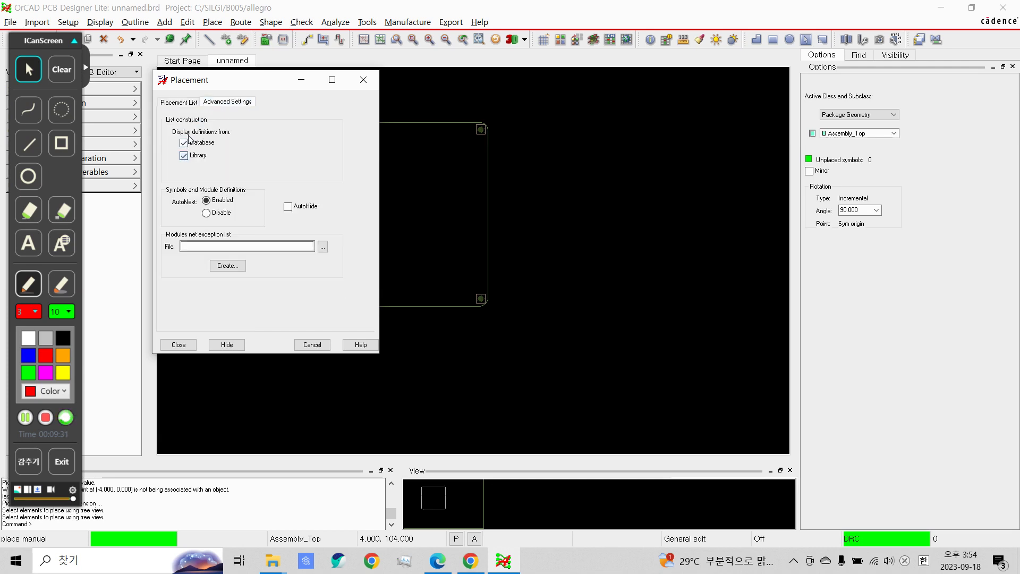
pyautogui.click(179, 102)
pyautogui.click(208, 118)
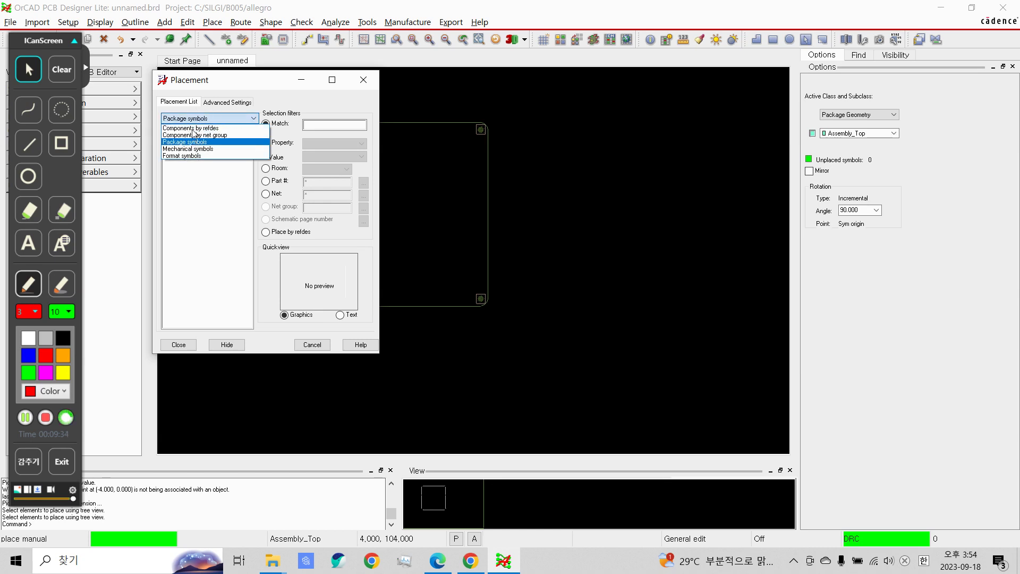
pyautogui.click(193, 142)
pyautogui.click(213, 118)
pyautogui.click(197, 128)
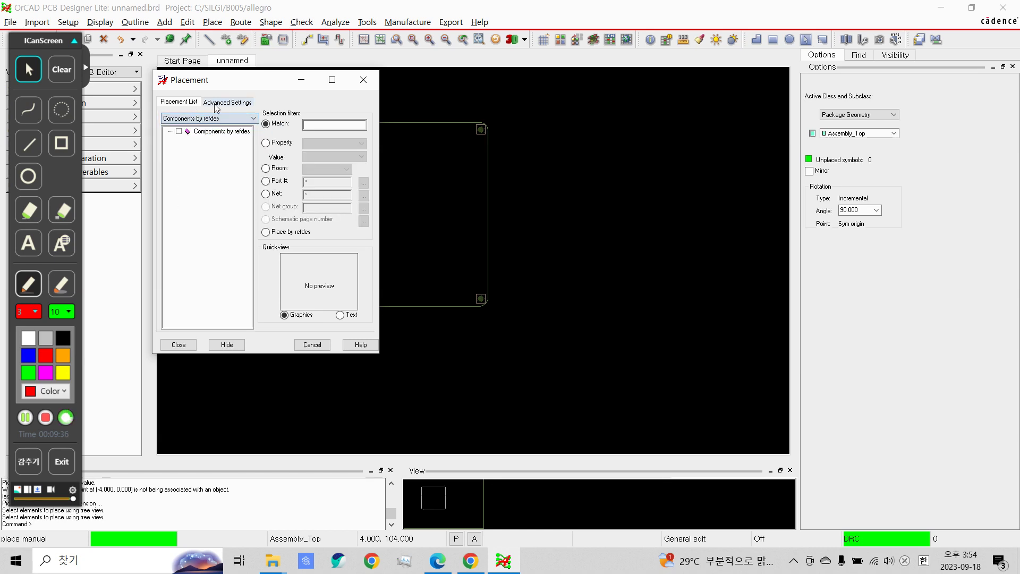
# Step: Check the placement definition sources and look through the format symbols and components by refdes
pyautogui.click(218, 102)
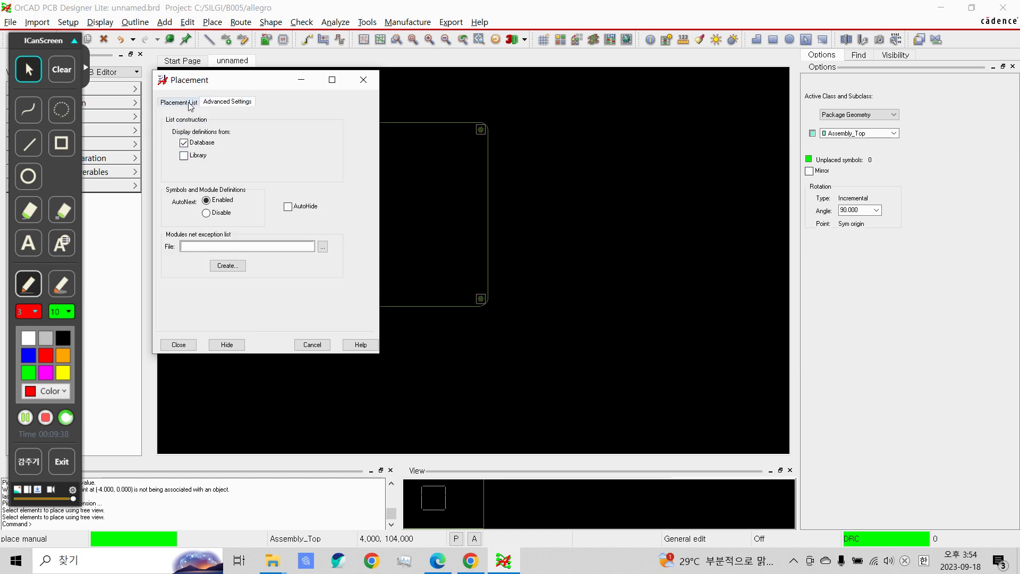
pyautogui.click(190, 102)
pyautogui.click(210, 118)
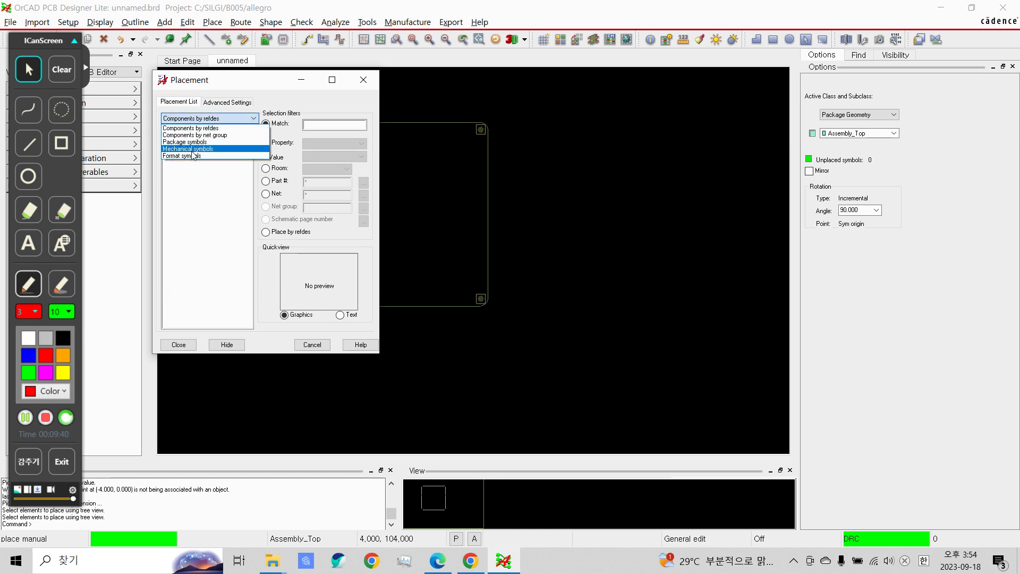
pyautogui.click(193, 156)
pyautogui.click(203, 119)
pyautogui.click(194, 127)
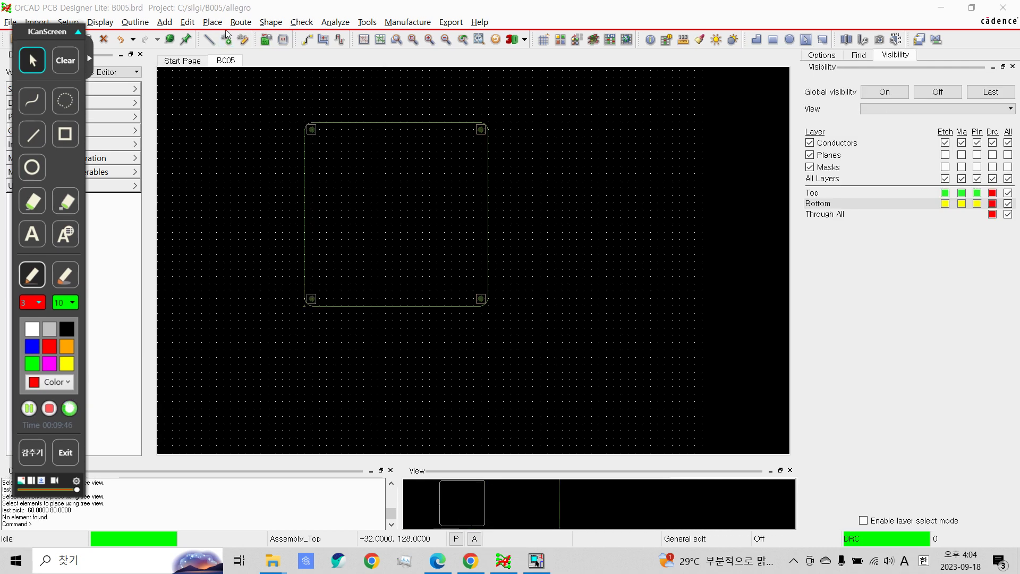
# Step: Try to place connector J1 on the B005 board from the components by refdes in manual placement
pyautogui.click(225, 24)
pyautogui.click(250, 34)
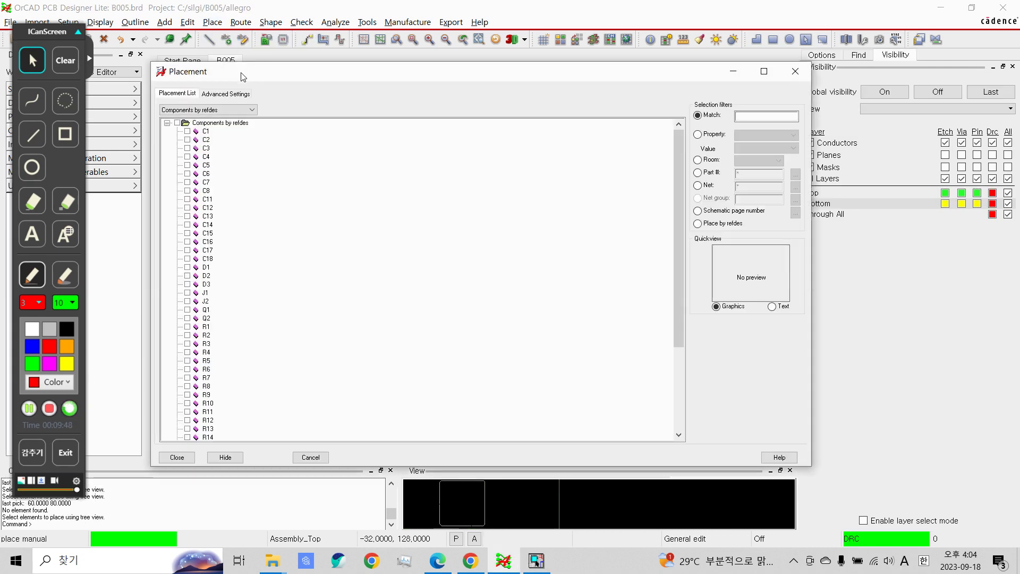
pyautogui.click(226, 94)
pyautogui.click(182, 132)
pyautogui.click(181, 95)
pyautogui.click(207, 110)
pyautogui.click(184, 116)
pyautogui.scroll(-5, 185, 165)
pyautogui.scroll(2, 192, 185)
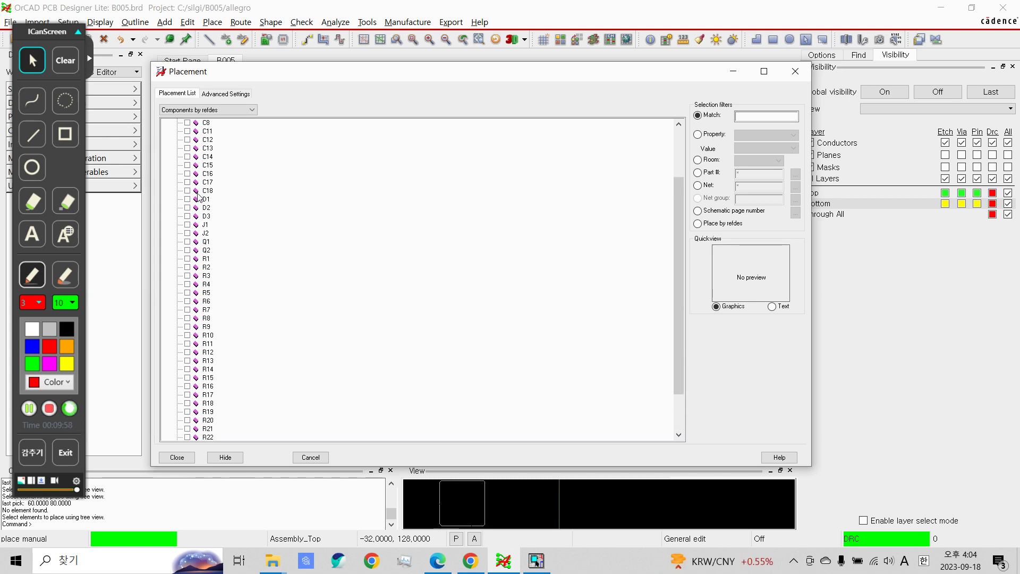
pyautogui.click(188, 225)
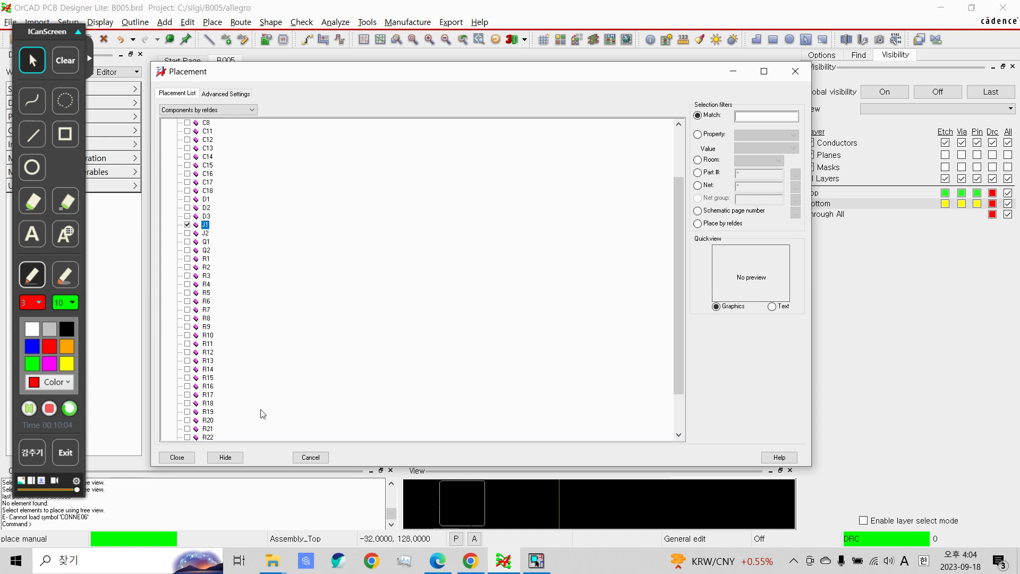
pyautogui.click(225, 458)
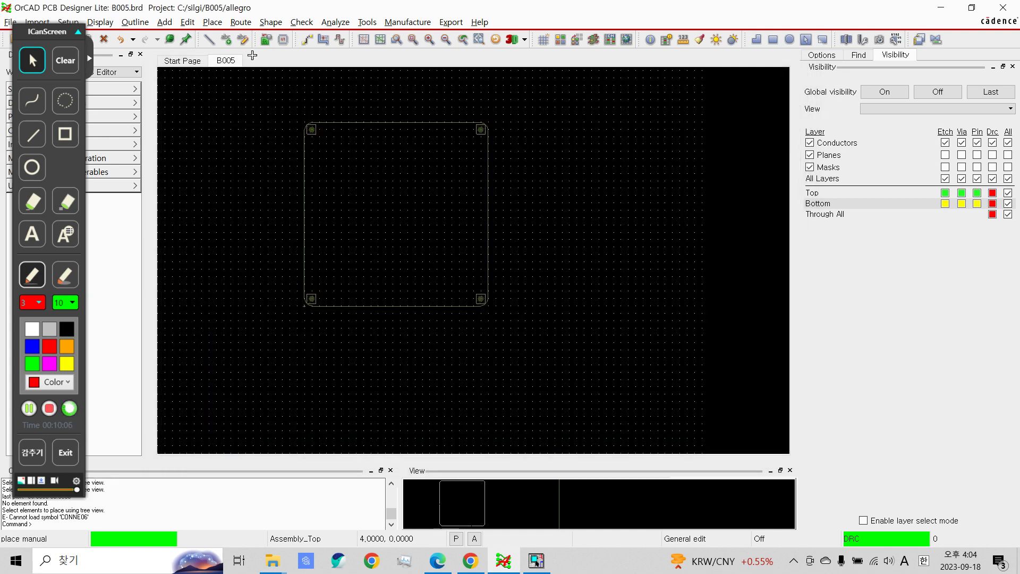
# Step: Reopen manual placement, deselect J1 and close the placement list
pyautogui.scroll(4, 314, 125)
pyautogui.click(212, 22)
pyautogui.click(225, 37)
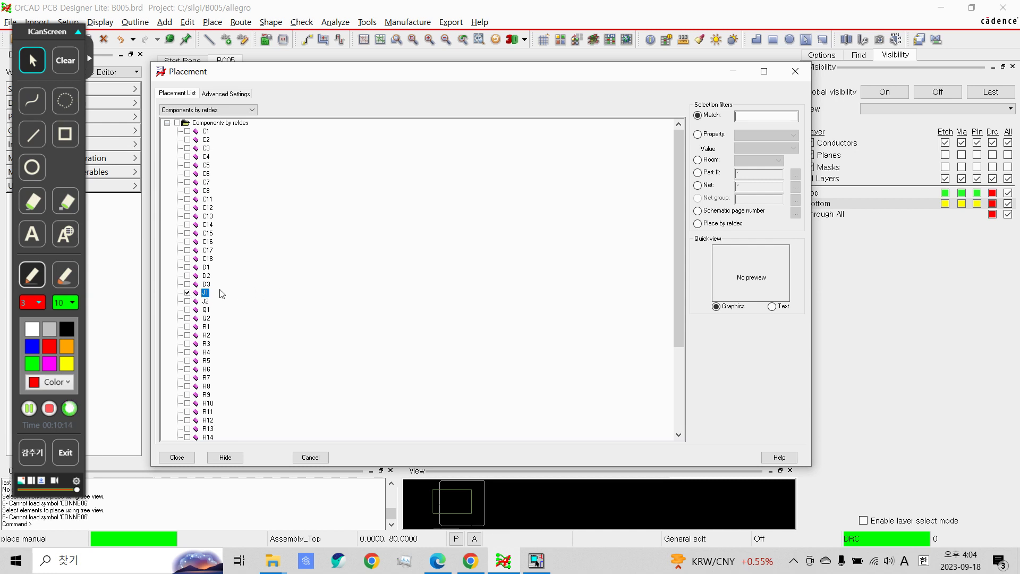
pyautogui.click(189, 292)
pyautogui.click(796, 71)
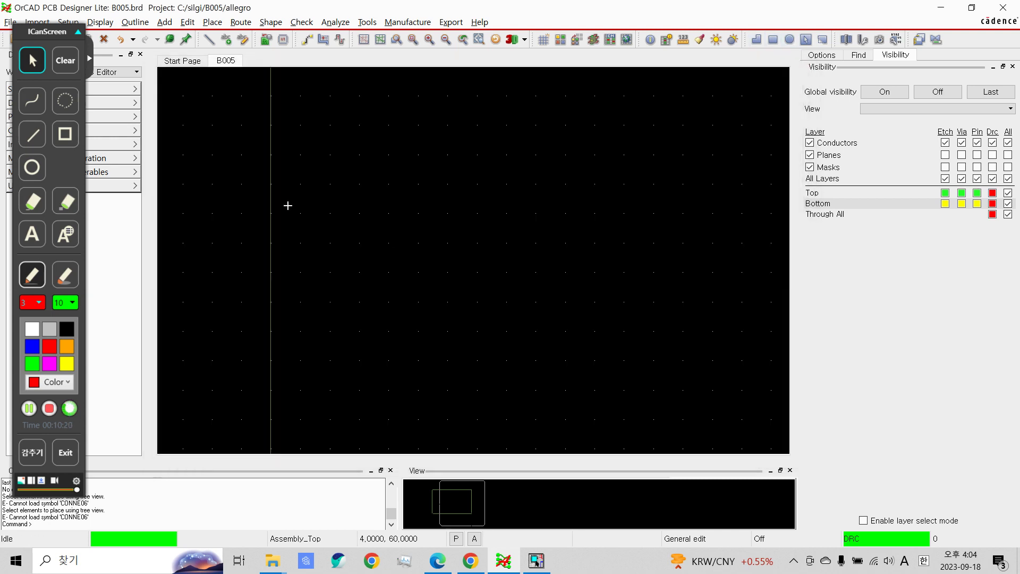
pyautogui.scroll(-2, 332, 192)
pyautogui.scroll(2, 328, 207)
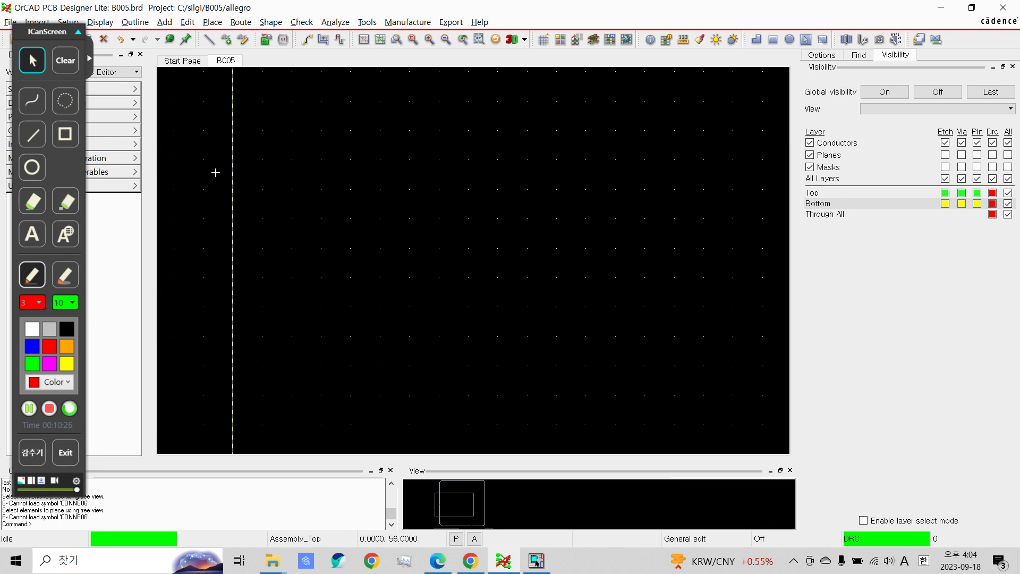
# Step: Save the B005.brd board, overwriting the existing file
pyautogui.moveTo(41, 32); pyautogui.dragTo(112, 47)
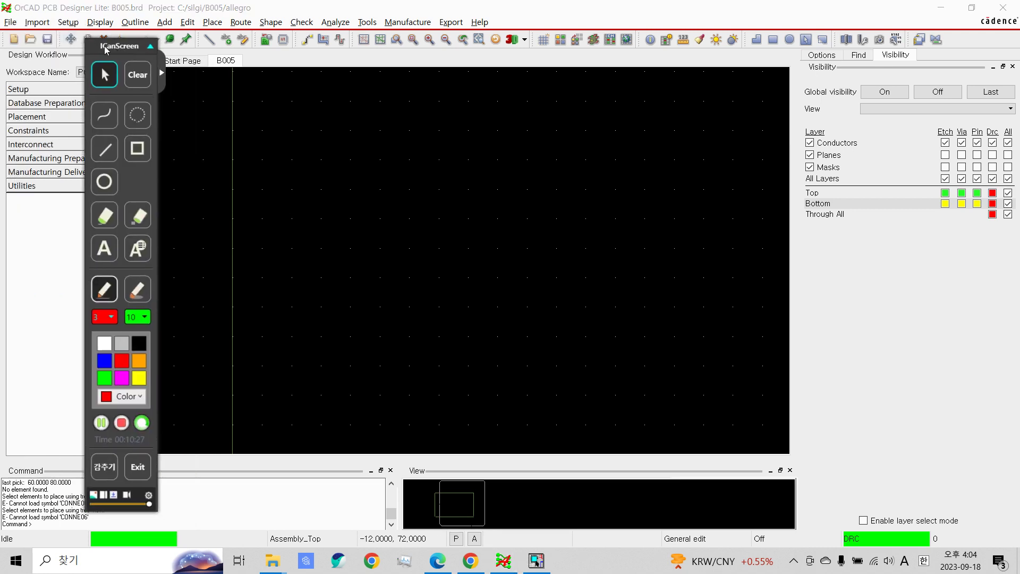
pyautogui.click(51, 42)
pyautogui.click(532, 308)
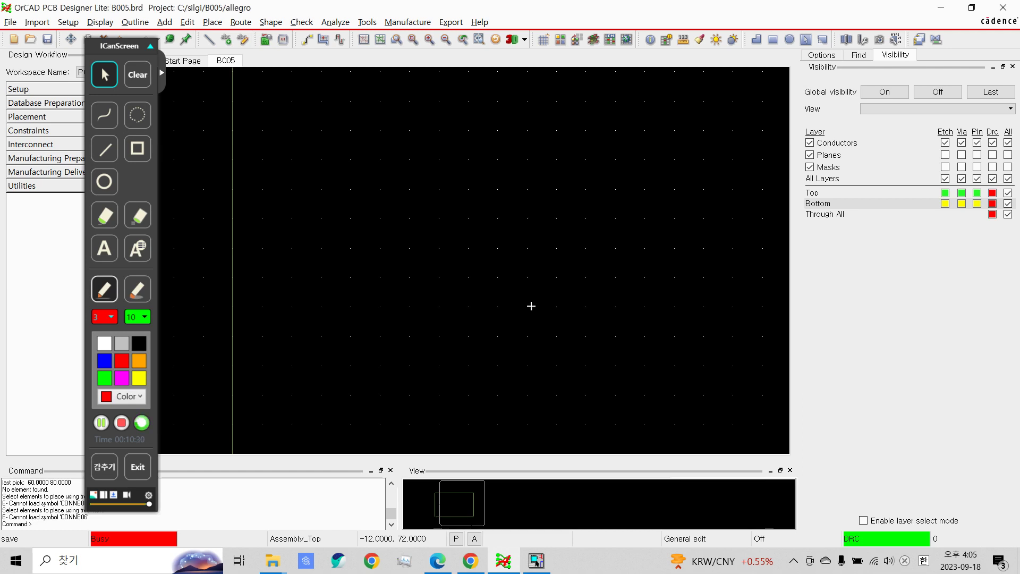
pyautogui.moveTo(129, 49); pyautogui.dragTo(76, 49)
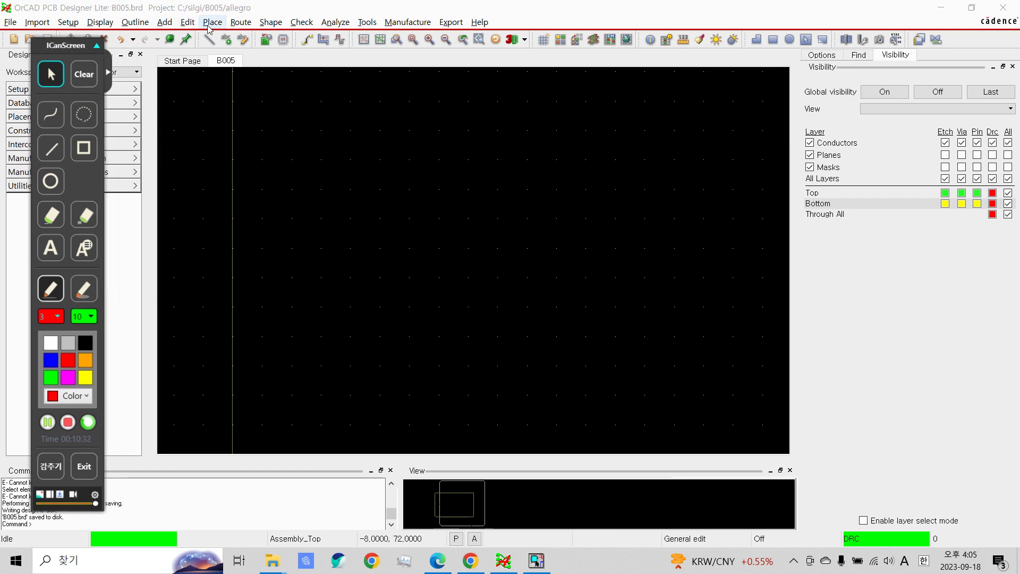
# Step: Check the start page in OrCAD Capture CIS and return to OrCAD PCB Designer
pyautogui.click(546, 564)
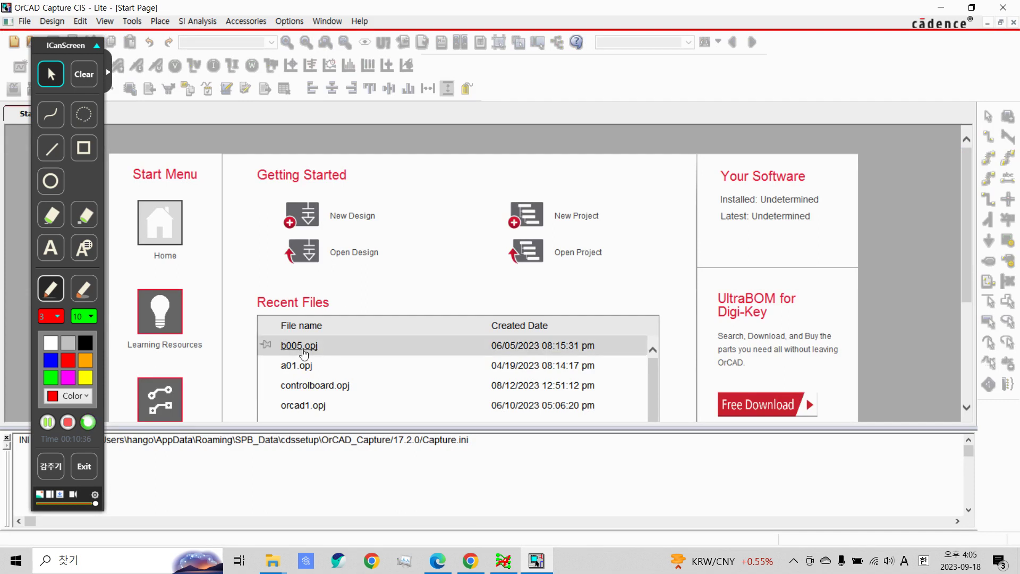
pyautogui.click(503, 561)
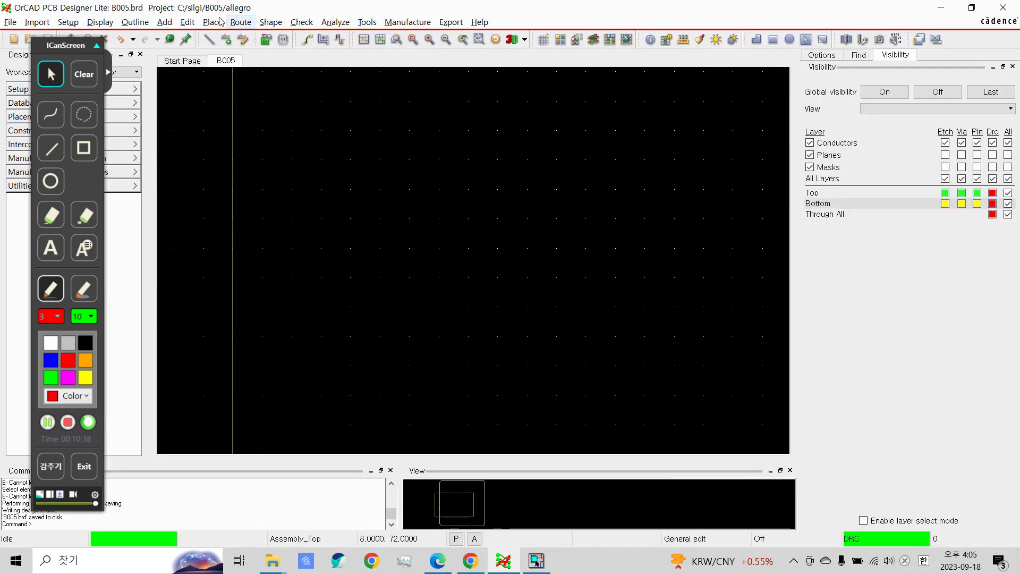
# Step: Place connector J1 manually from the components by refdes near the board's left edge at (4, 52)
pyautogui.click(135, 22)
pyautogui.moveTo(165, 223)
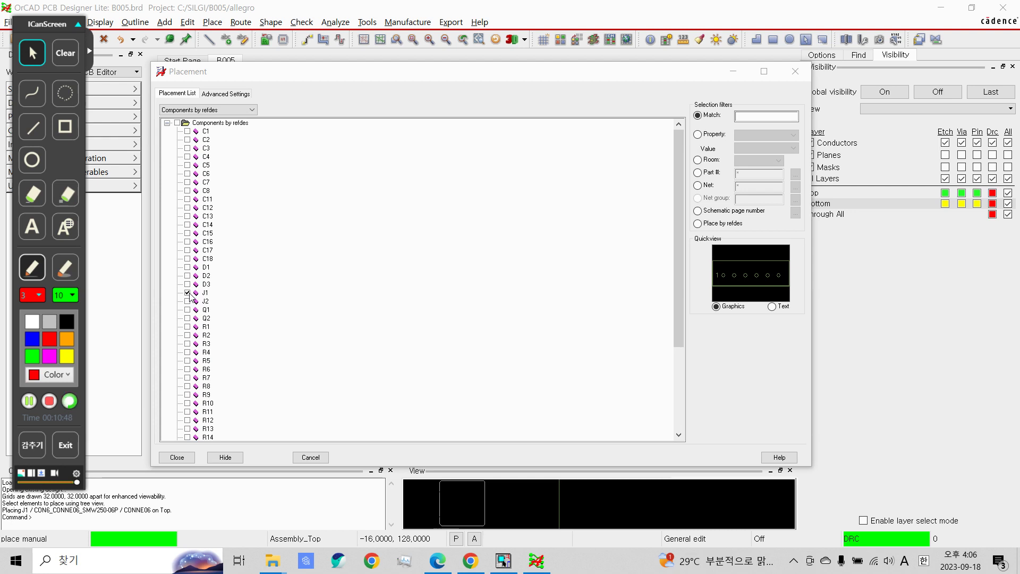
pyautogui.click(187, 458)
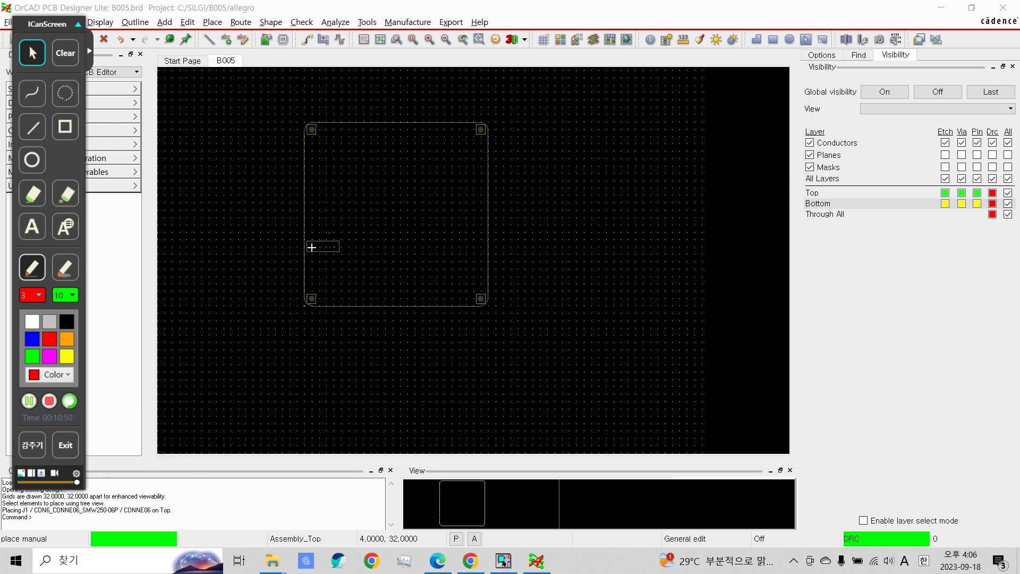
pyautogui.scroll(2, 313, 205)
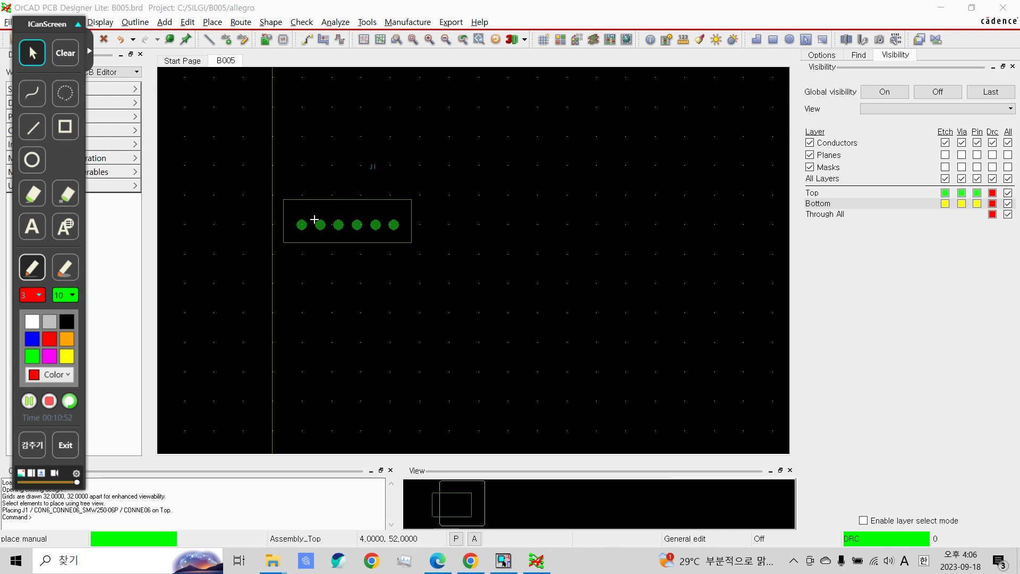
pyautogui.click(312, 218)
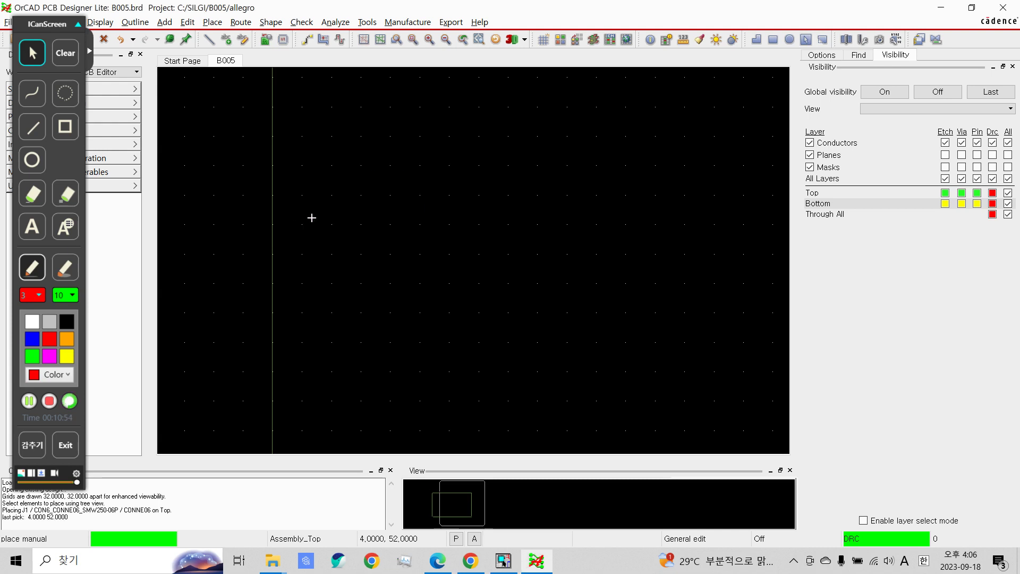
# Step: Check J1's orientation in the exam PDF, rotate the connector by 90 degrees and place it at (8, 44)
pyautogui.click(438, 560)
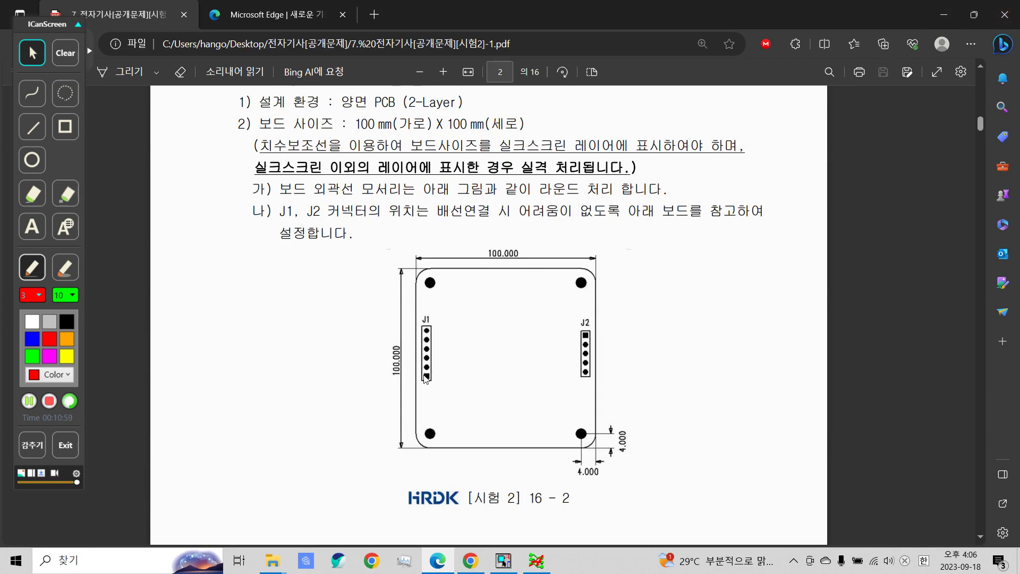
pyautogui.click(944, 14)
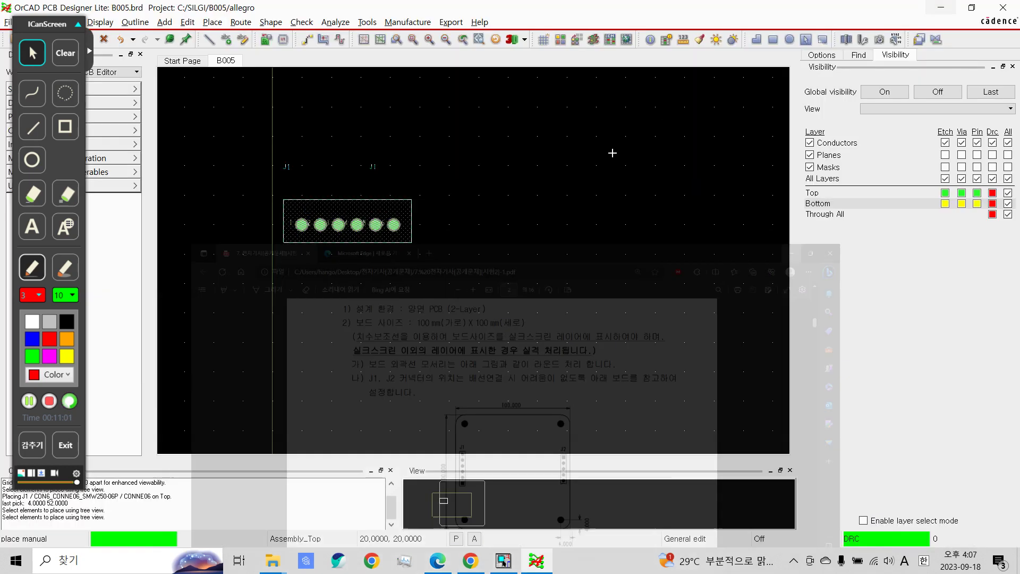
pyautogui.rightClick(301, 230)
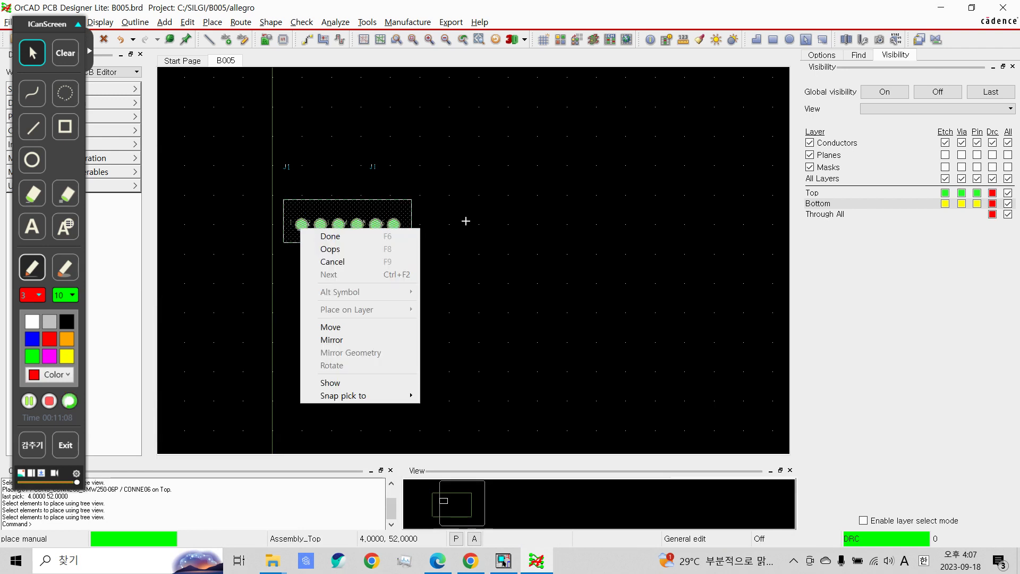
pyautogui.click(381, 328)
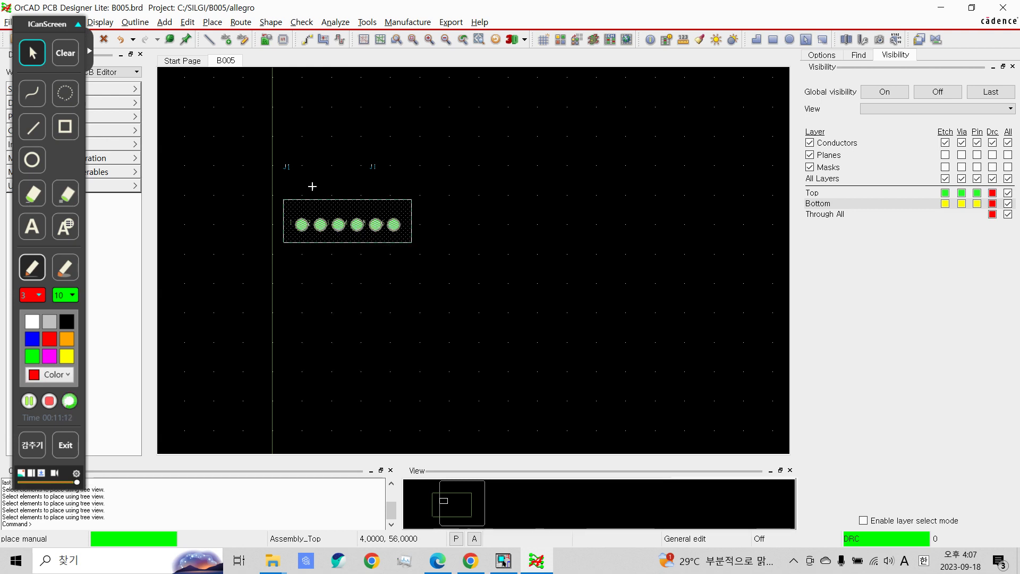
pyautogui.rightClick(302, 218)
pyautogui.click(302, 218)
pyautogui.click(302, 219)
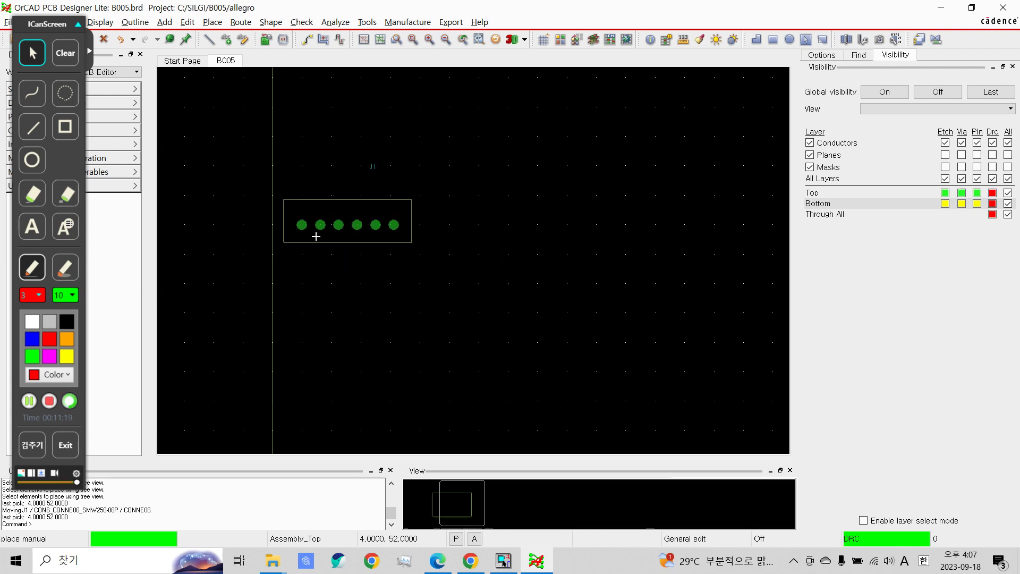
pyautogui.rightClick(302, 254)
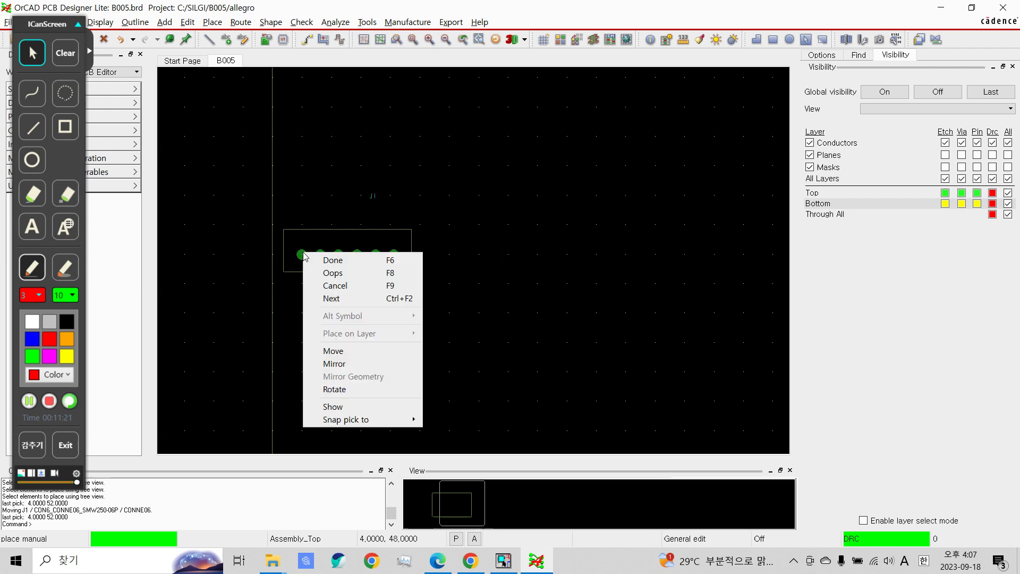
pyautogui.click(340, 389)
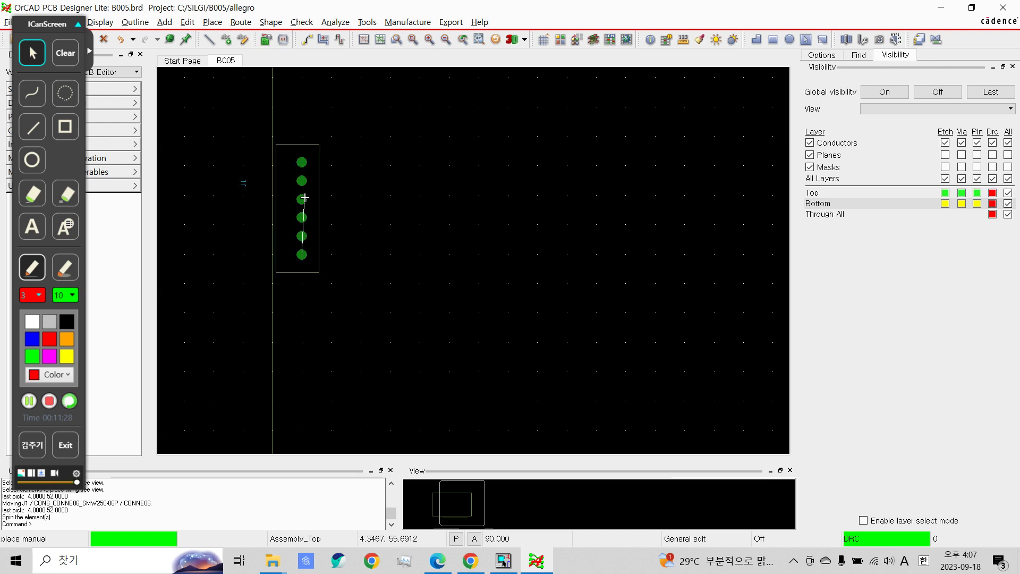
pyautogui.click(301, 253)
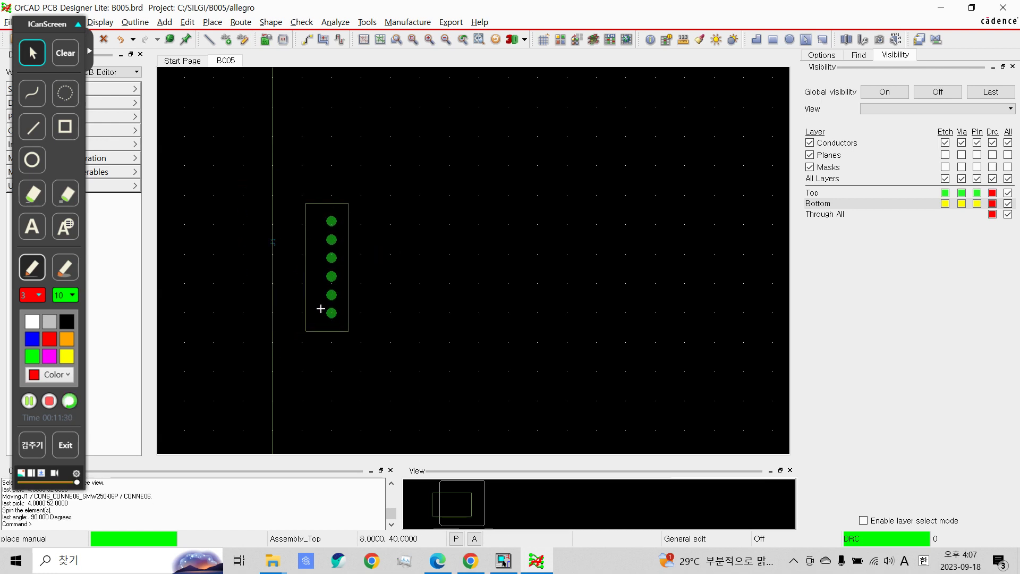
pyautogui.click(326, 287)
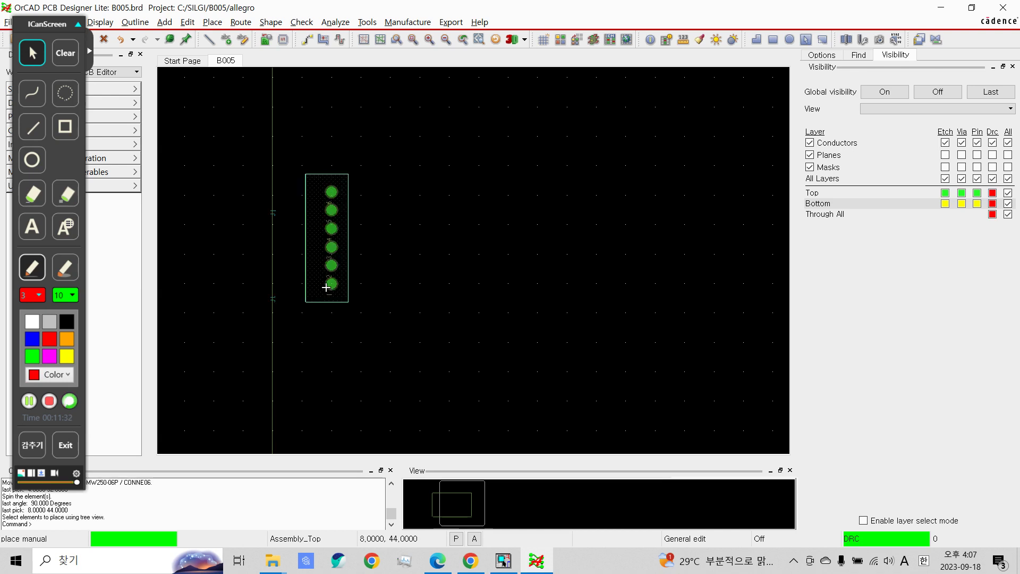
# Step: End manual placement and compare J1's position and pin 1 with the board drawing in the exam PDF
pyautogui.scroll(-2, 401, 282)
pyautogui.scroll(1, 340, 280)
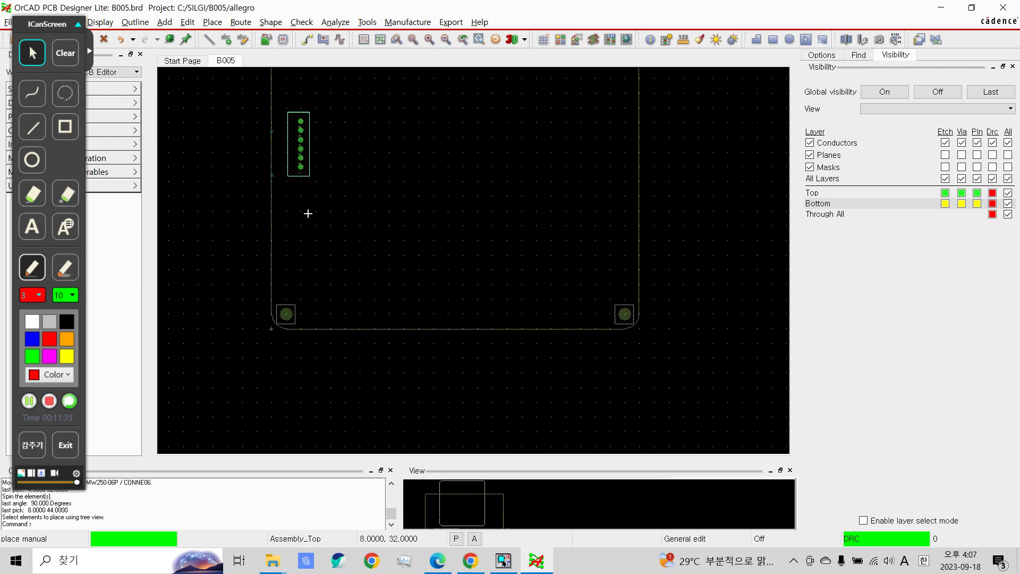
pyautogui.click(438, 560)
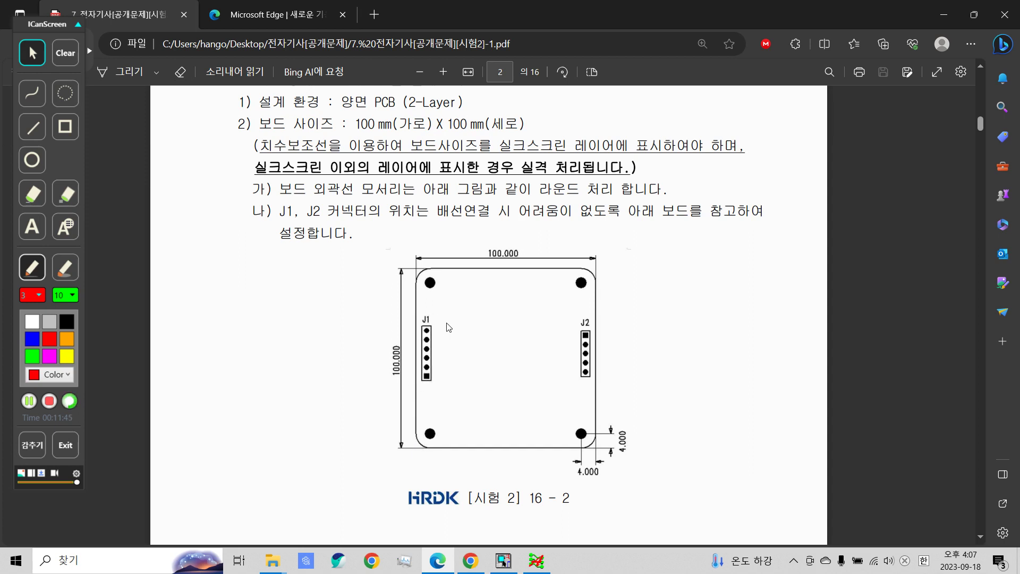
pyautogui.click(944, 14)
pyautogui.scroll(4, 292, 155)
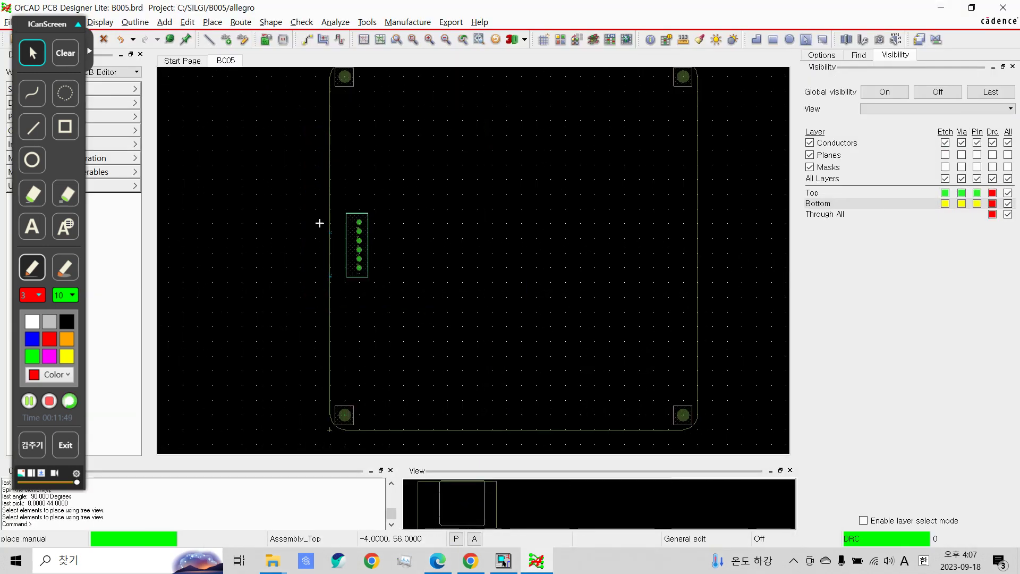
pyautogui.rightClick(357, 253)
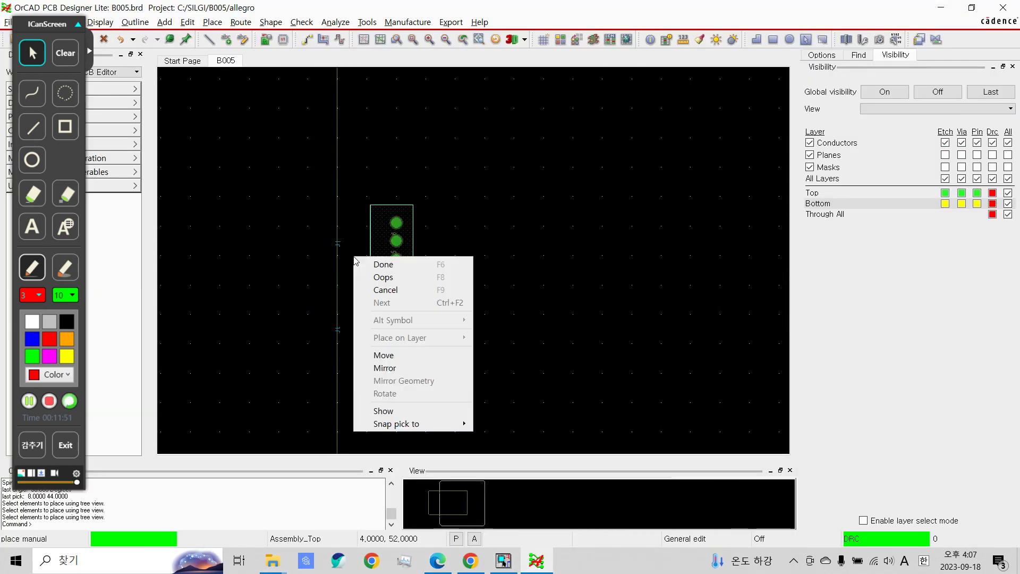
pyautogui.click(350, 260)
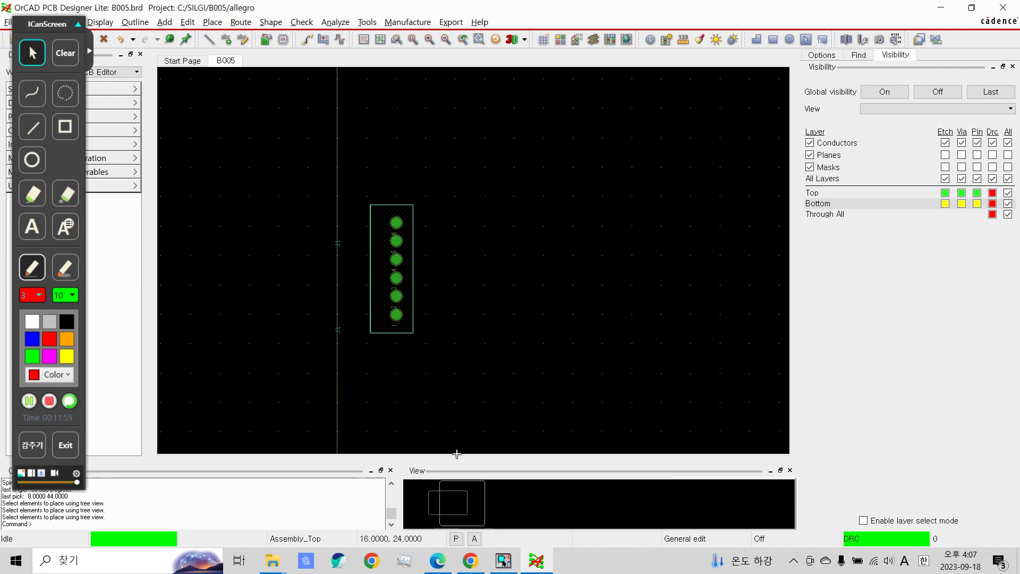
pyautogui.click(438, 561)
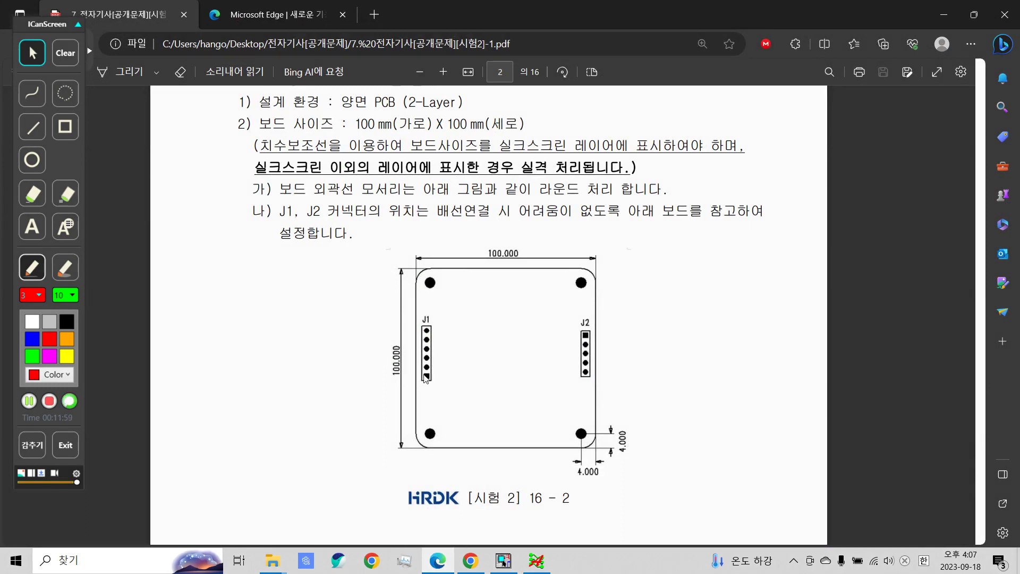
pyautogui.click(944, 15)
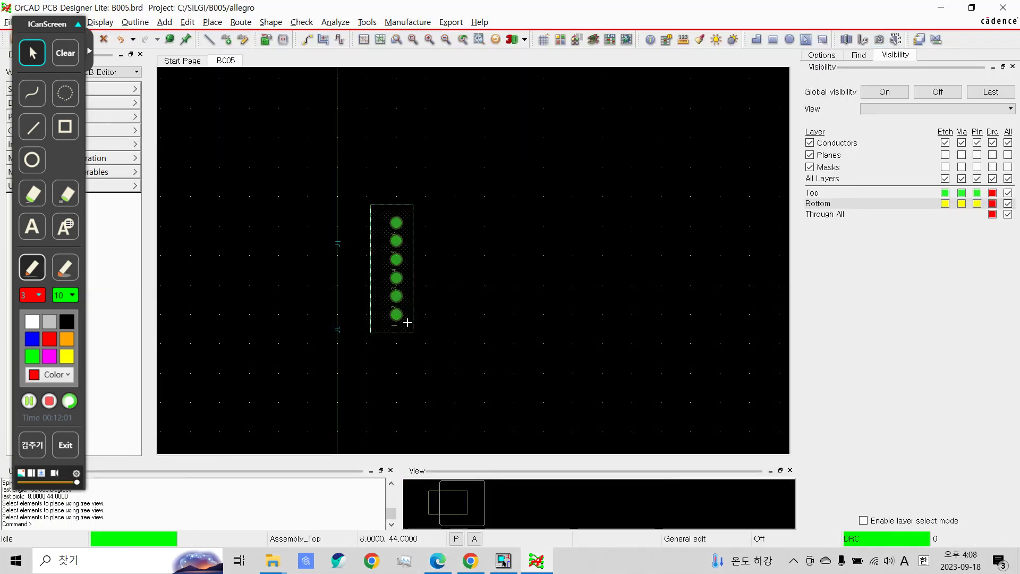
pyautogui.click(398, 316)
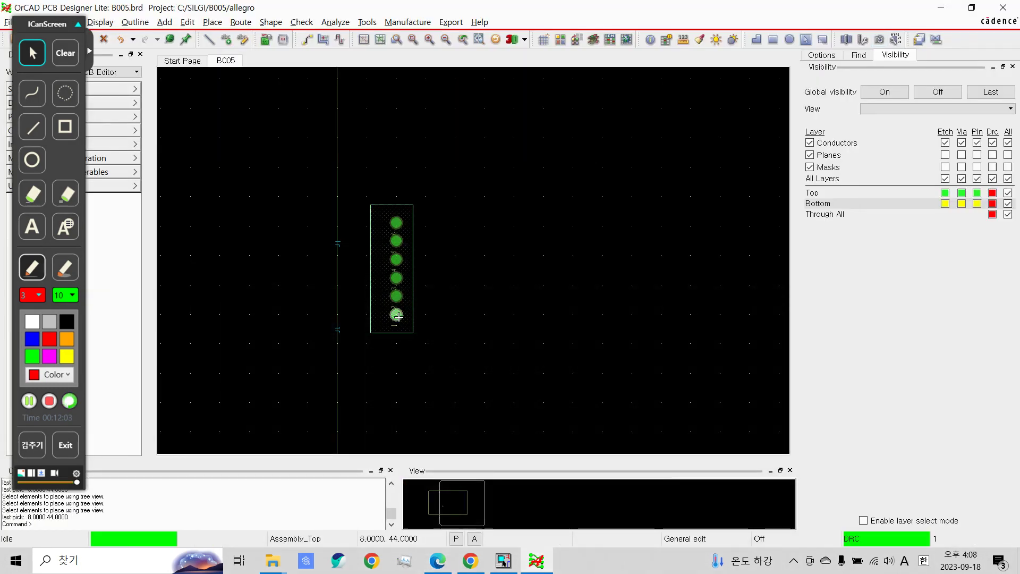
pyautogui.rightClick(398, 316)
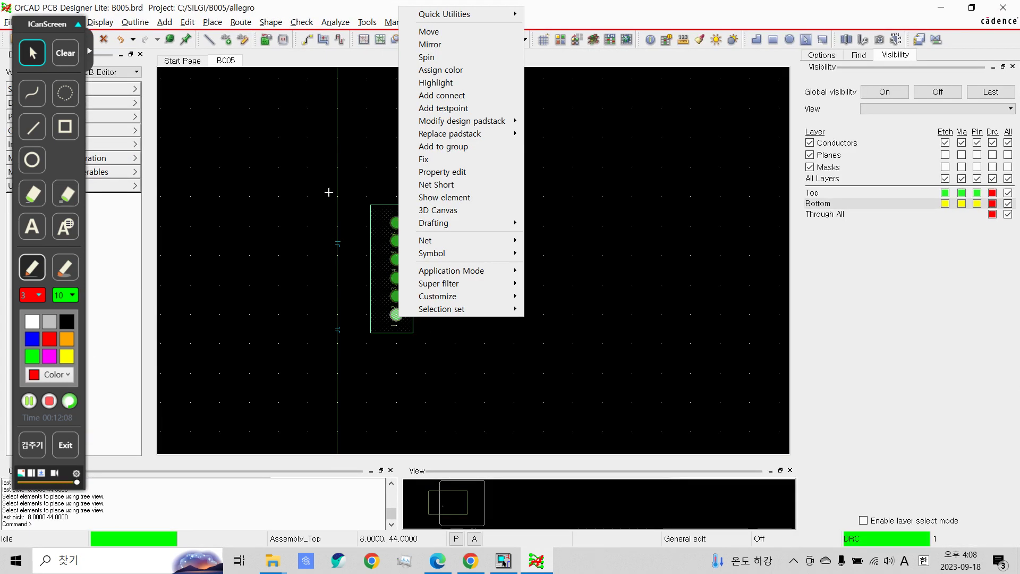
pyautogui.click(435, 358)
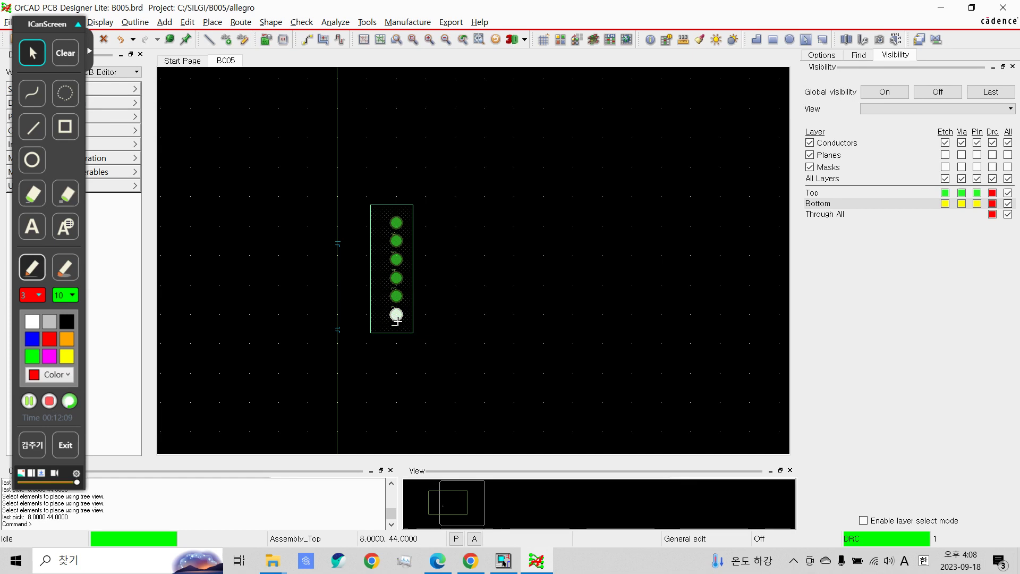
pyautogui.click(405, 305)
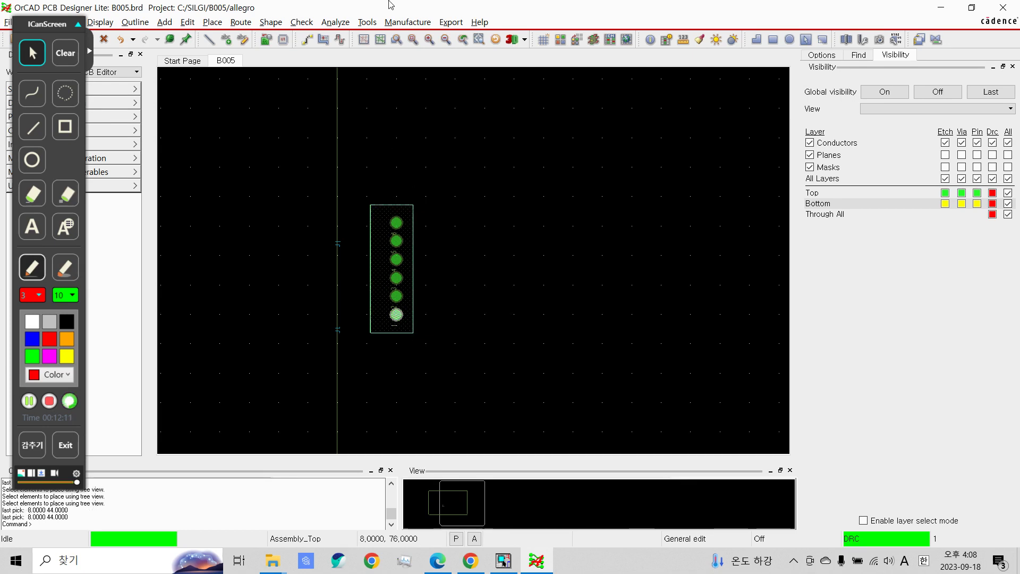
# Step: Start a padstack replacement and pick J1's pin 1 to set PAD60CIR36D as the old padstack
pyautogui.click(408, 23)
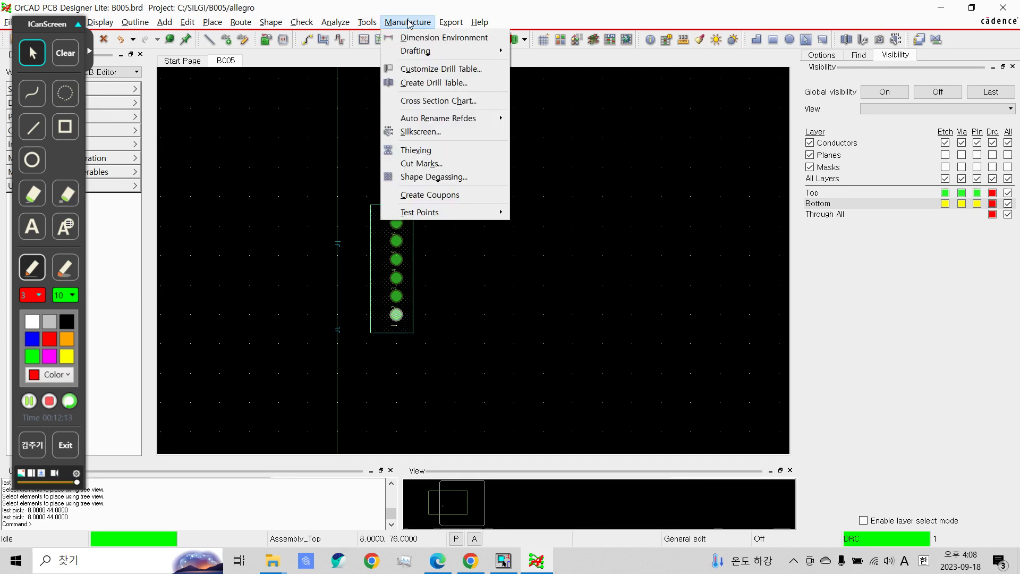
pyautogui.moveTo(371, 22)
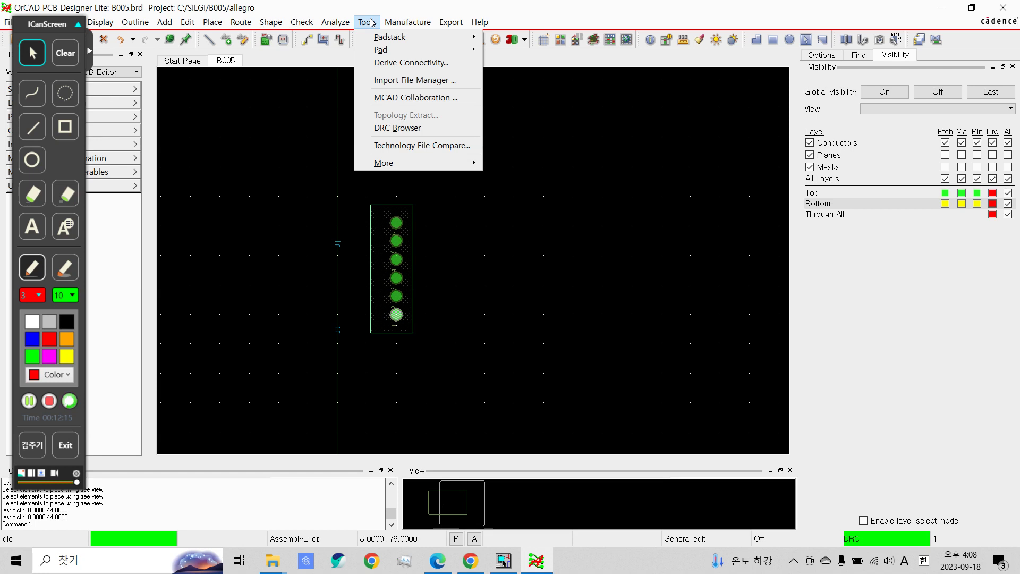
pyautogui.moveTo(391, 52)
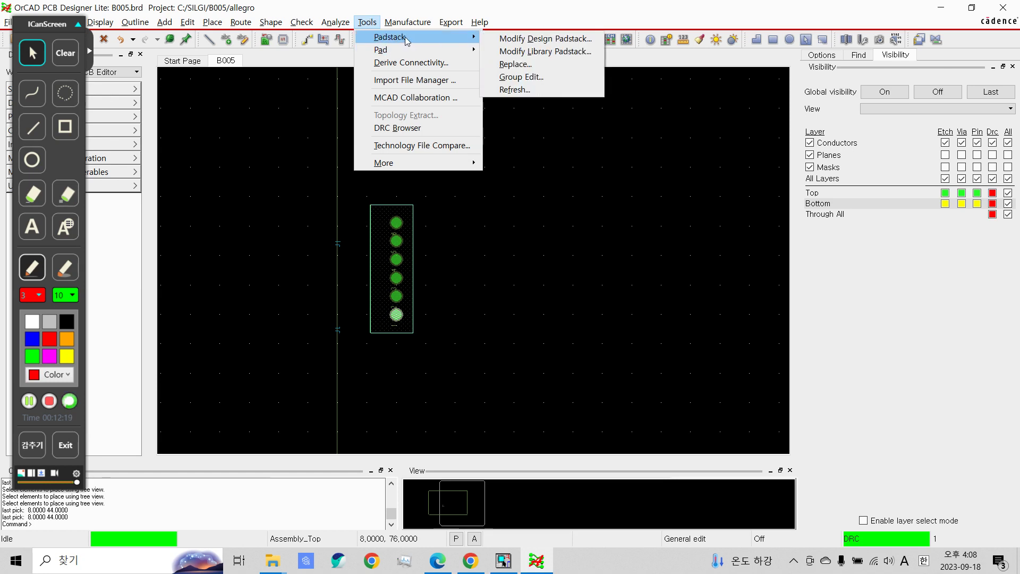
pyautogui.click(534, 64)
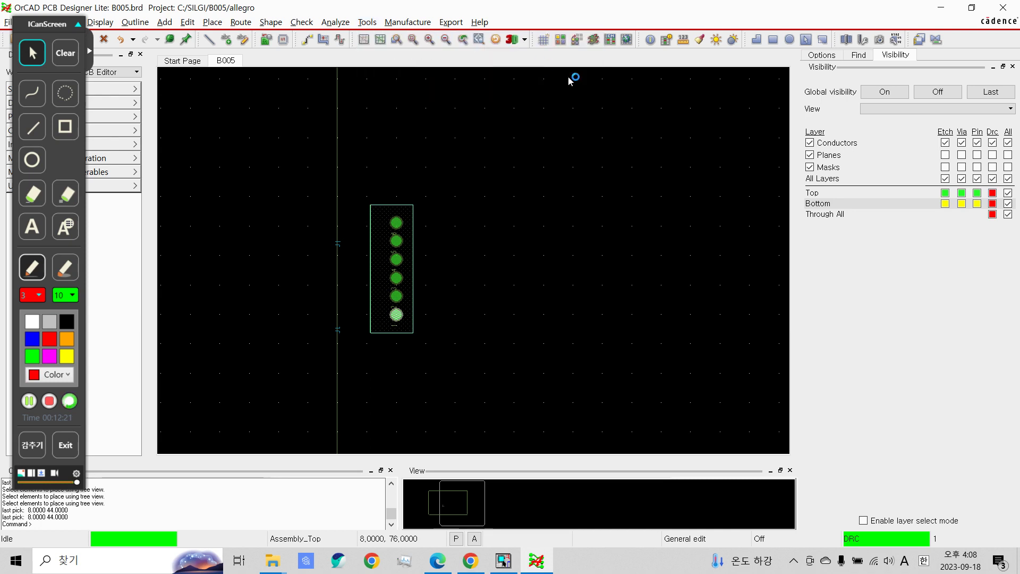
pyautogui.click(857, 56)
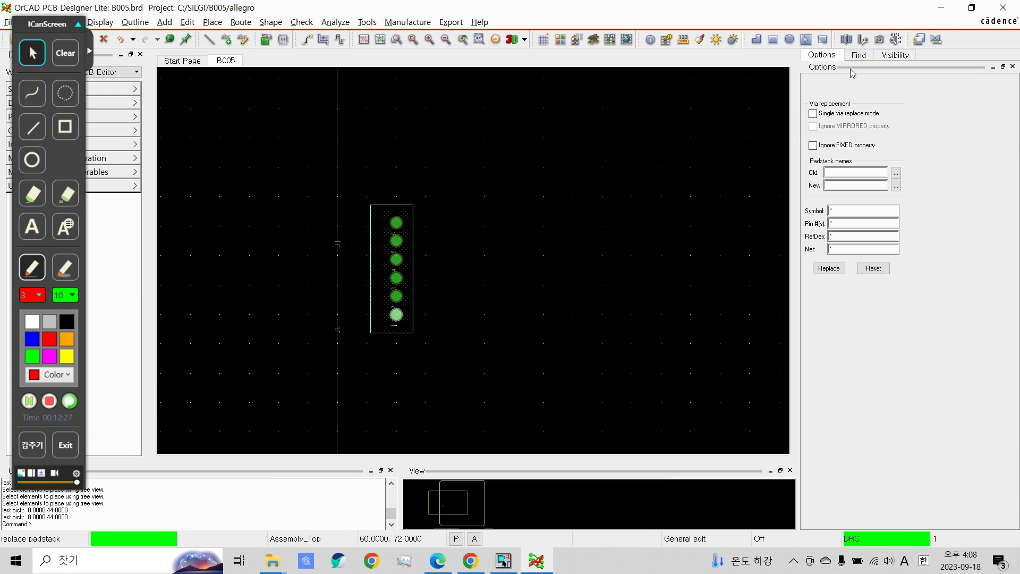
pyautogui.click(893, 56)
pyautogui.click(822, 56)
pyautogui.click(396, 315)
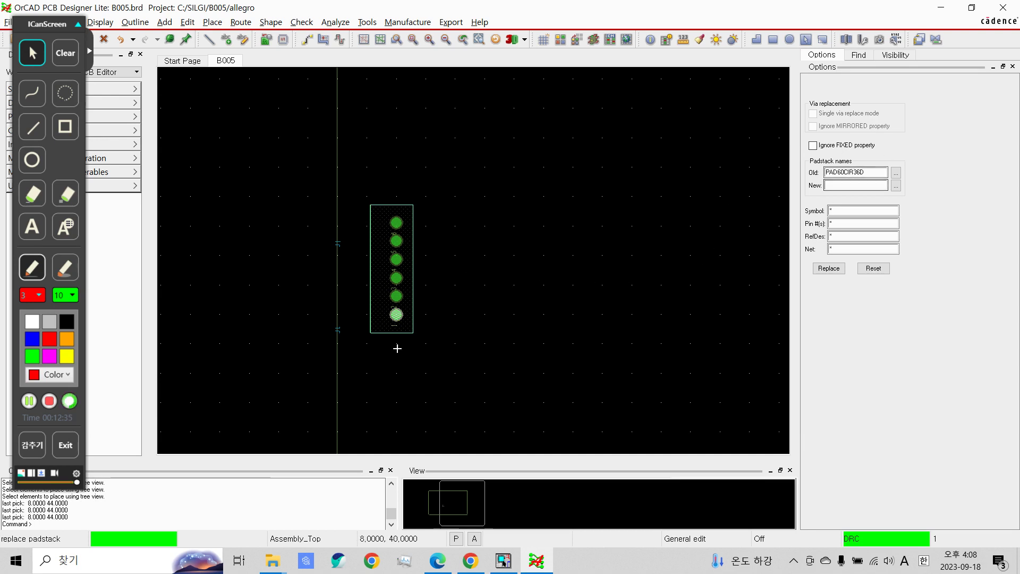
pyautogui.click(396, 319)
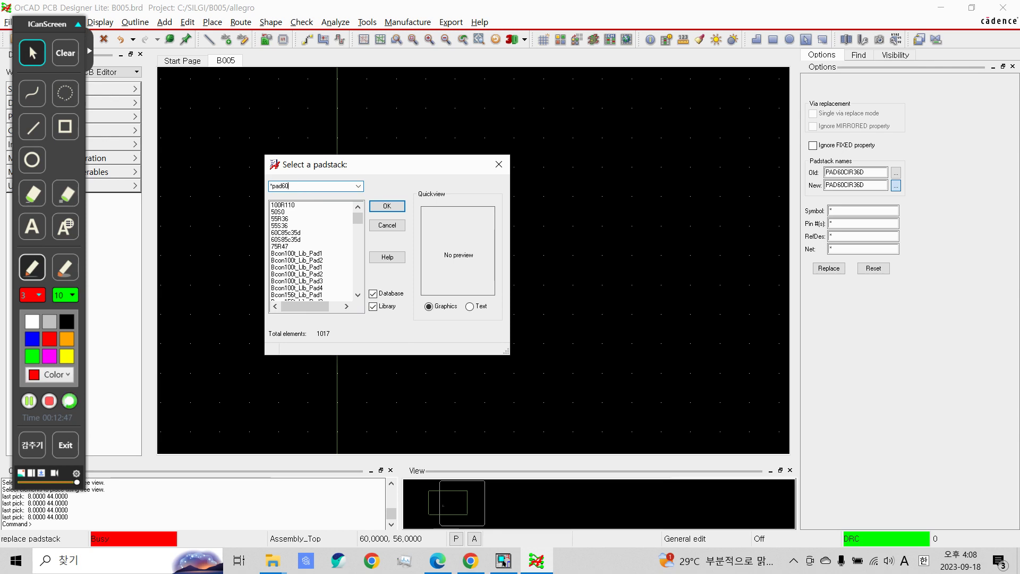
# Step: Filter the padstack library with pad60* and choose Pad60sq36d as the new padstack
pyautogui.press('Return')
pyautogui.doubleClick(301, 186)
pyautogui.click(301, 187)
pyautogui.press('Return')
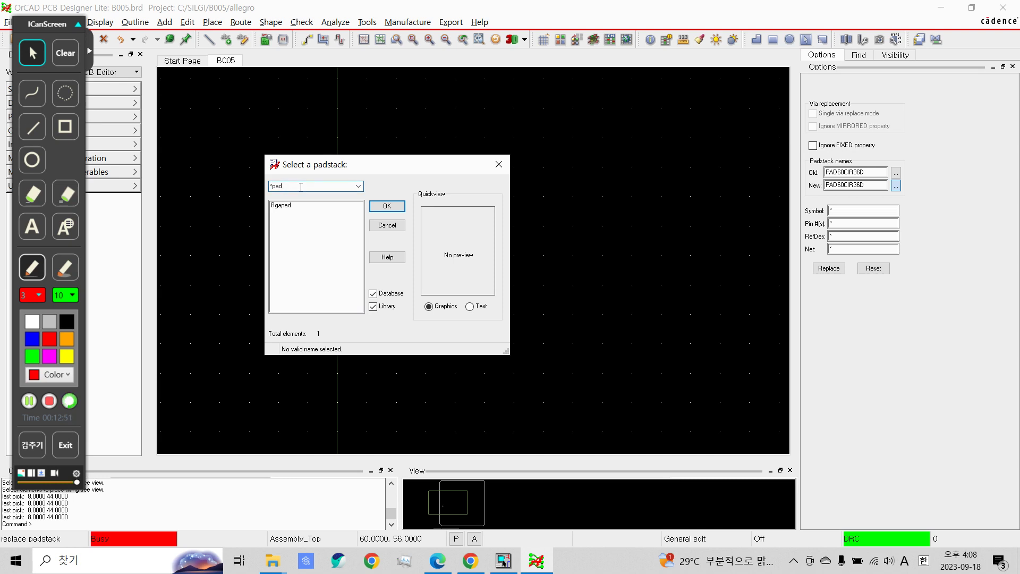
pyautogui.doubleClick(294, 186)
pyautogui.write('*p')
pyautogui.press('Return')
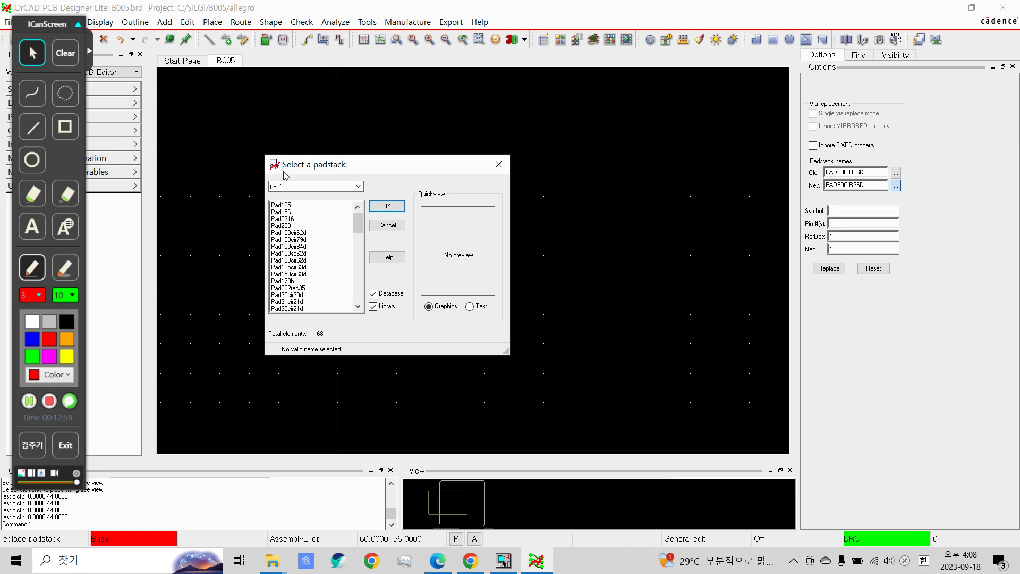
pyautogui.doubleClick(278, 186)
pyautogui.press('Return')
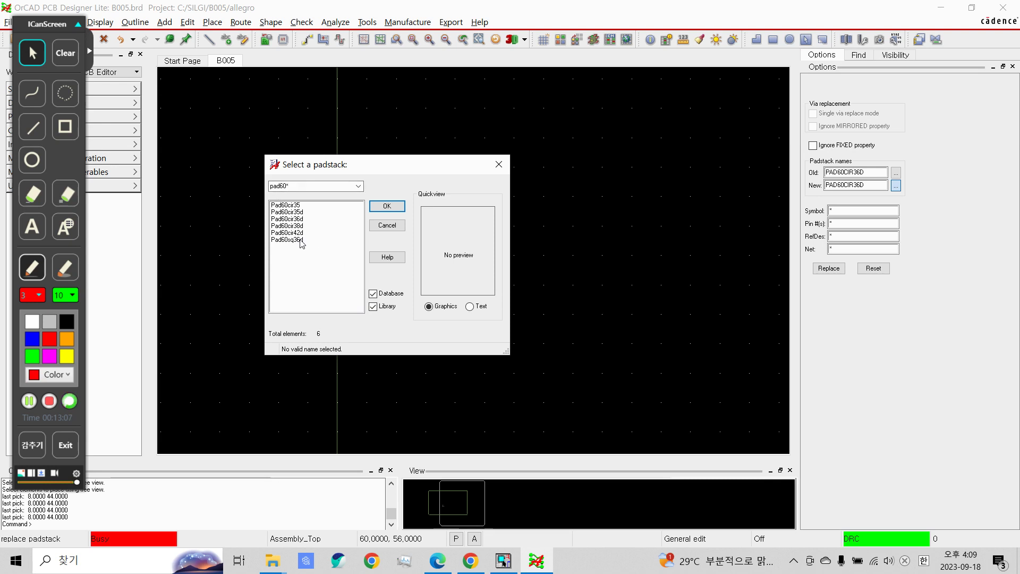
pyautogui.click(297, 240)
pyautogui.click(393, 207)
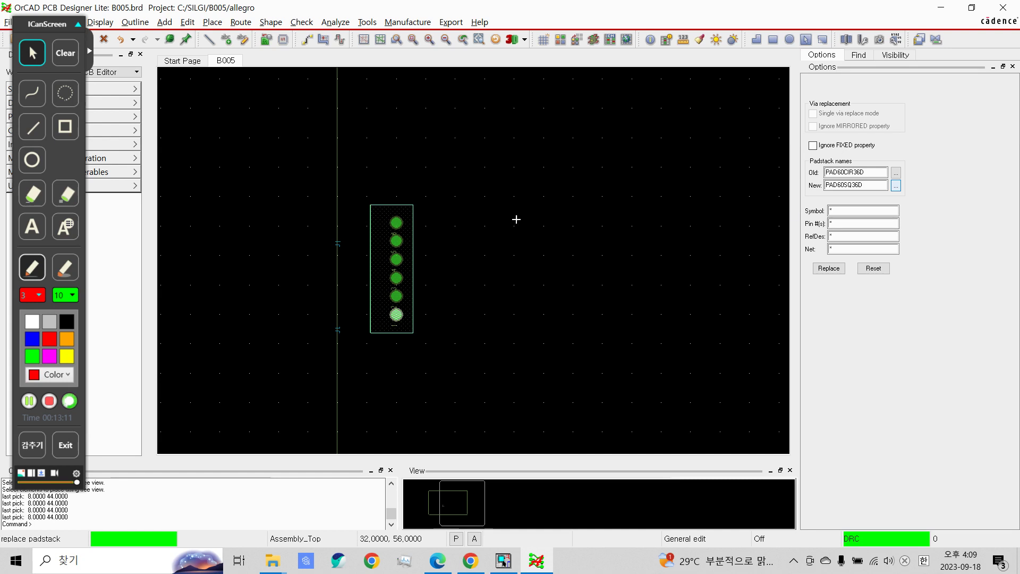
# Step: Limit the padstack replacement to pin 1 of symbol CONNE06, replace its pad with PAD60SQ36D and end the command
pyautogui.click(398, 314)
pyautogui.write('1')
pyautogui.press('Tab')
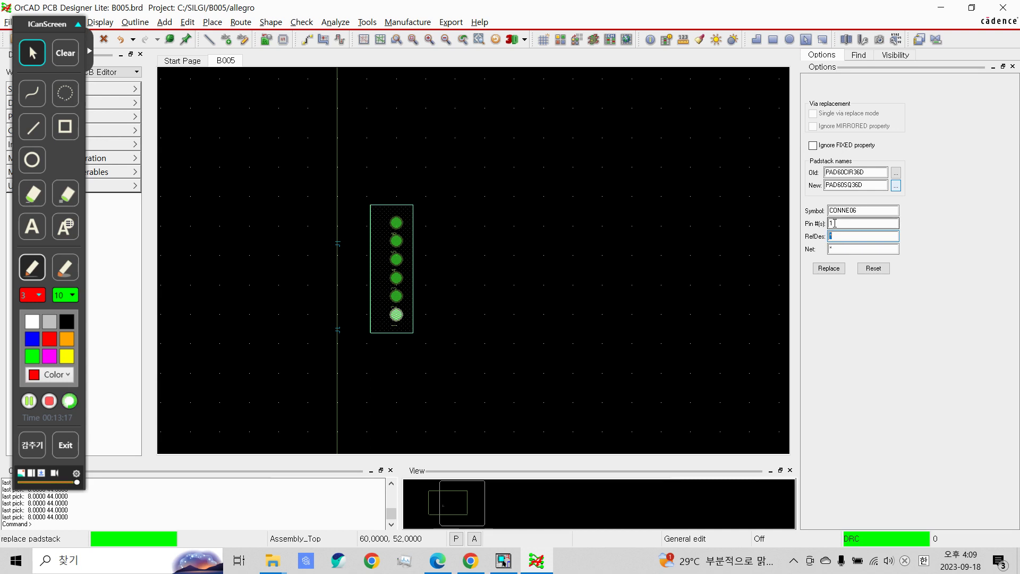
pyautogui.click(829, 268)
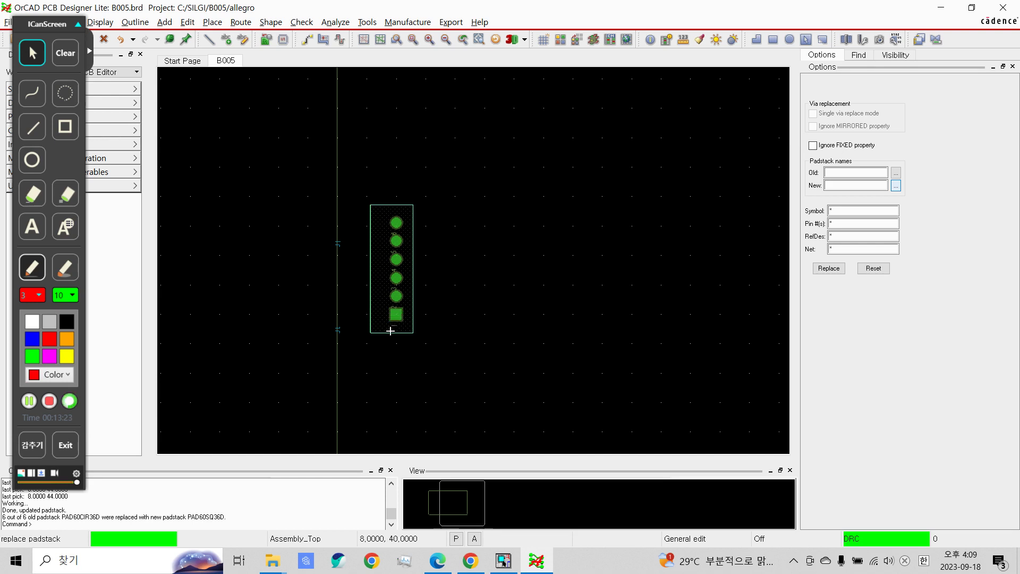
pyautogui.rightClick(485, 266)
pyautogui.click(490, 269)
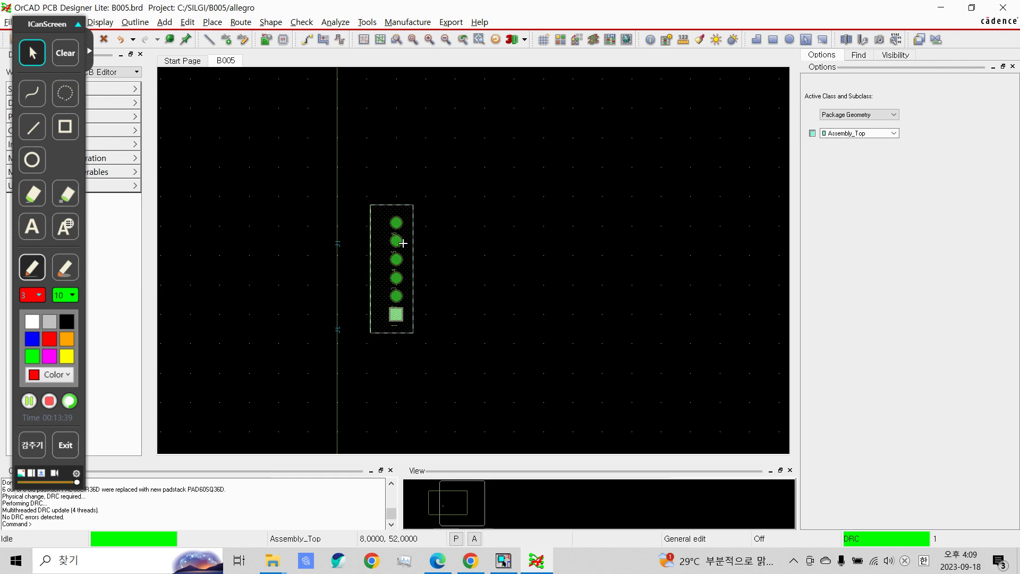
pyautogui.rightClick(476, 256)
pyautogui.click(496, 243)
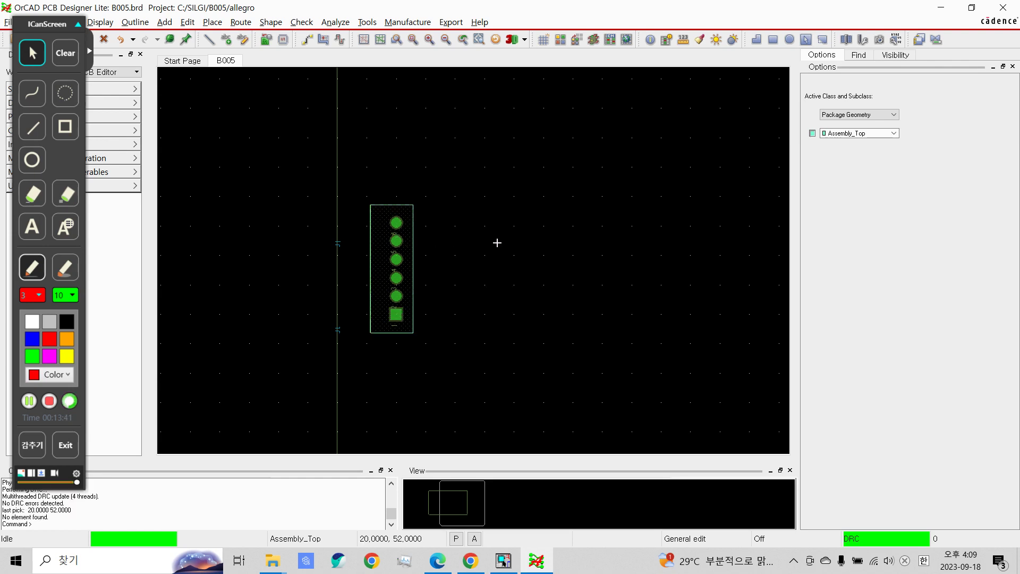
# Step: Check J2's position, orientation and pin 1 location on the board drawing in the exam PDF
pyautogui.scroll(-2, 496, 244)
pyautogui.scroll(2, 466, 208)
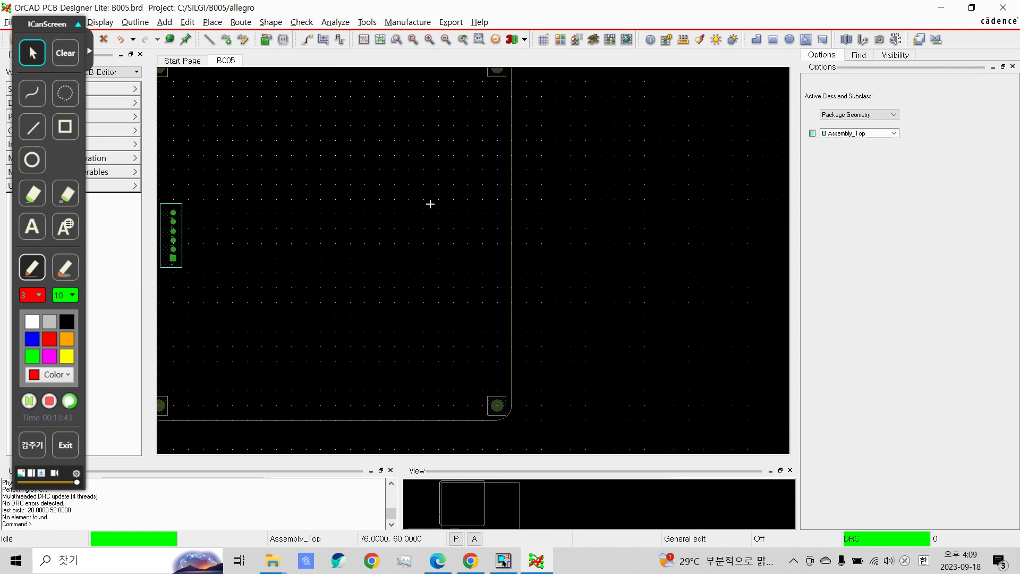
pyautogui.scroll(-2, 424, 200)
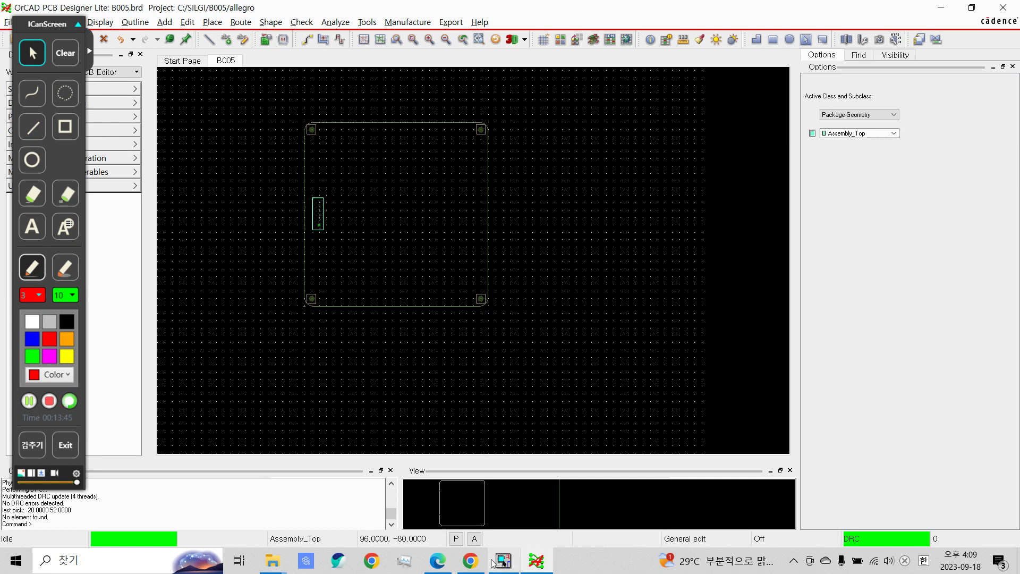
pyautogui.click(444, 568)
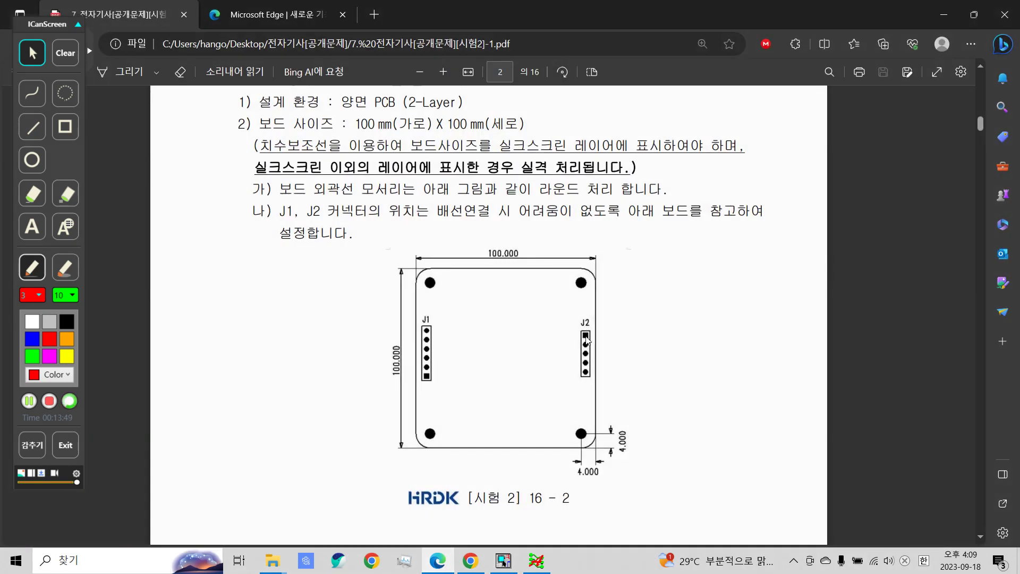
pyautogui.click(953, 4)
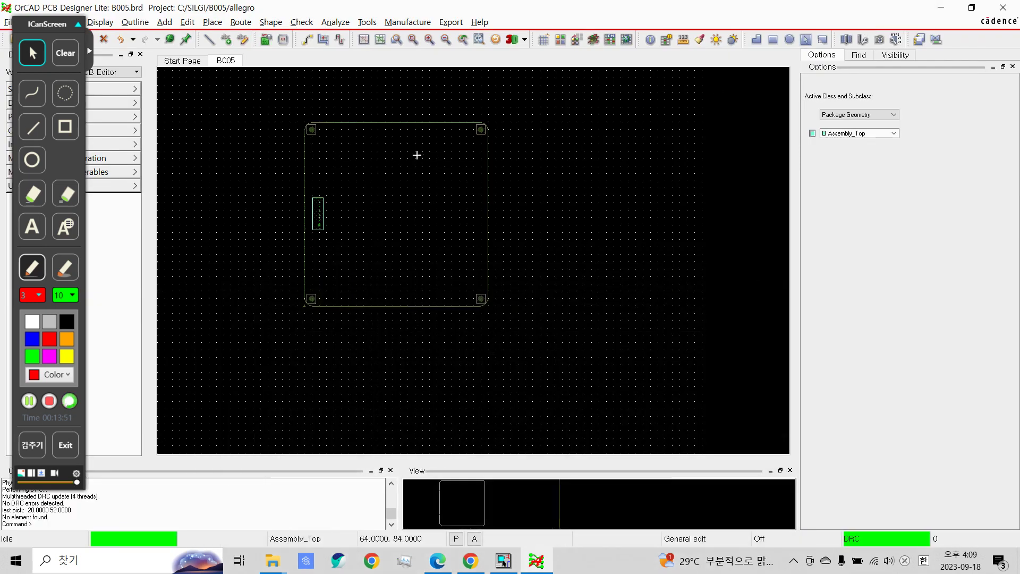
pyautogui.click(241, 22)
pyautogui.moveTo(211, 27)
pyautogui.click(260, 36)
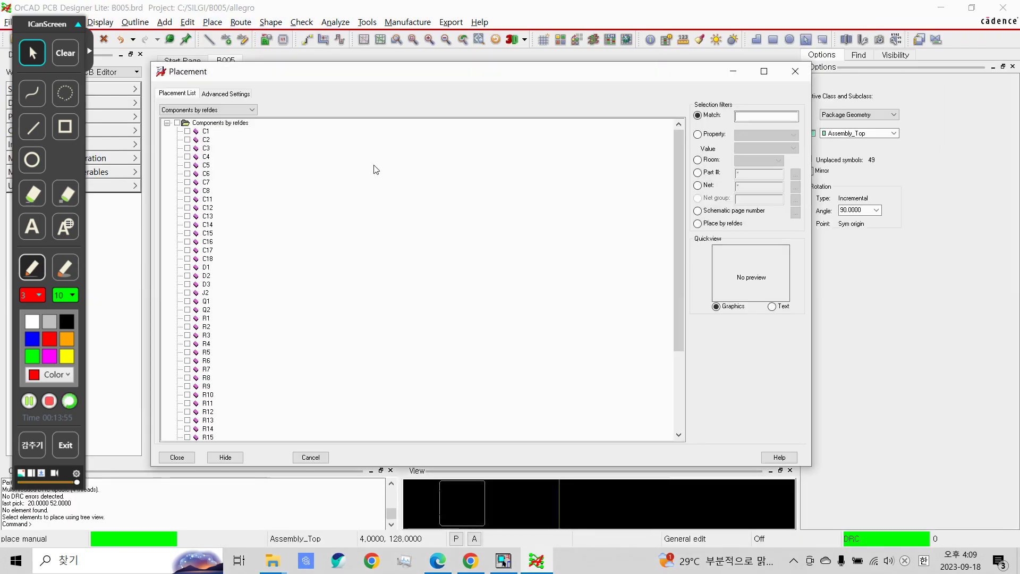
pyautogui.click(188, 292)
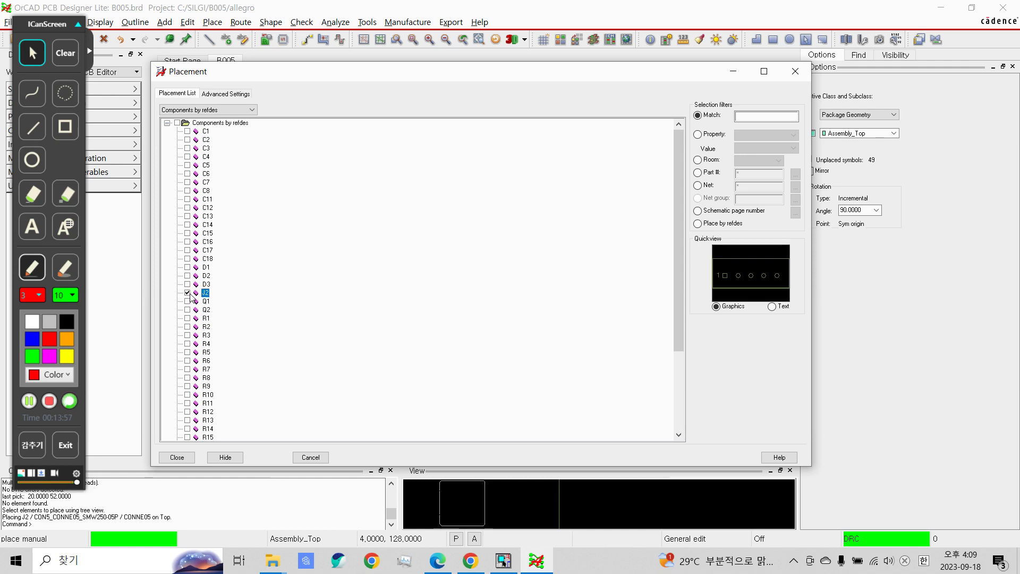
pyautogui.click(177, 457)
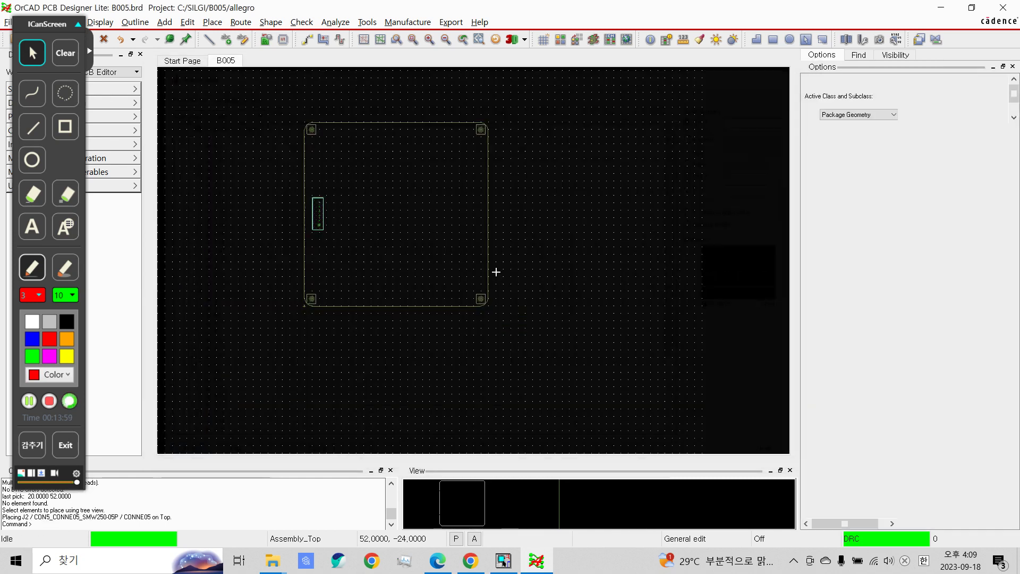
# Step: Select J2 for manual placement and place it at (84, 52)
pyautogui.click(213, 22)
pyautogui.click(227, 38)
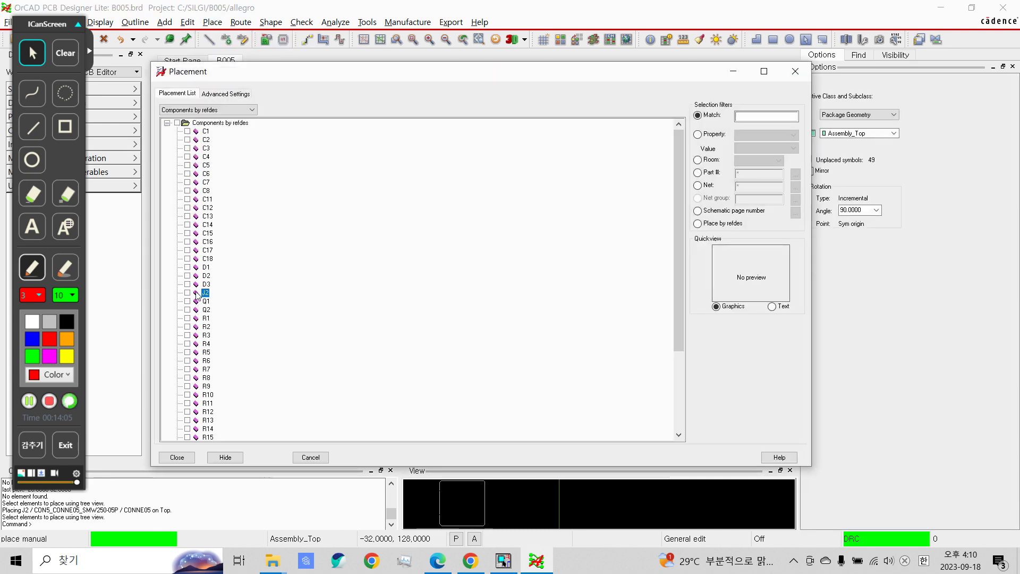
pyautogui.click(187, 293)
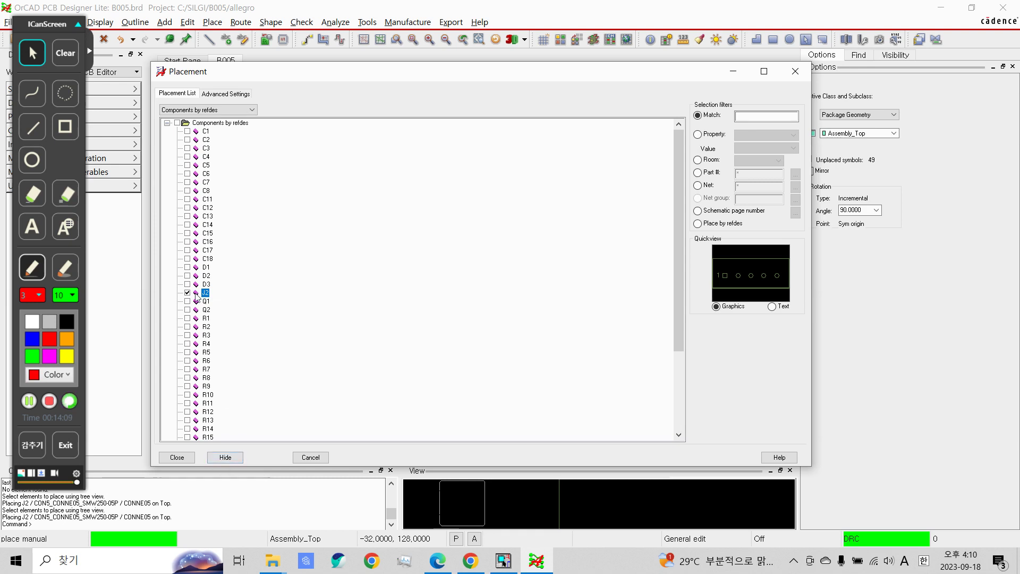
pyautogui.click(226, 458)
pyautogui.scroll(2, 462, 218)
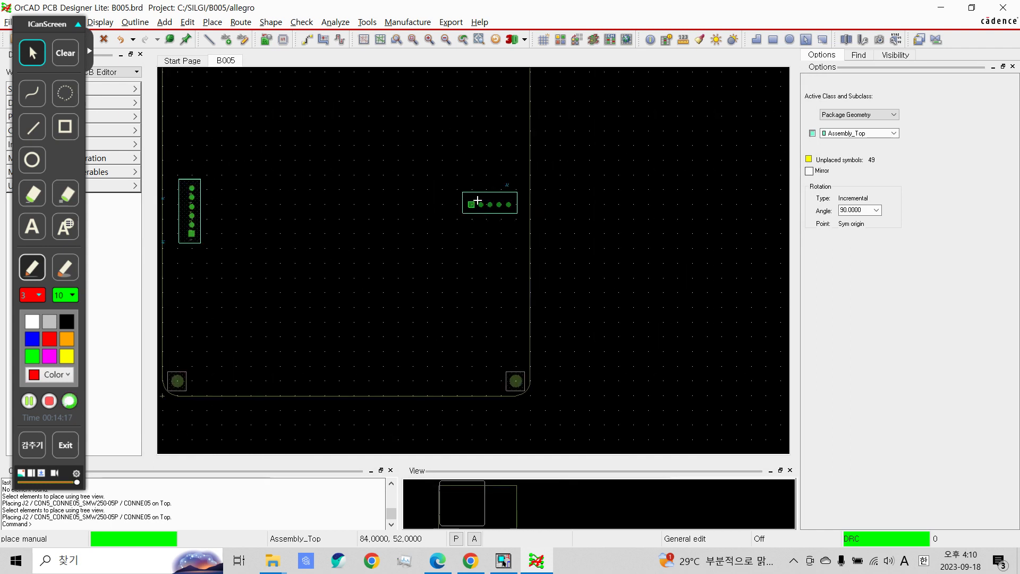
pyautogui.click(478, 201)
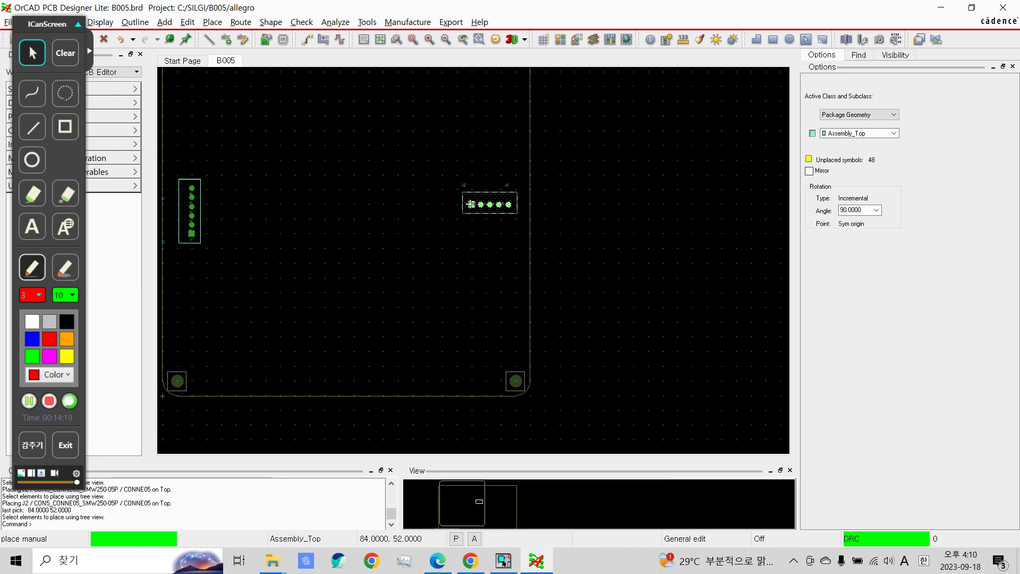
# Step: Move J2 to (92, 56) with a 270-degree rotation and end manual placement
pyautogui.rightClick(471, 204)
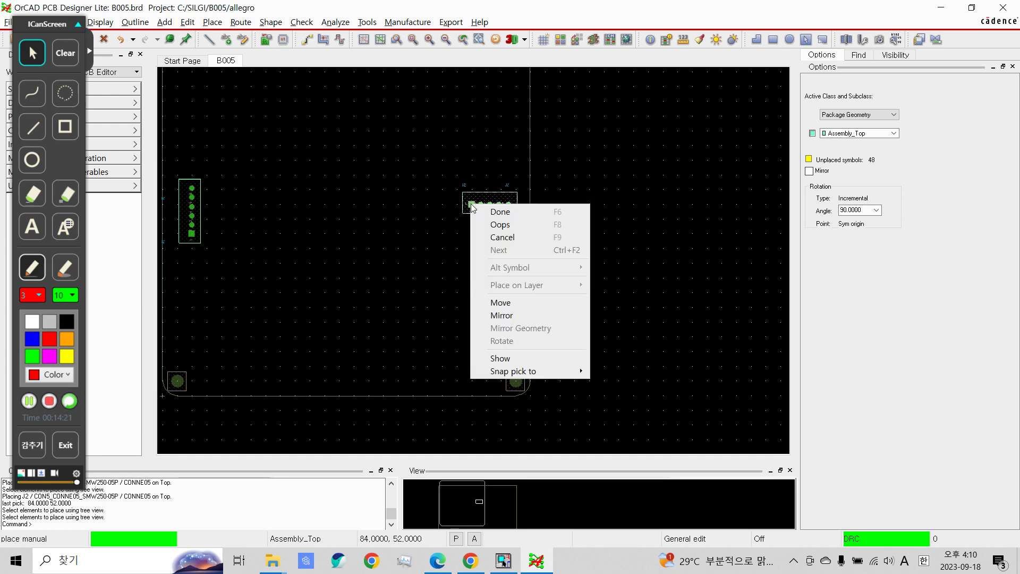
pyautogui.click(512, 306)
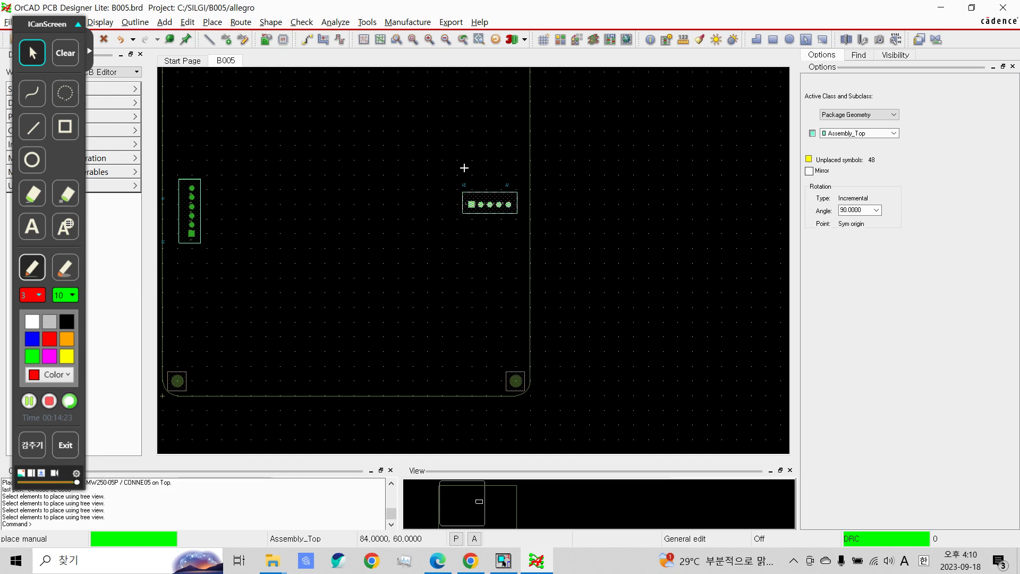
pyautogui.click(481, 203)
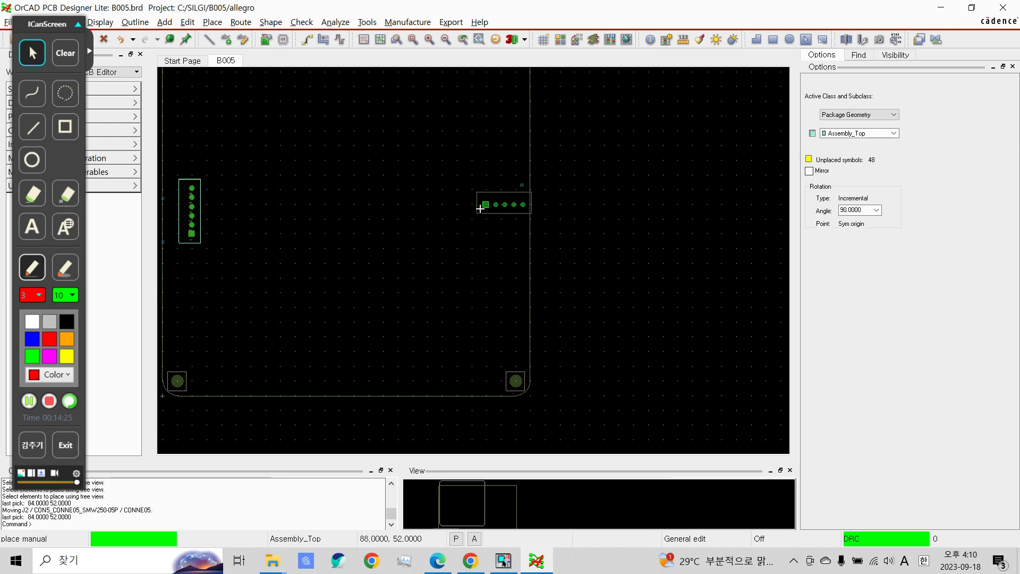
pyautogui.rightClick(477, 206)
pyautogui.click(513, 344)
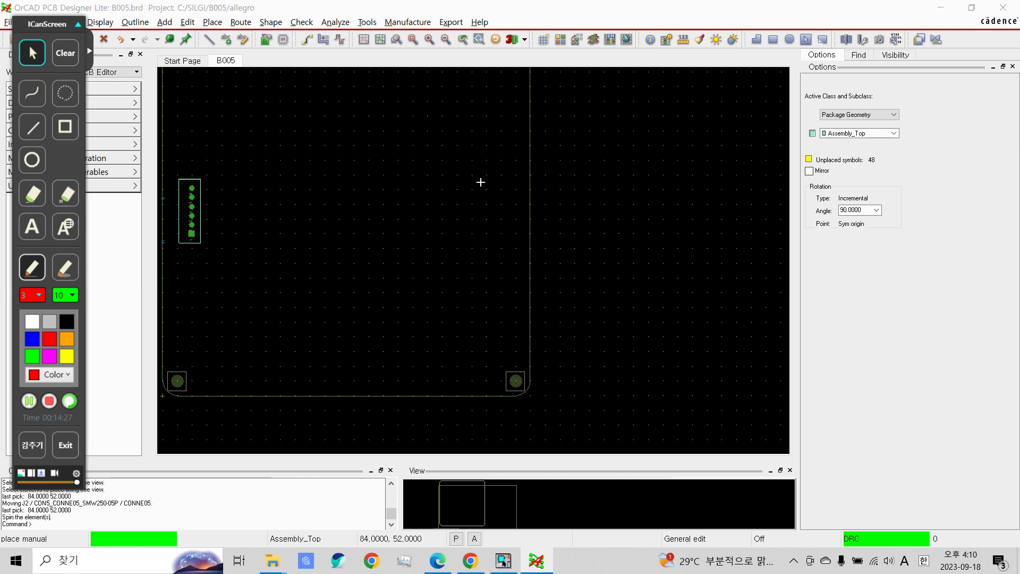
pyautogui.click(480, 185)
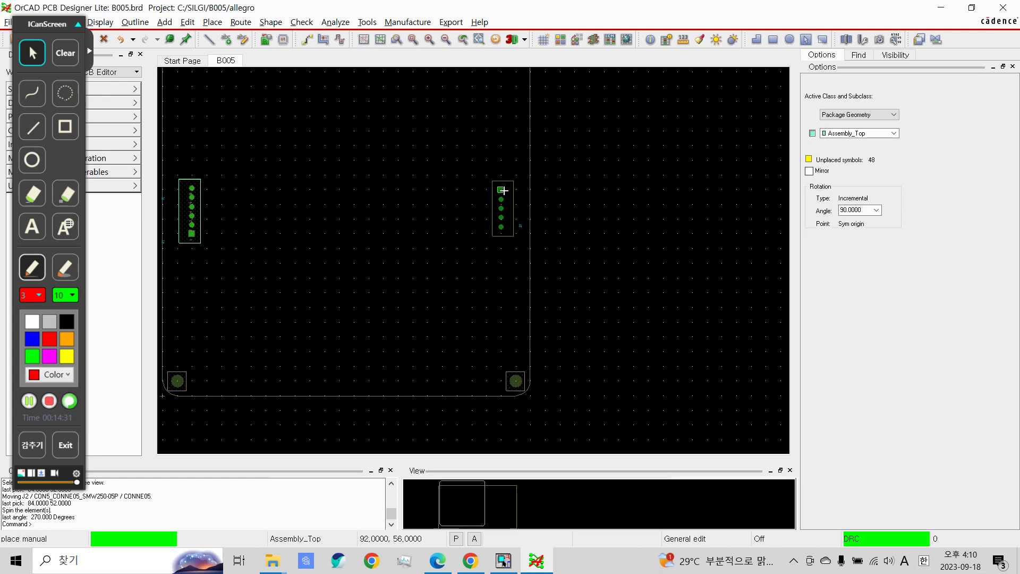
pyautogui.click(504, 190)
pyautogui.rightClick(403, 202)
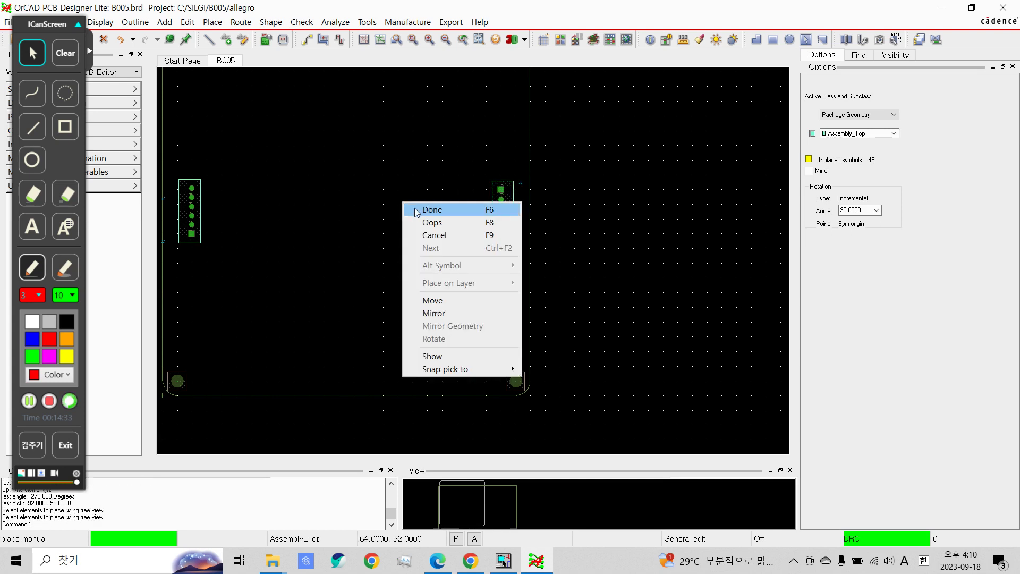
pyautogui.click(420, 208)
pyautogui.scroll(-1, 364, 212)
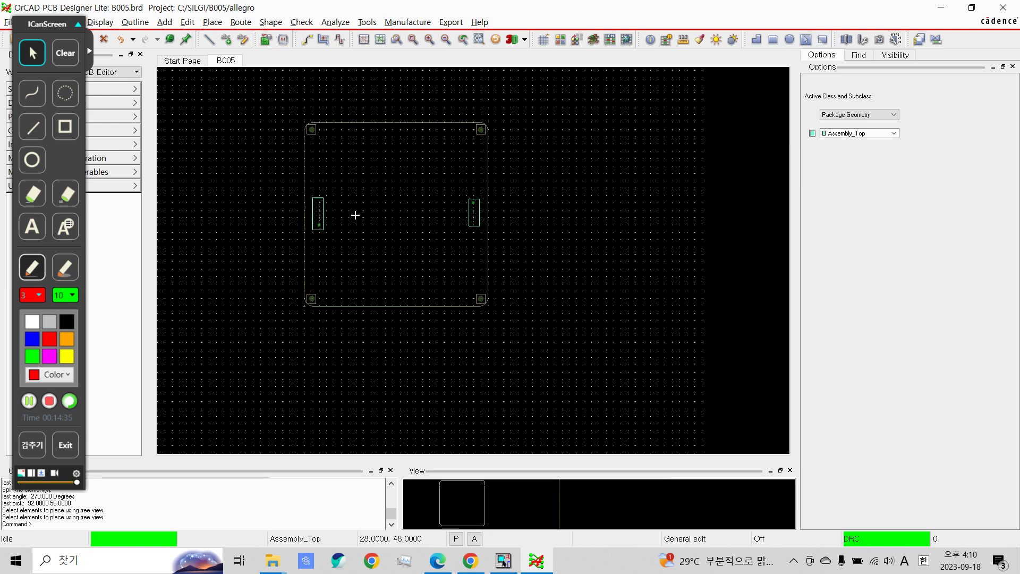
pyautogui.scroll(1, 355, 215)
pyautogui.scroll(-1, 360, 211)
pyautogui.click(244, 23)
pyautogui.click(284, 8)
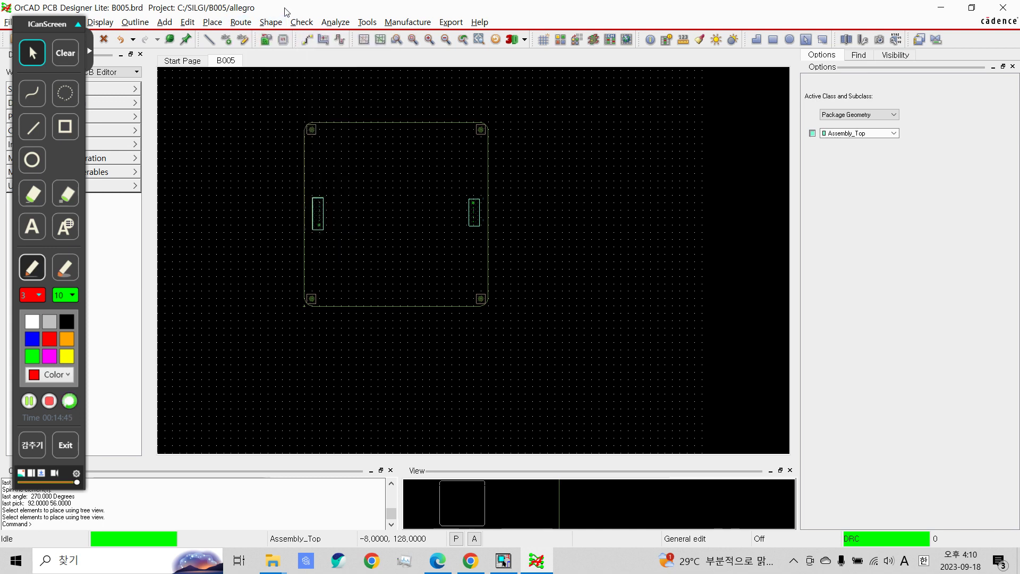